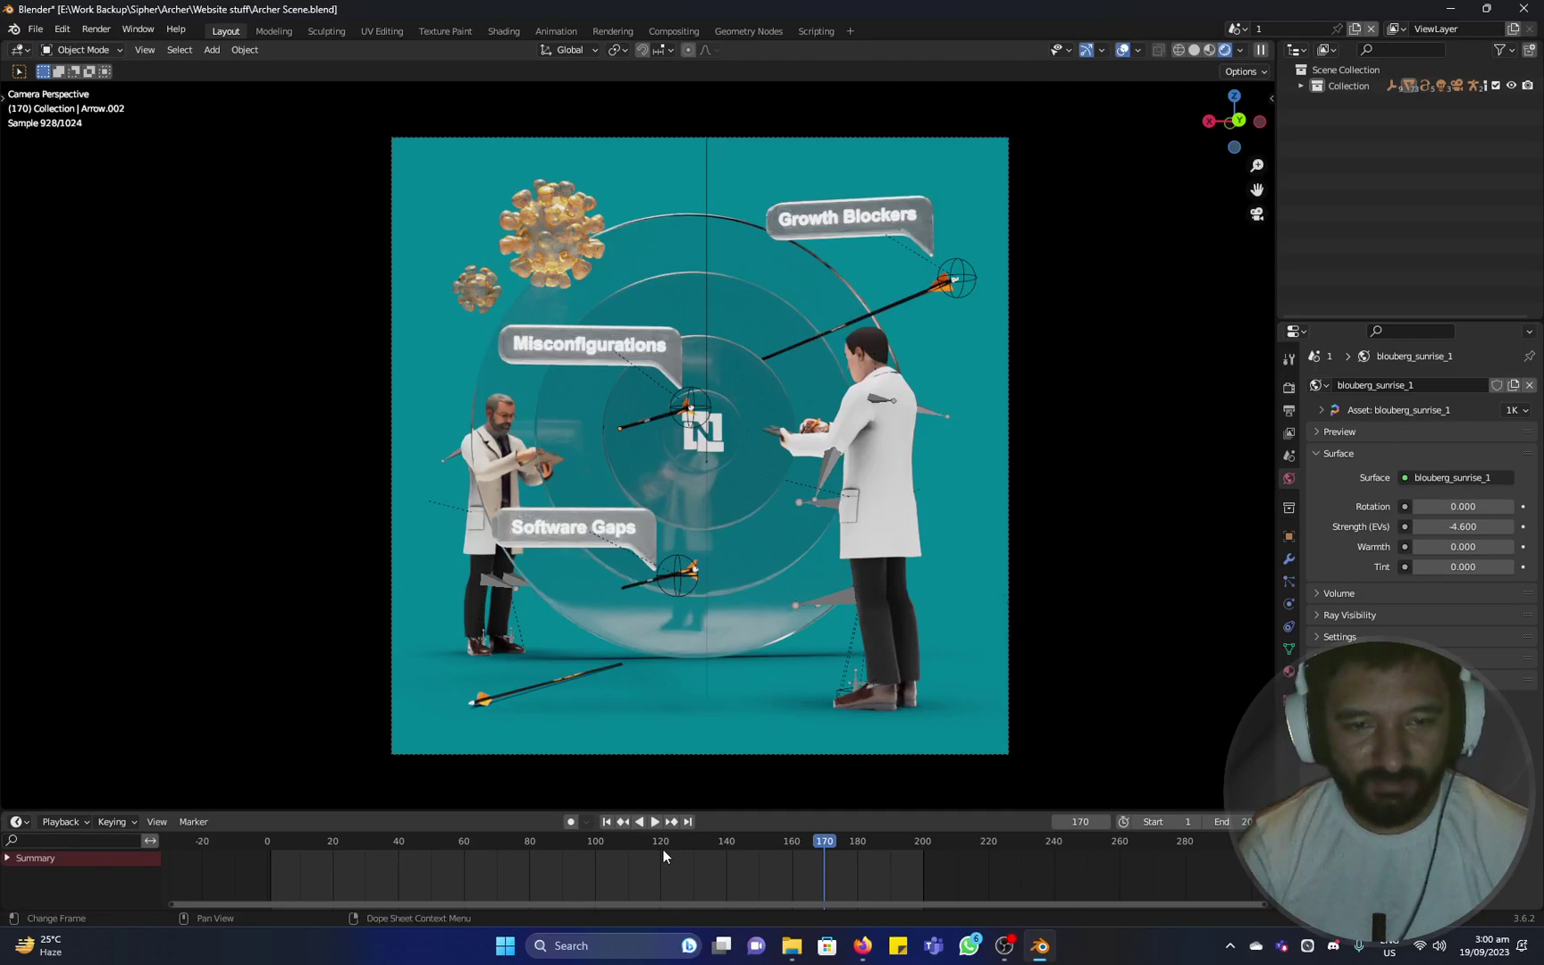
Play scene 1's animation from the start and stop around frame 150.
left_click(287, 840)
key("space")
left_click(747, 831)
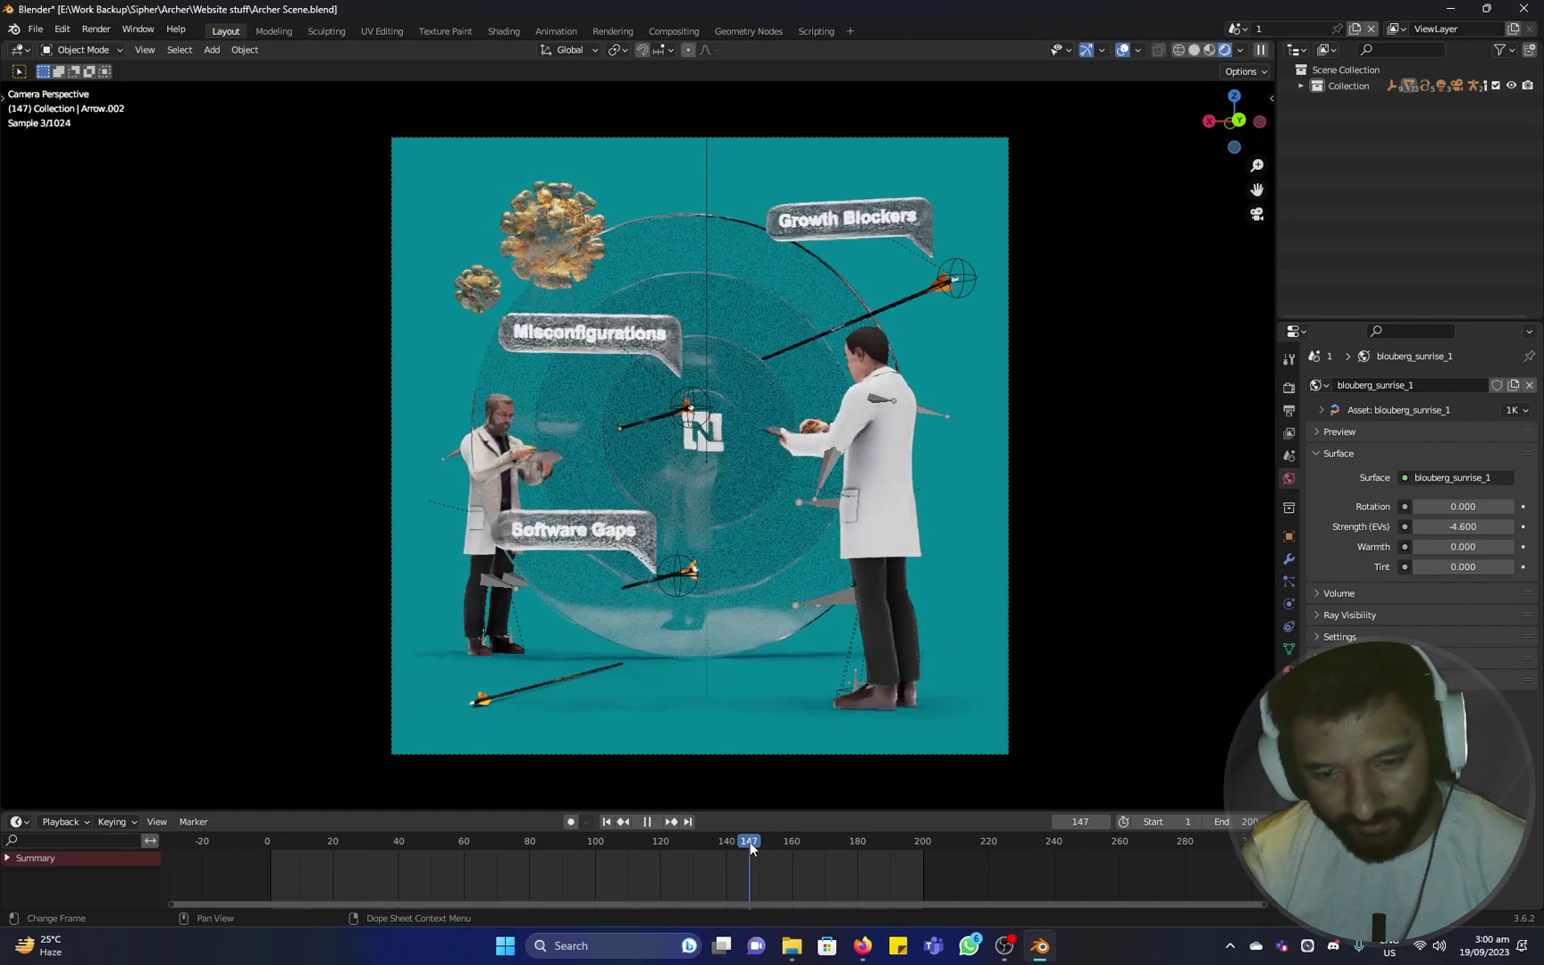
key("space")
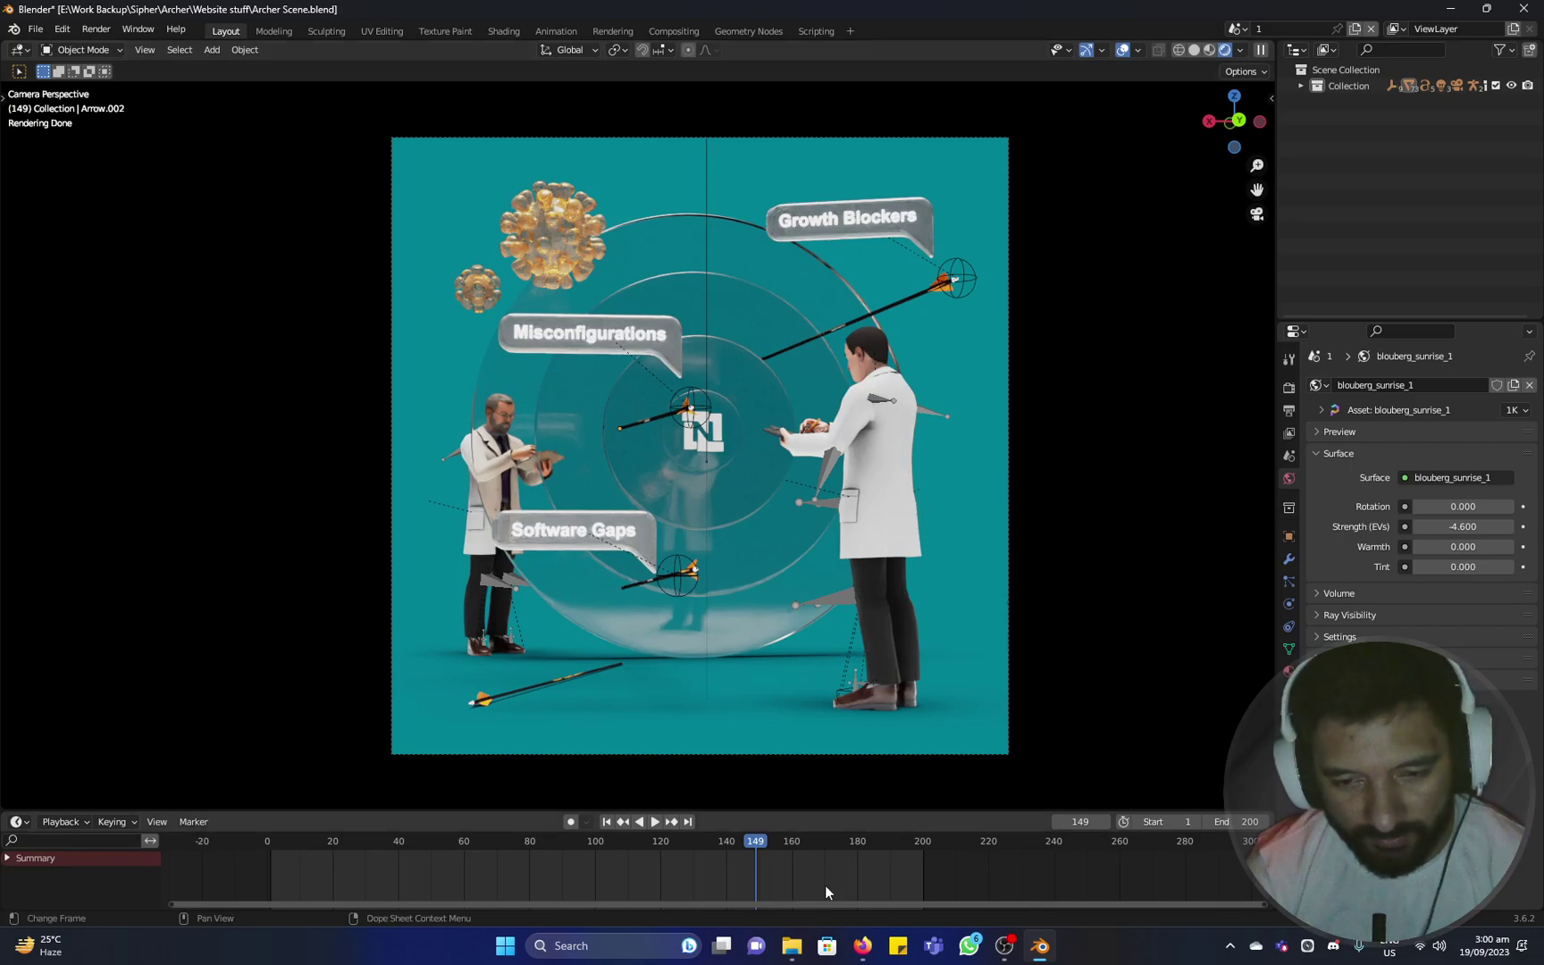
key("space")
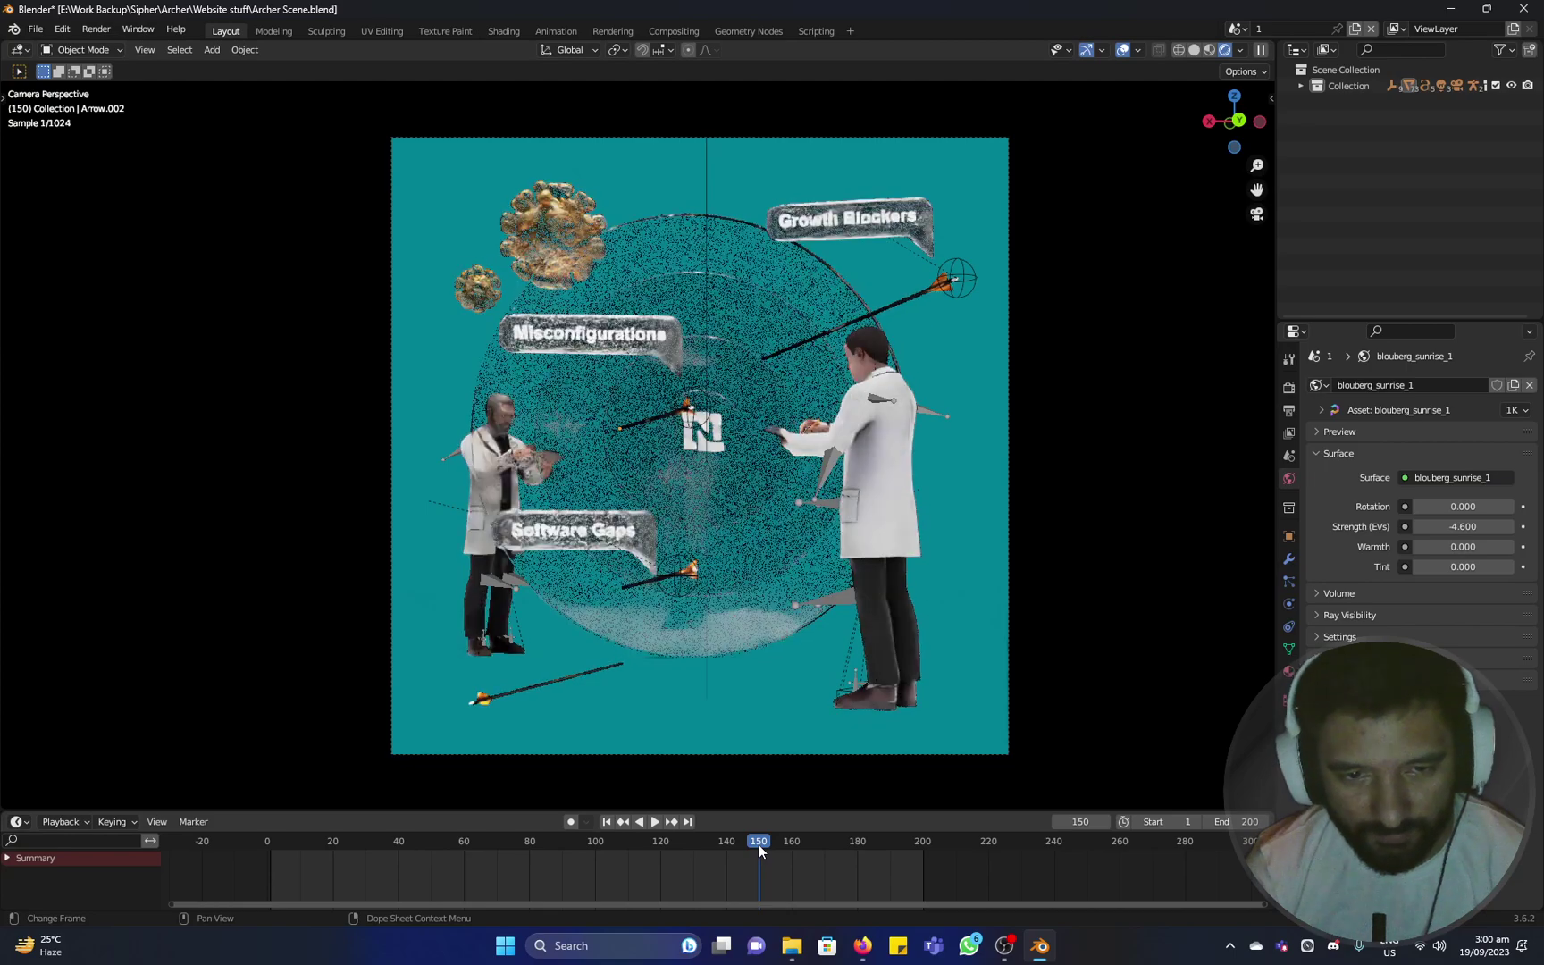
key("space")
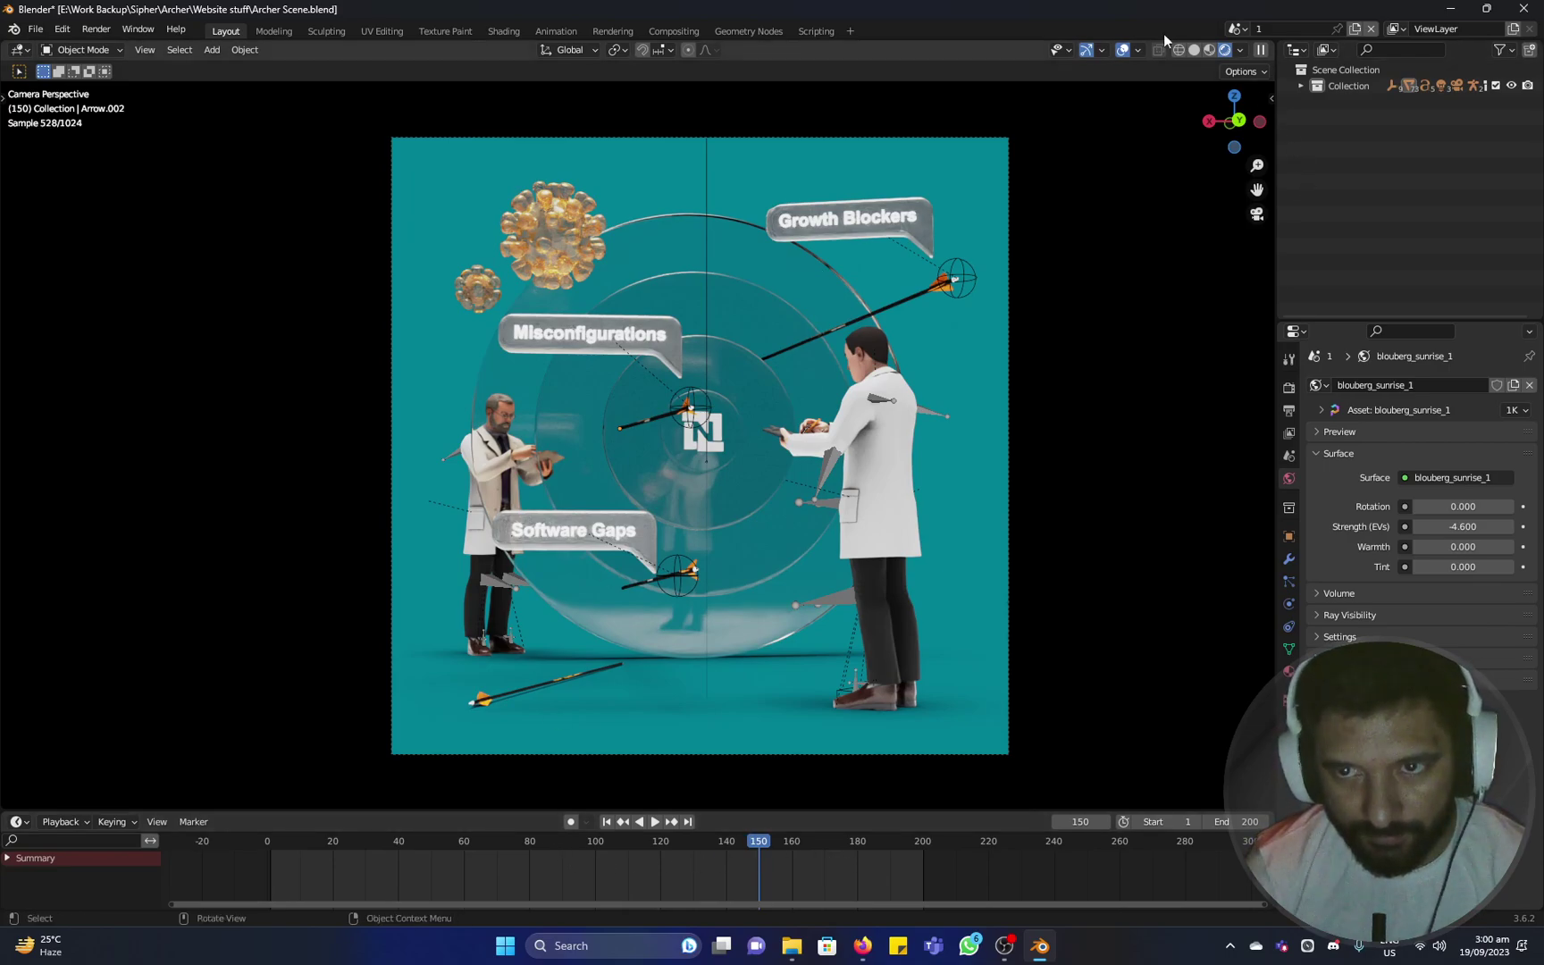
Switch to scene 2, play its animation, and scrub back to frame 122.
left_click(1300, 86)
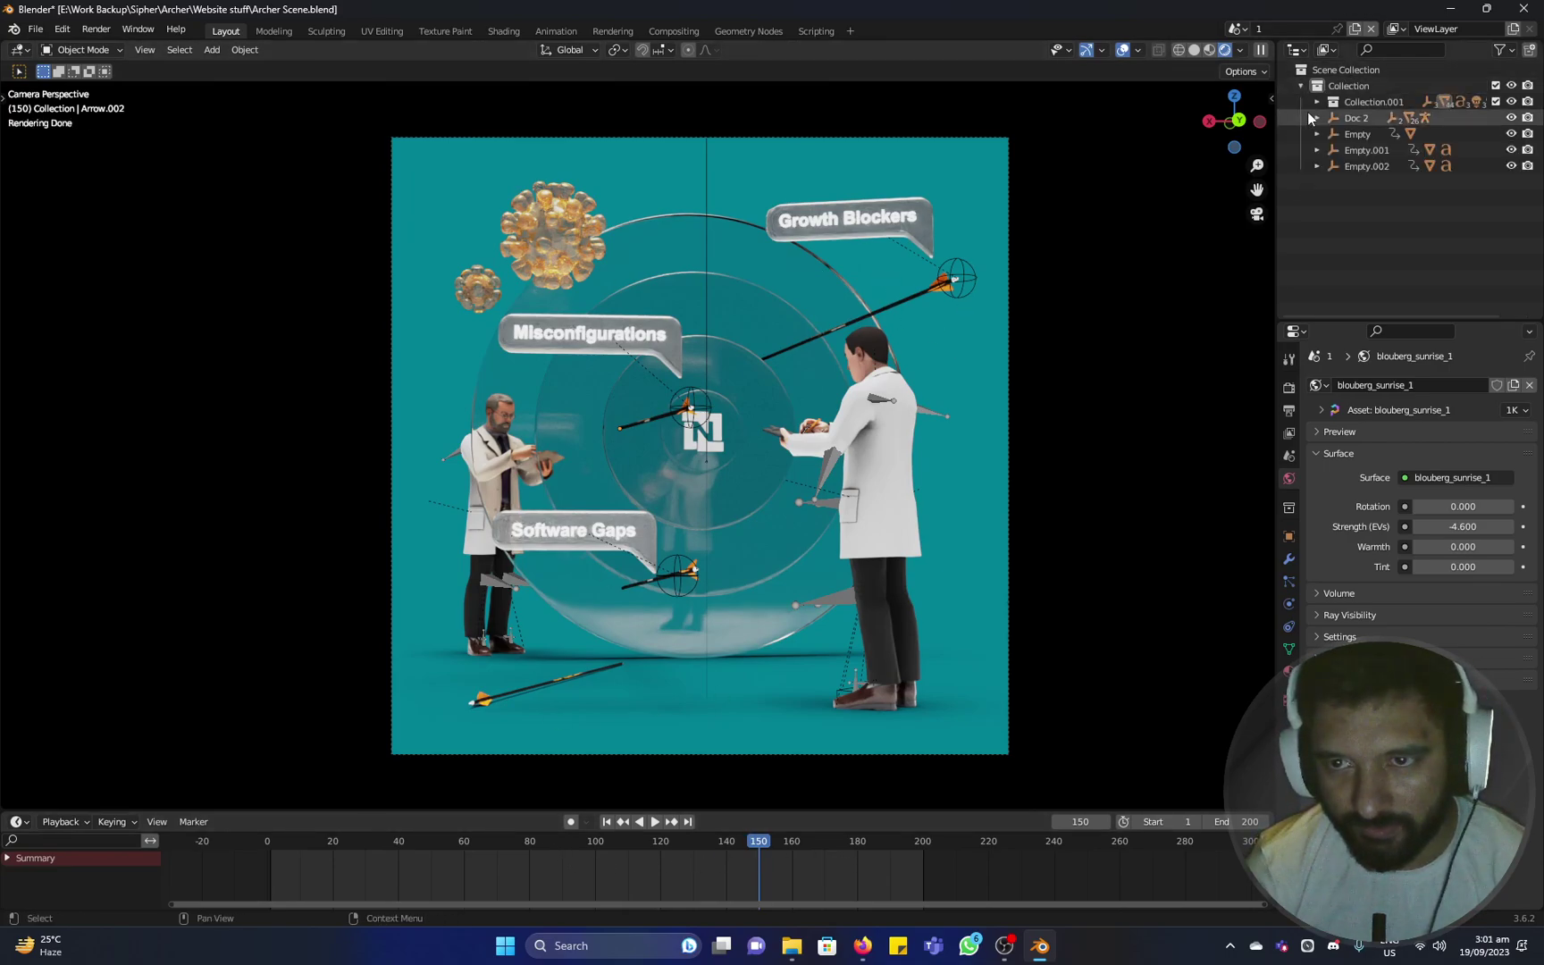
left_click(1301, 86)
left_click(1236, 29)
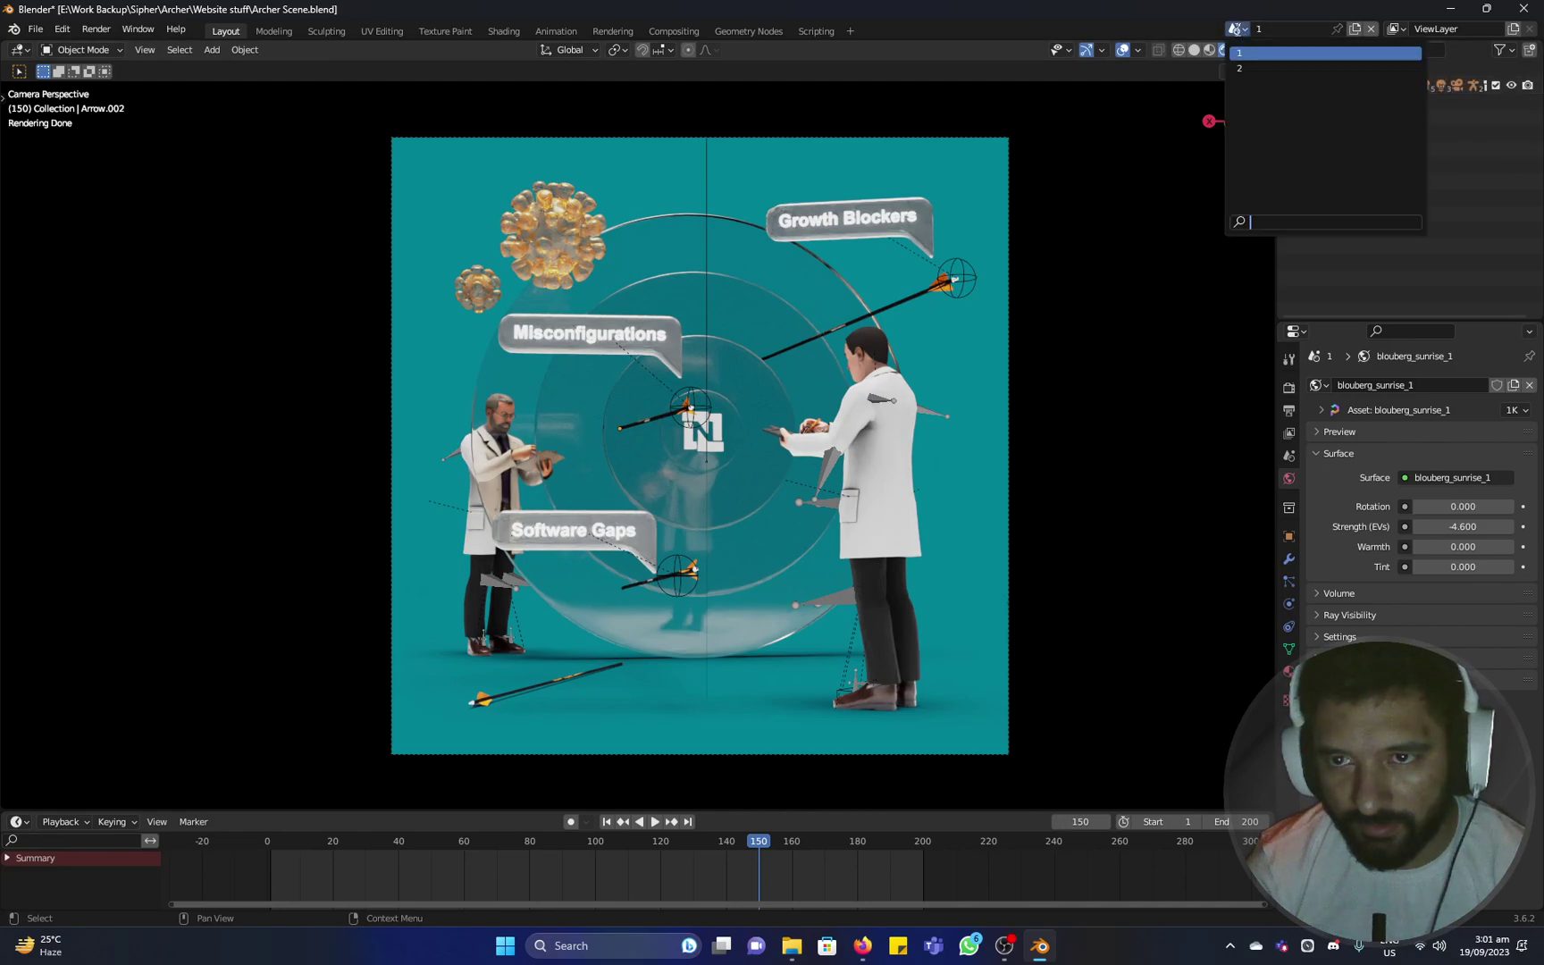
left_click(1322, 68)
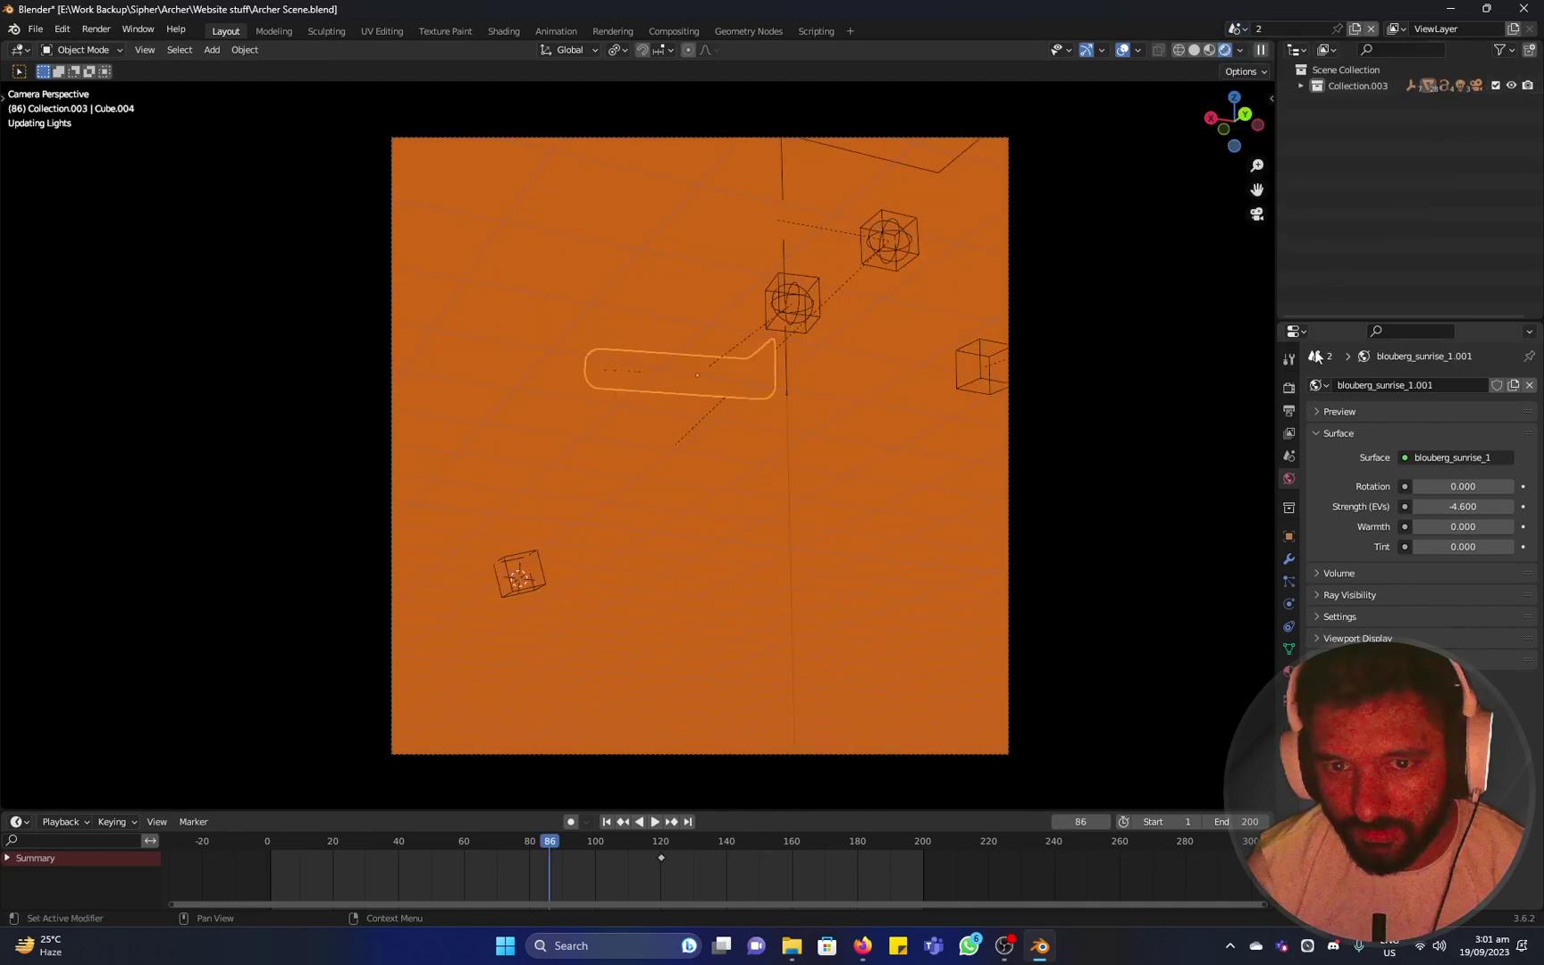
key("space")
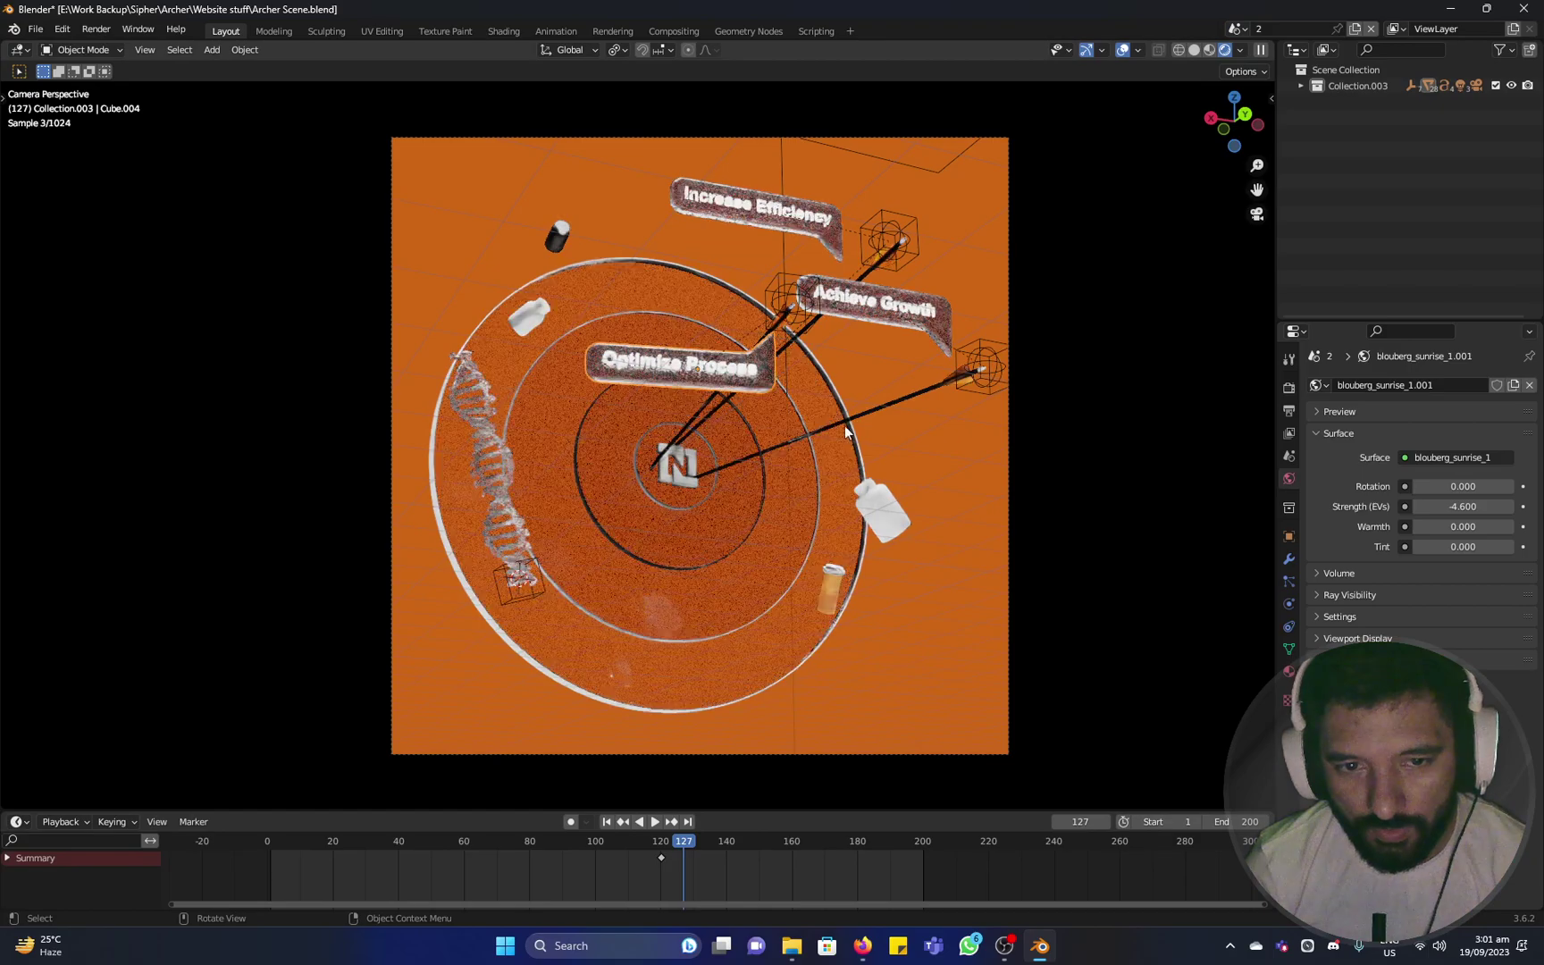
left_click(848, 851)
left_click_drag(849, 851, 666, 858)
key("space")
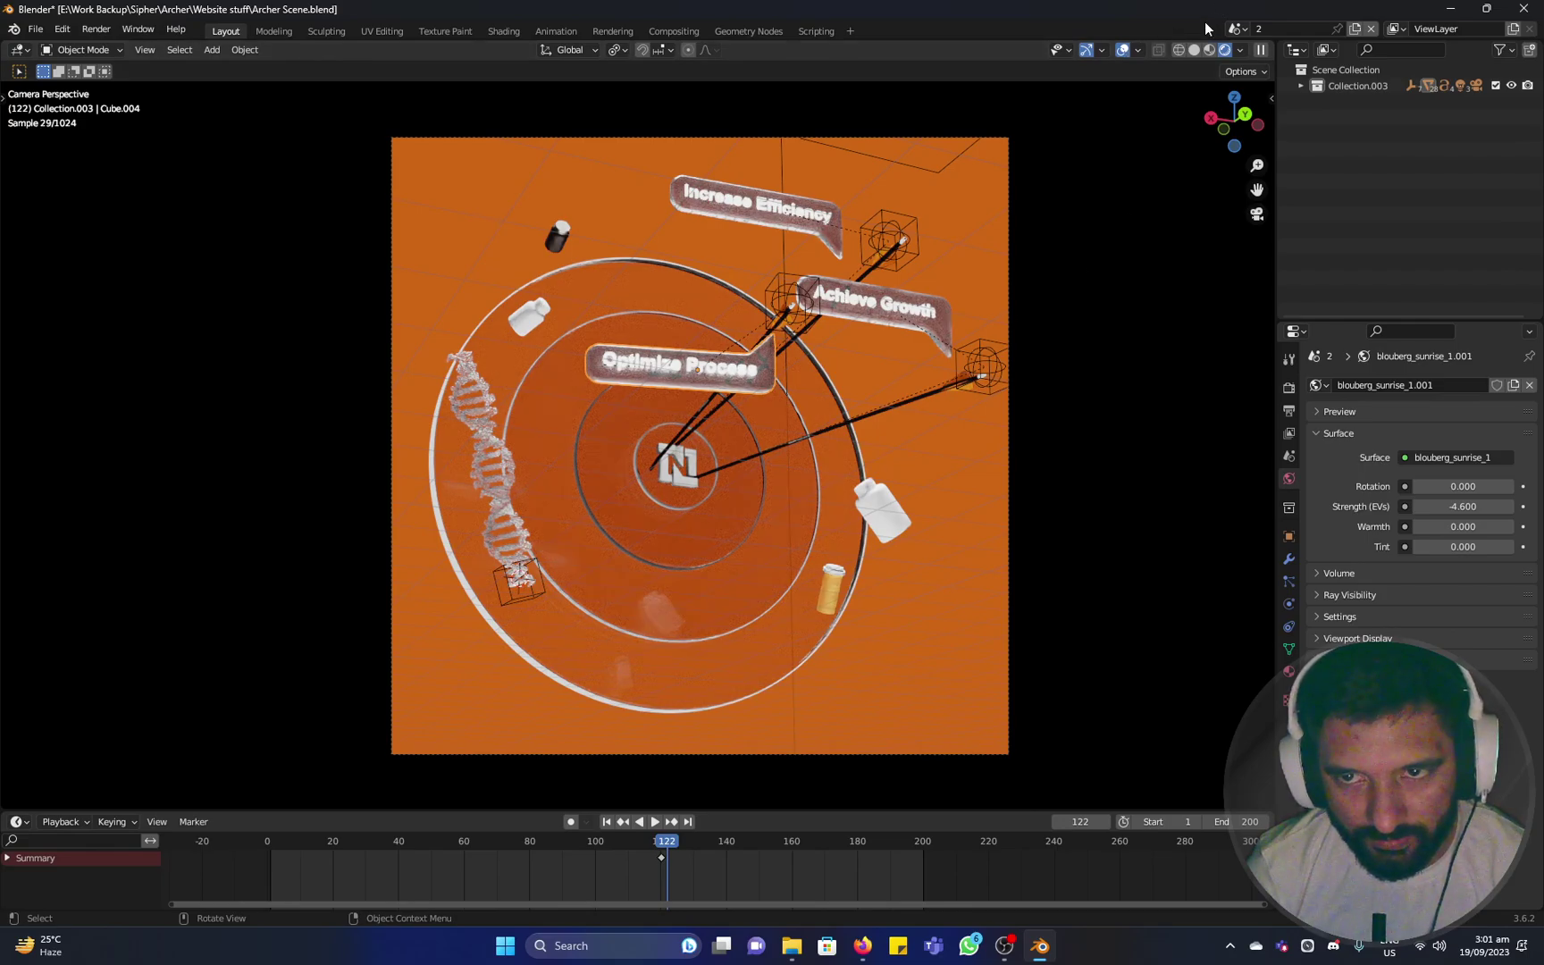
Return to scene 1 and look over the render options and New Scene choices.
left_click(1237, 29)
left_click(1245, 51)
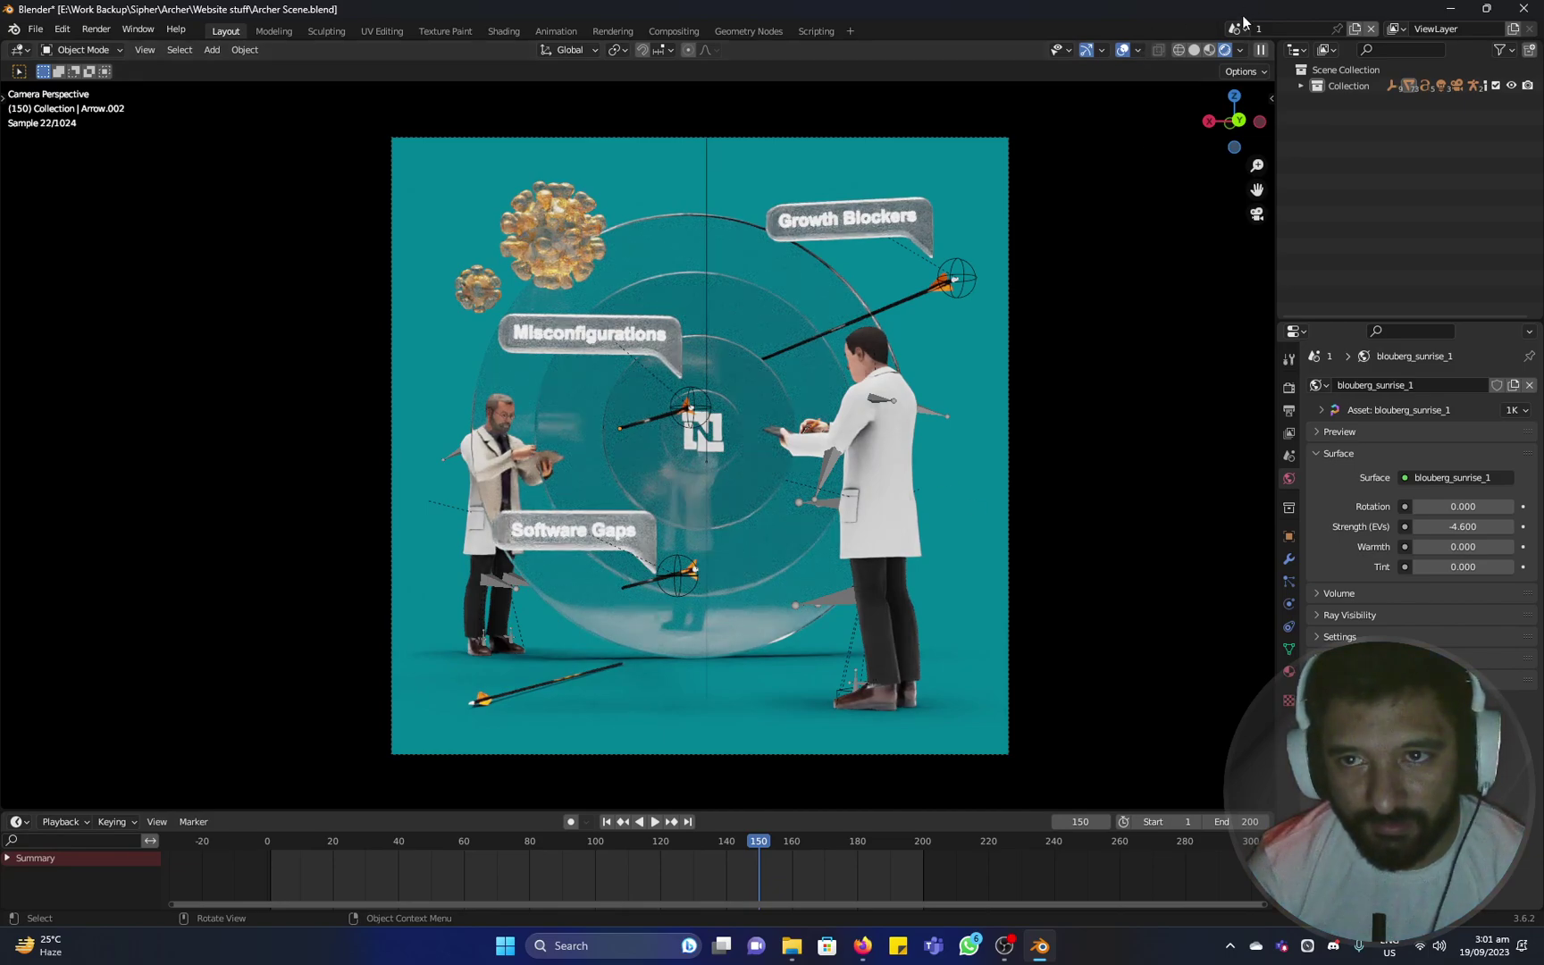
left_click(96, 28)
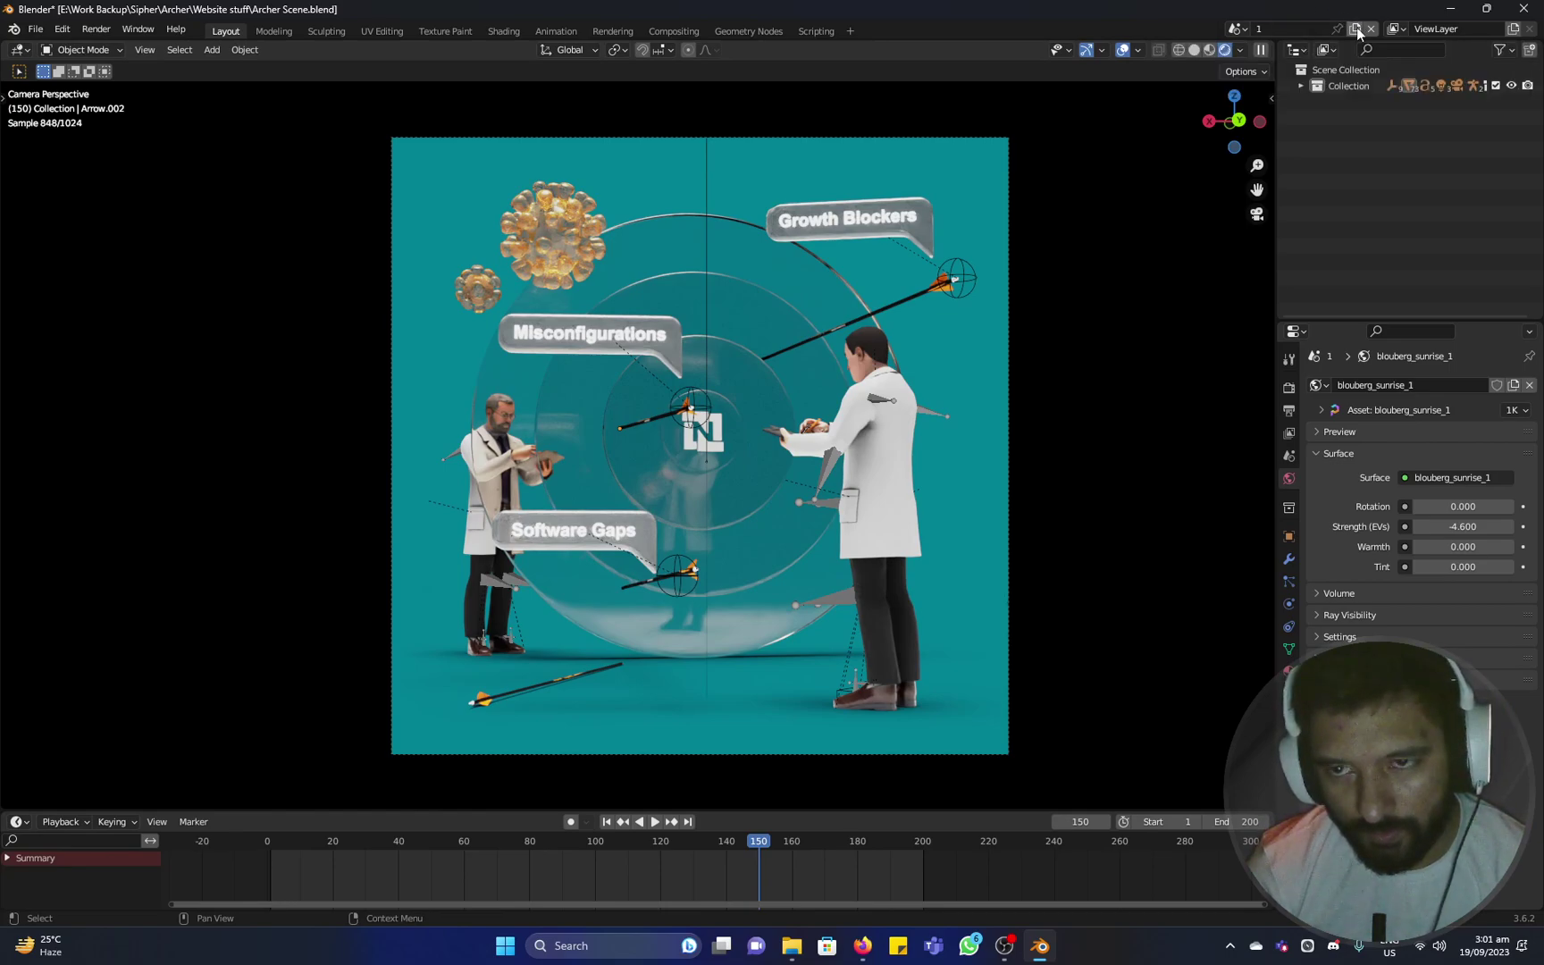
left_click(1236, 28)
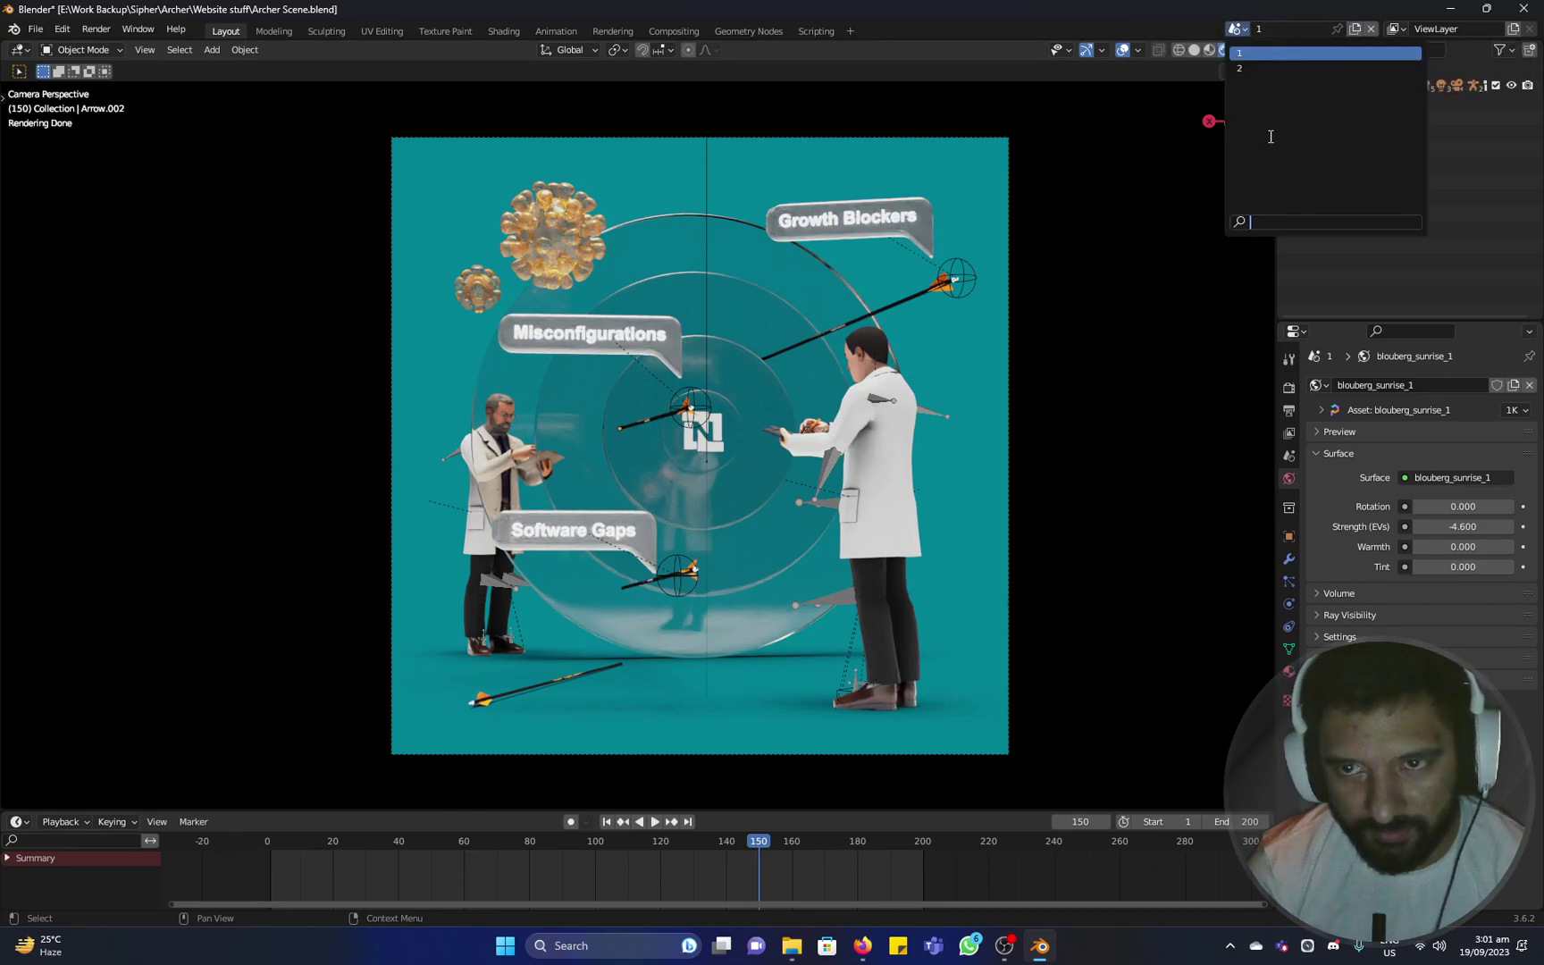
left_click(1505, 220)
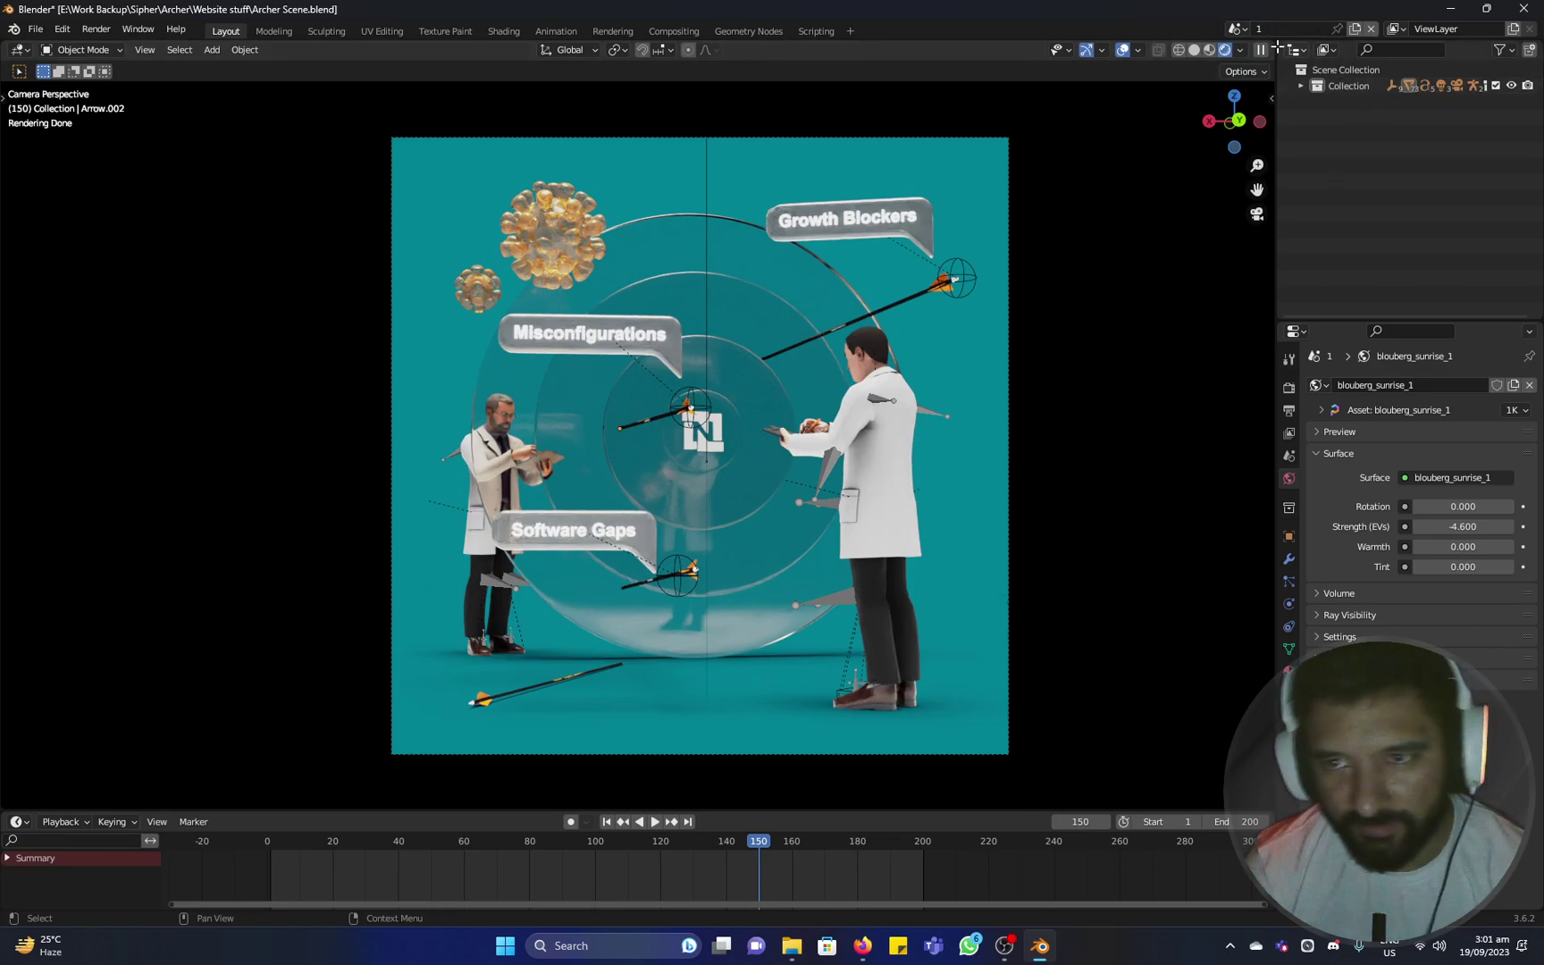
left_click(1355, 32)
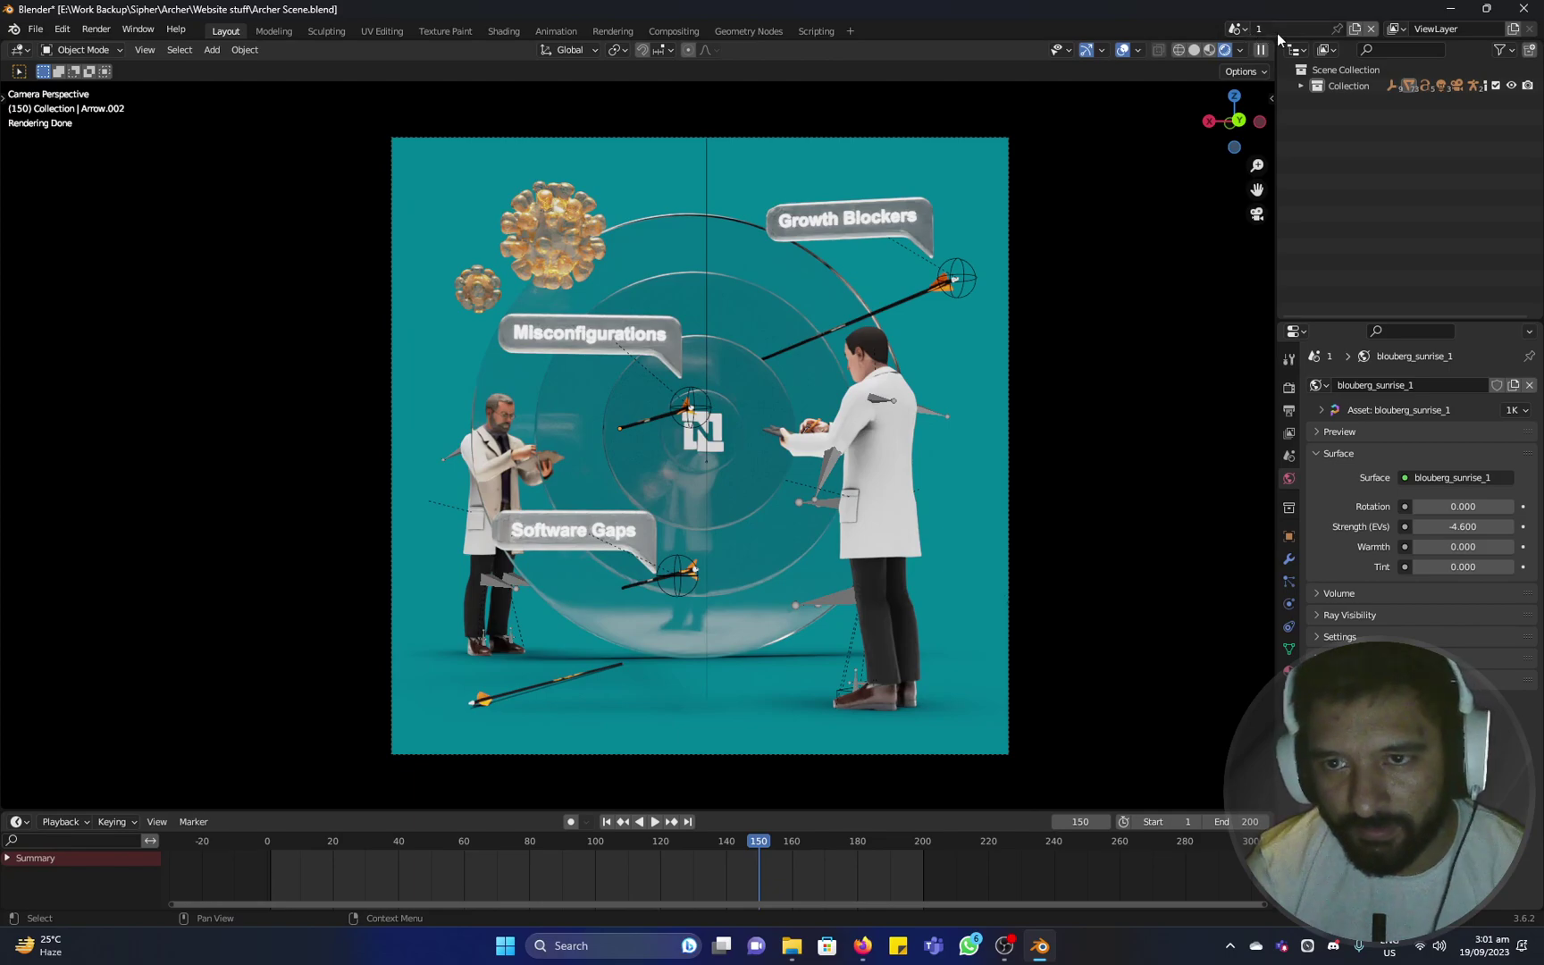
left_click(1357, 31)
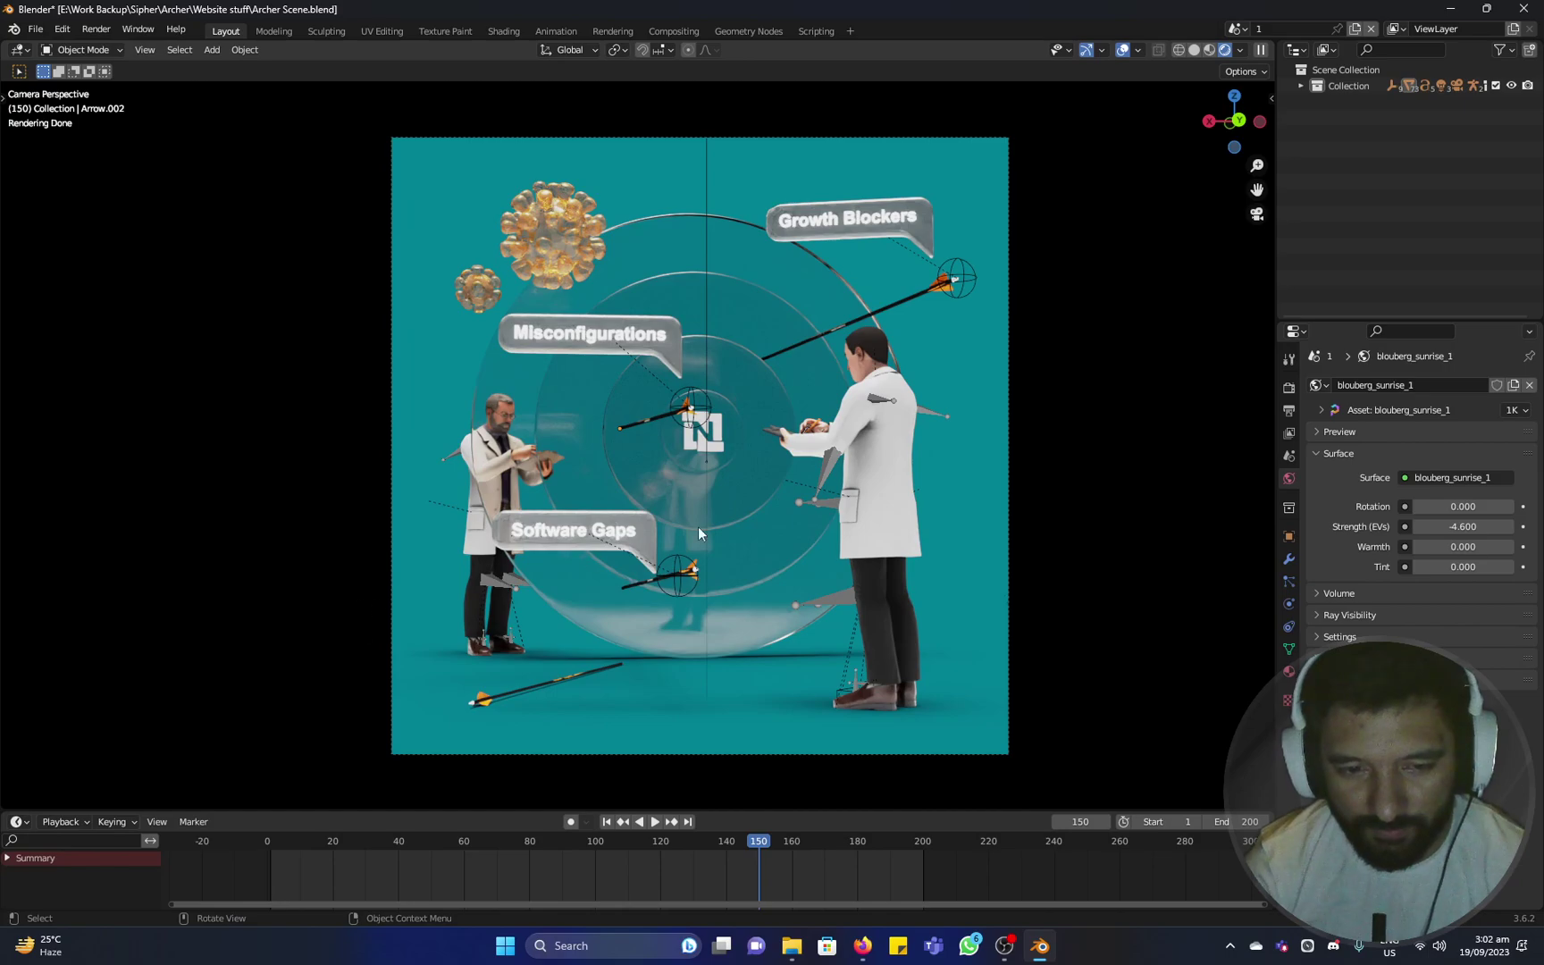
Replay scene 1 from the beginning, scrubbing to frame 80 and then frame 147.
left_click(266, 845)
key("space")
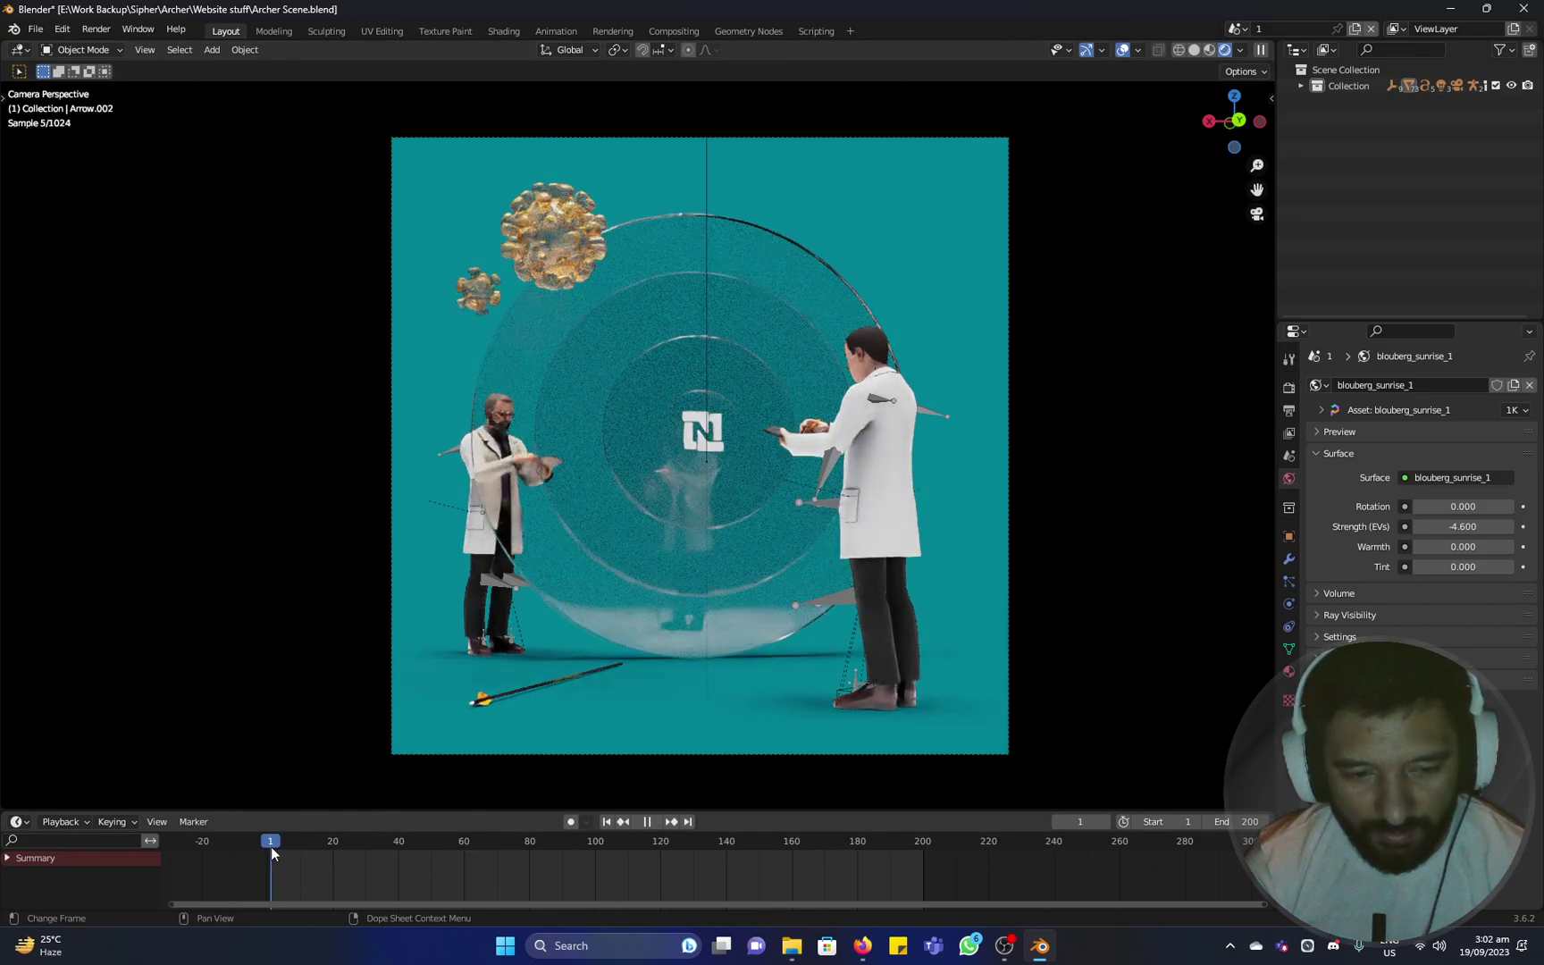
left_click_drag(291, 848, 531, 847)
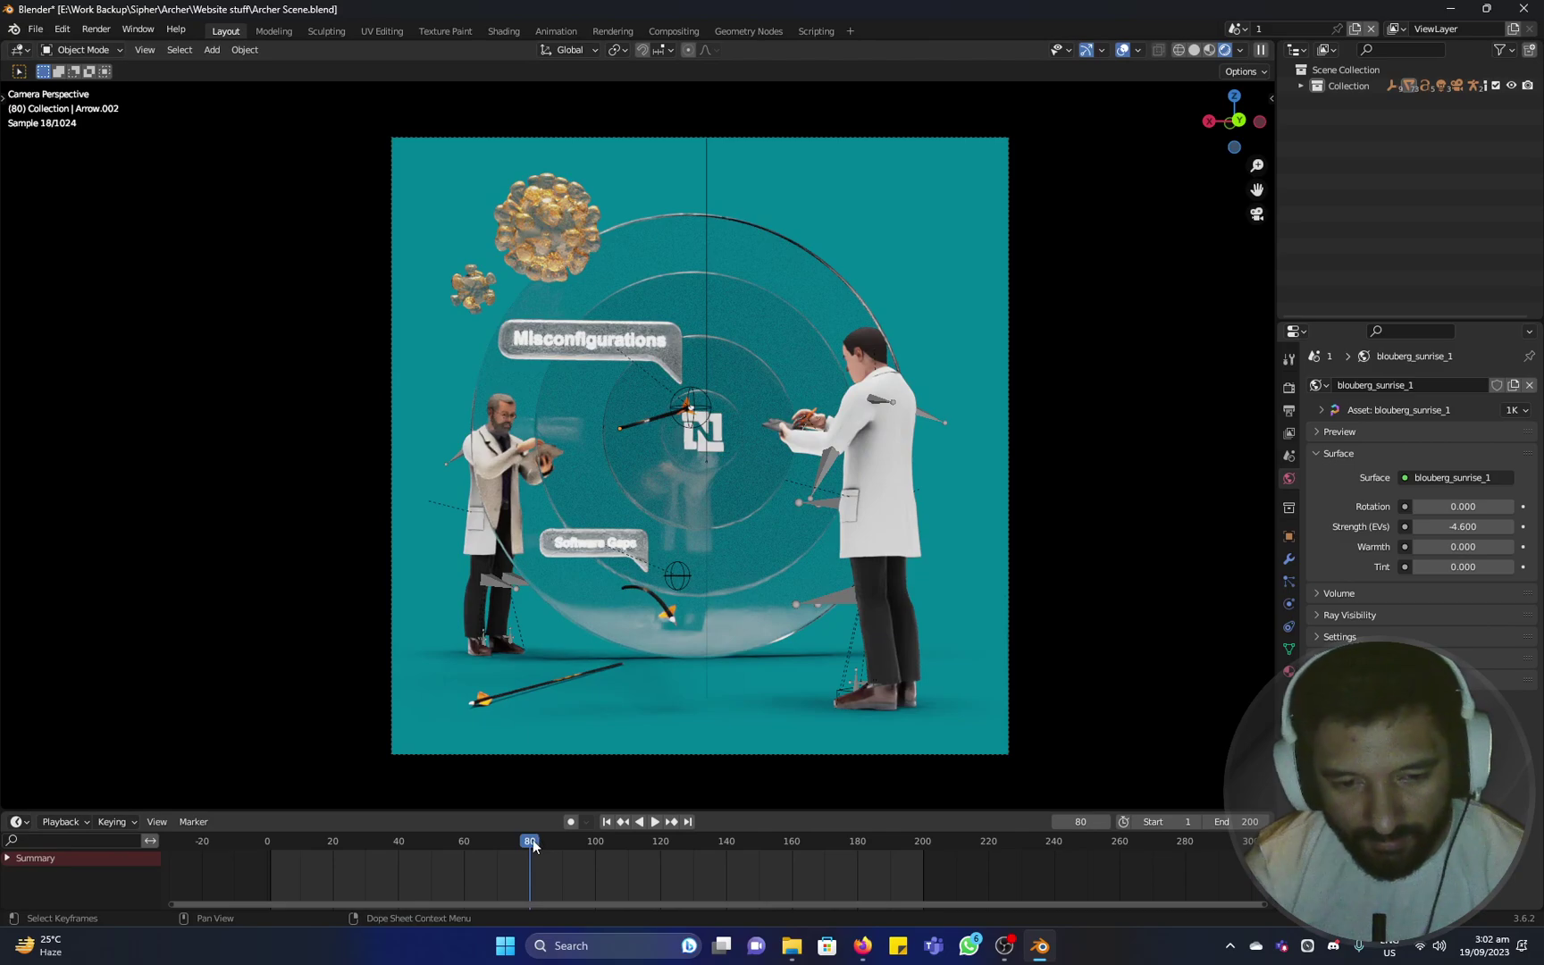
key("space")
key("space")
left_click(748, 845)
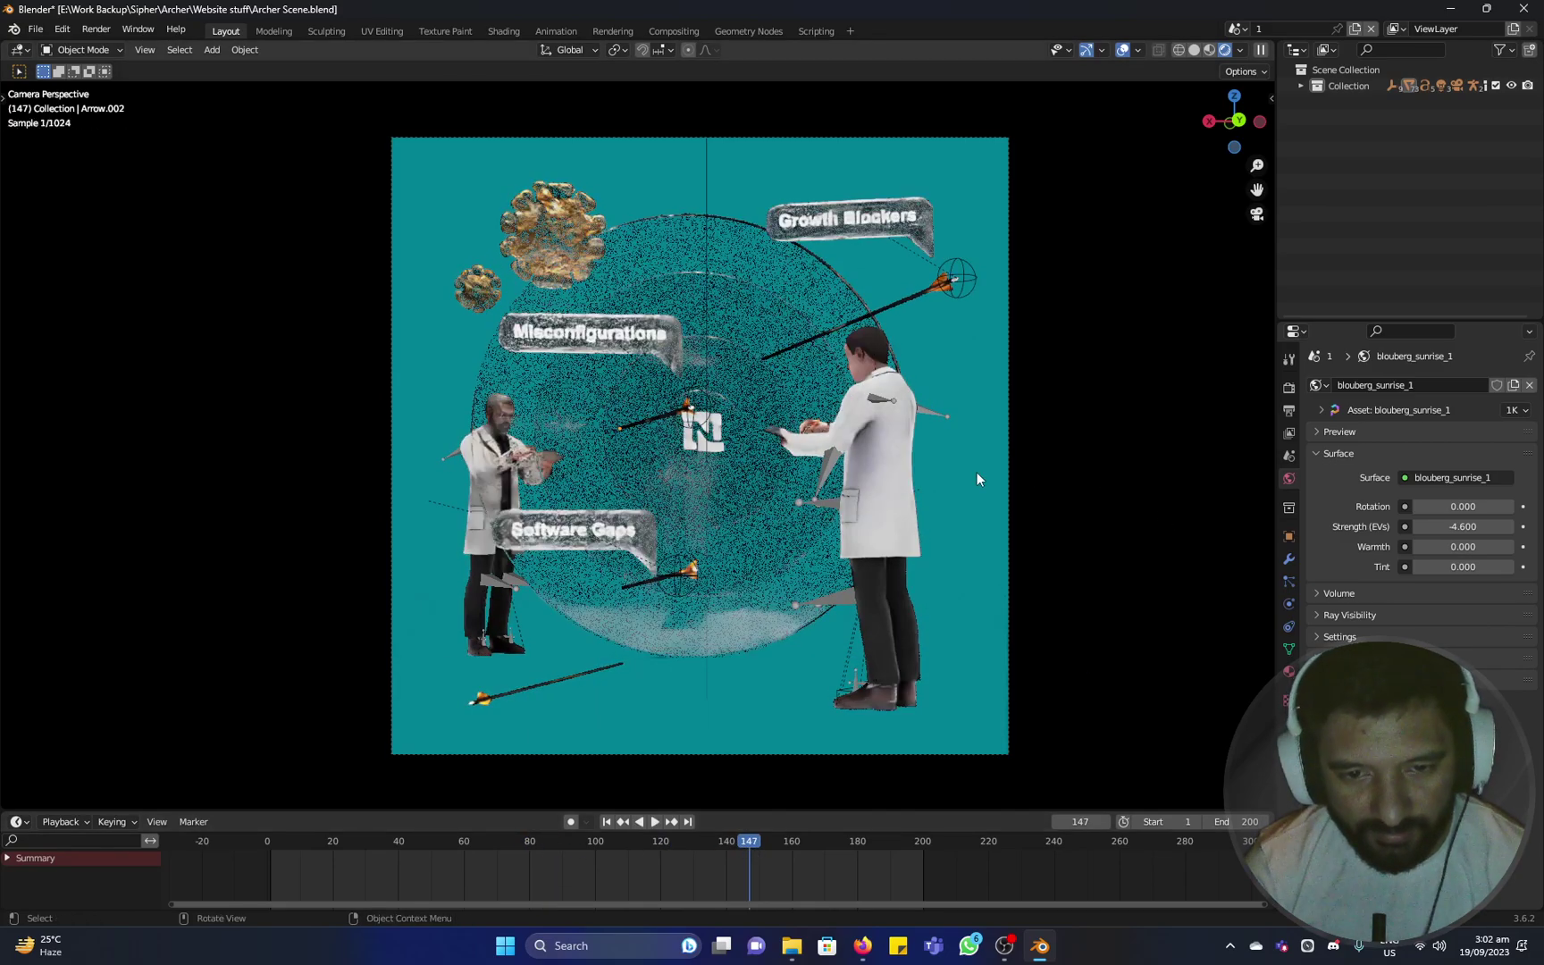
Briefly switch to scene 2, select the target's inner ring, then return to scene 1.
left_click(1233, 30)
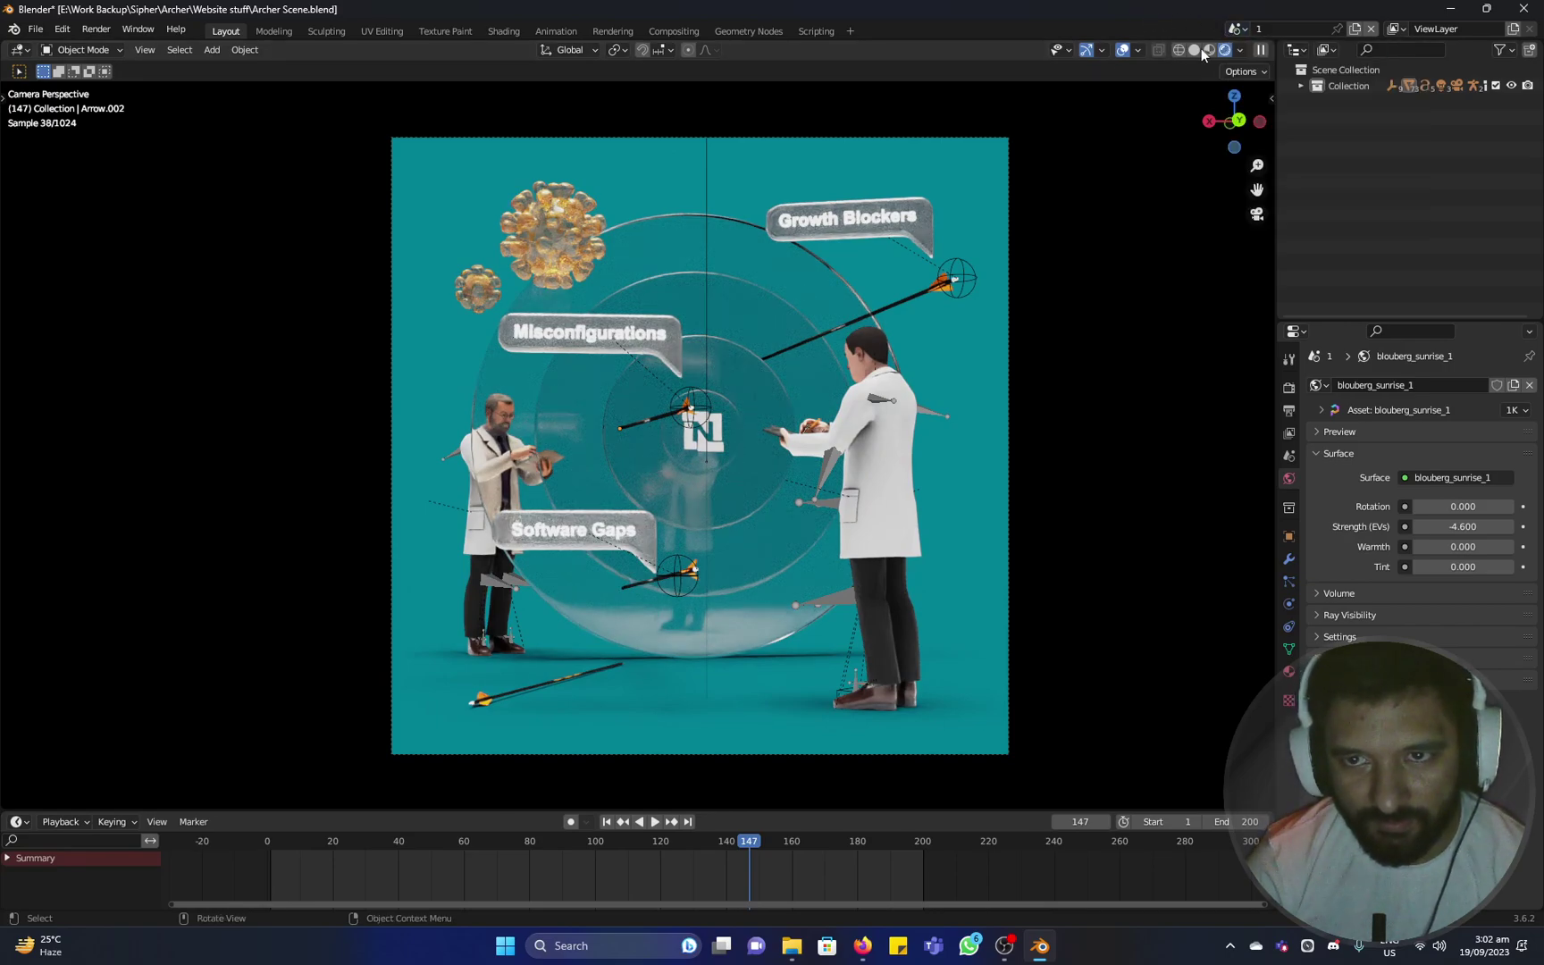
left_click(1233, 29)
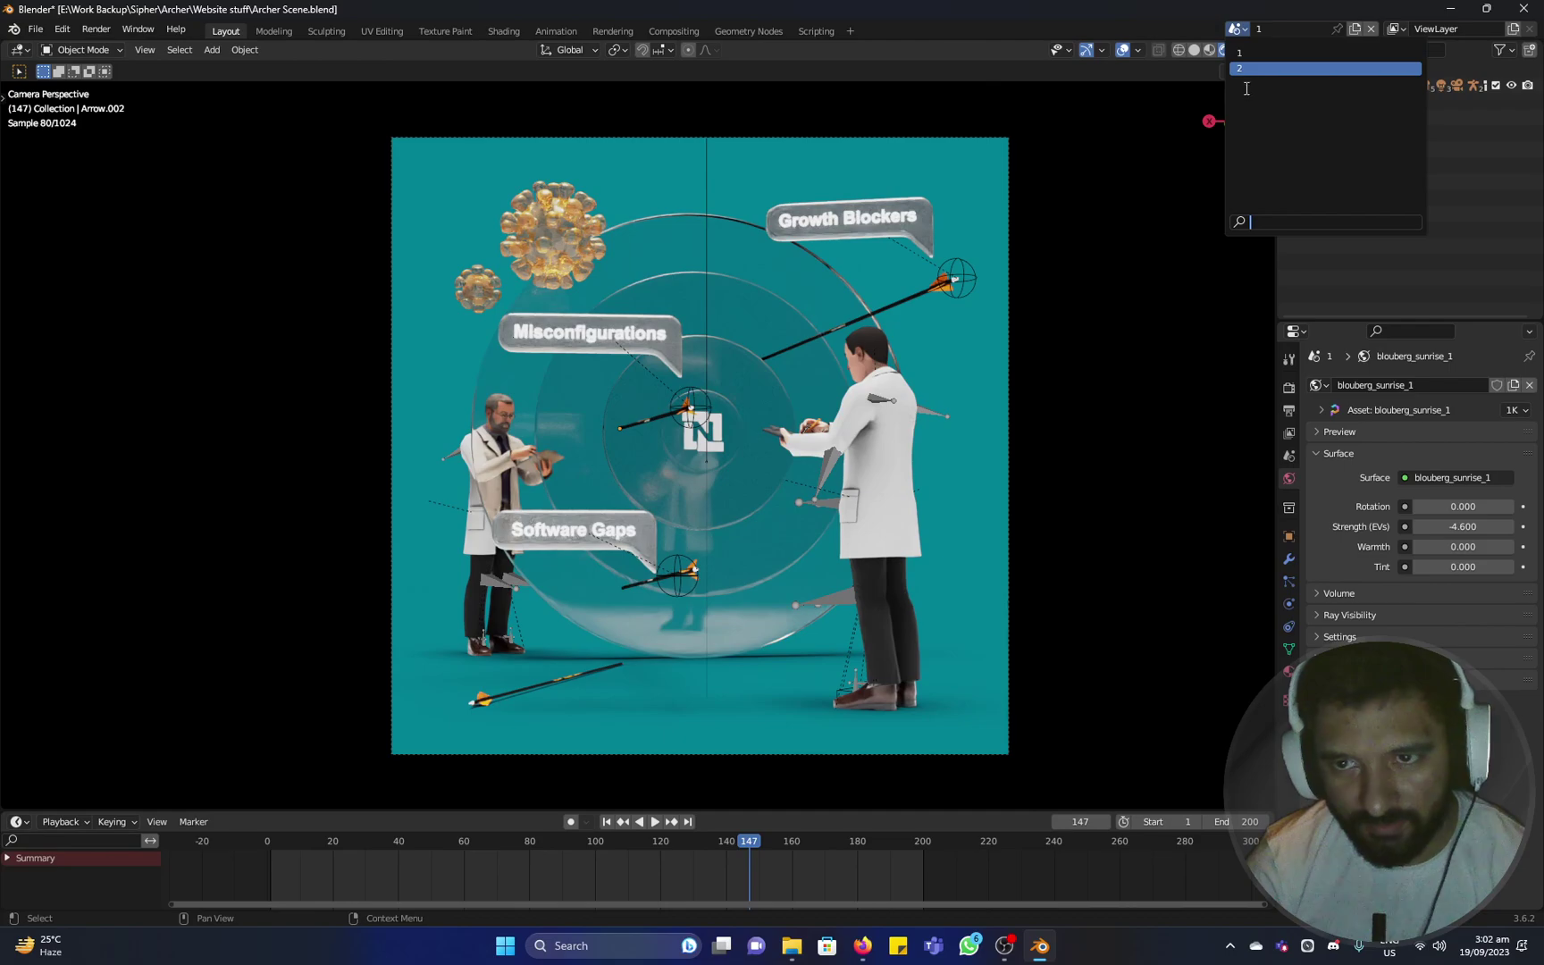
key("Return")
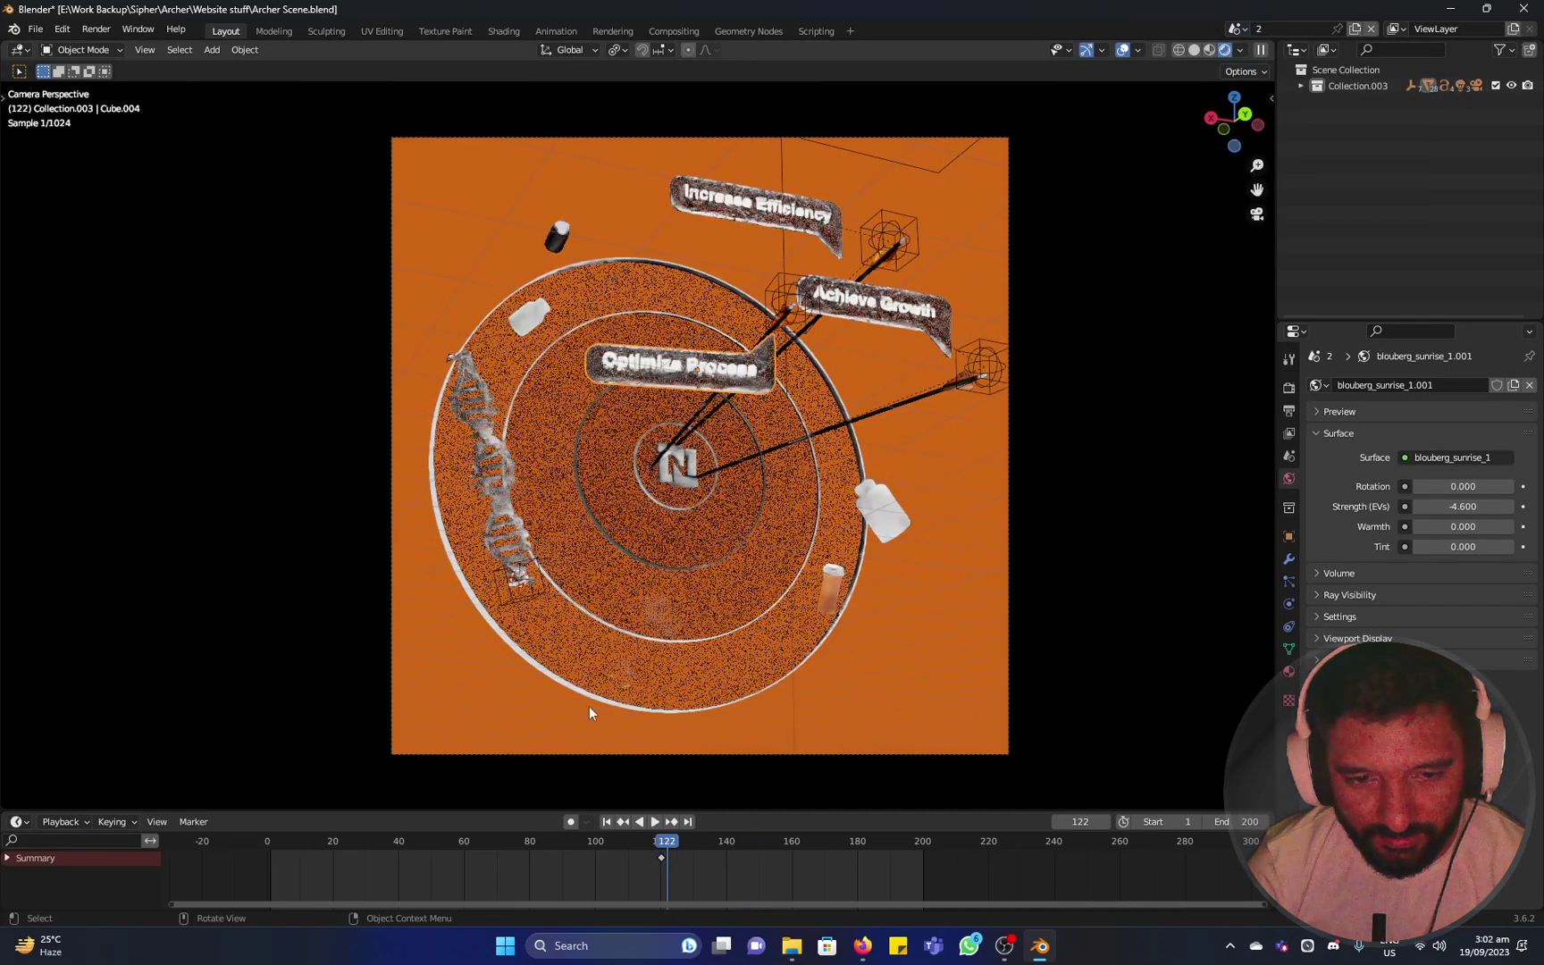
left_click(766, 490)
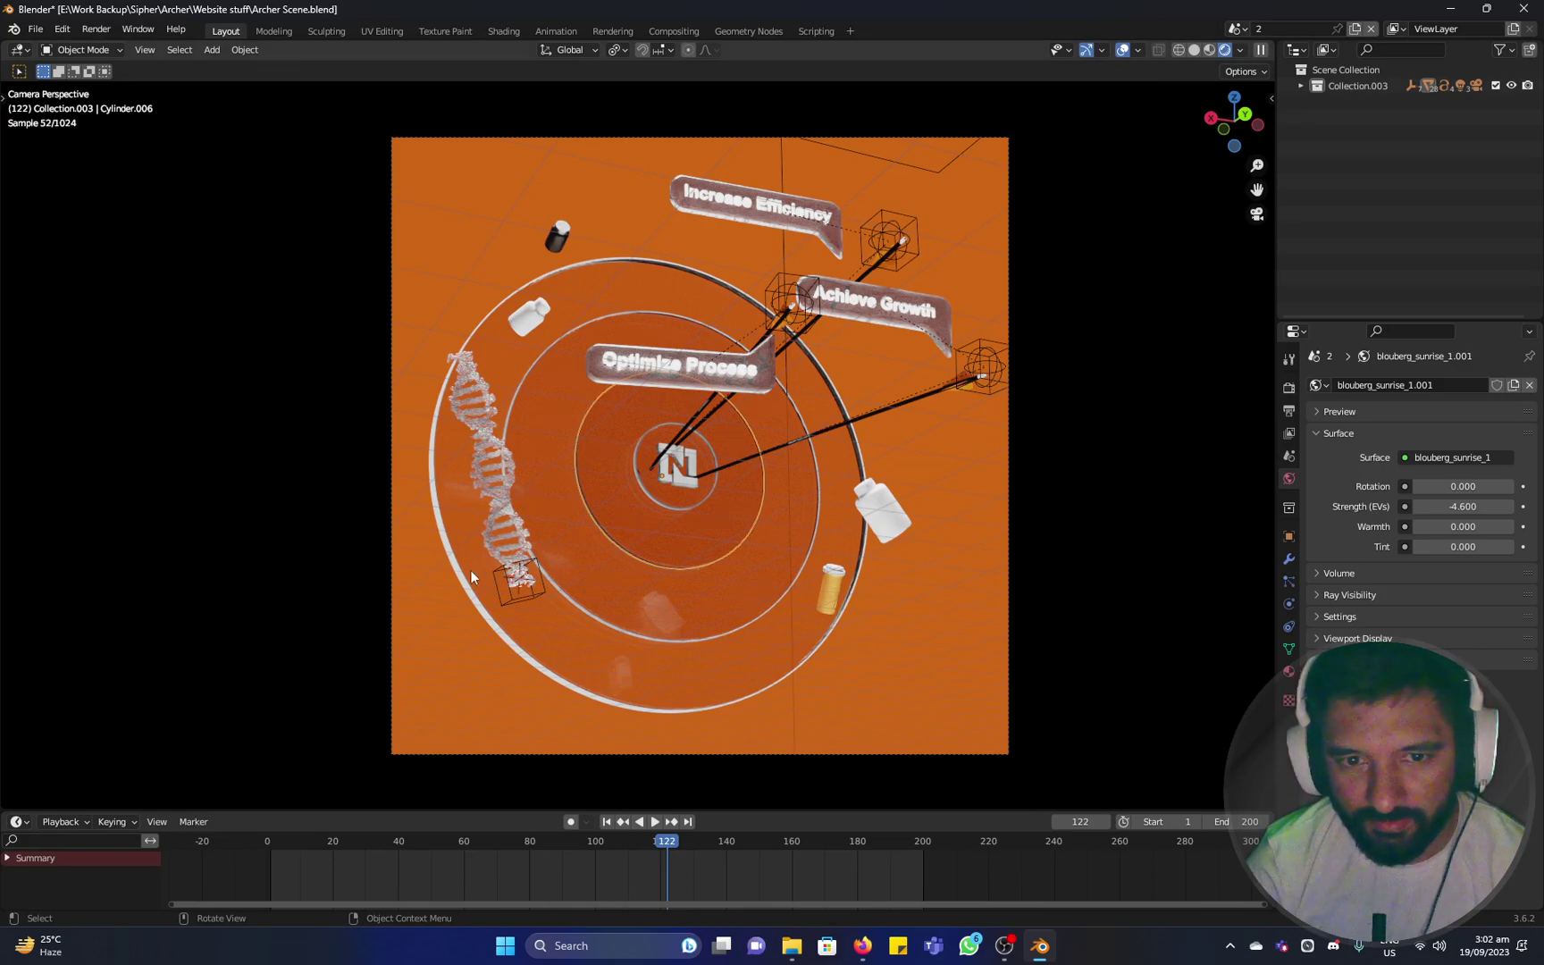
left_click(1242, 35)
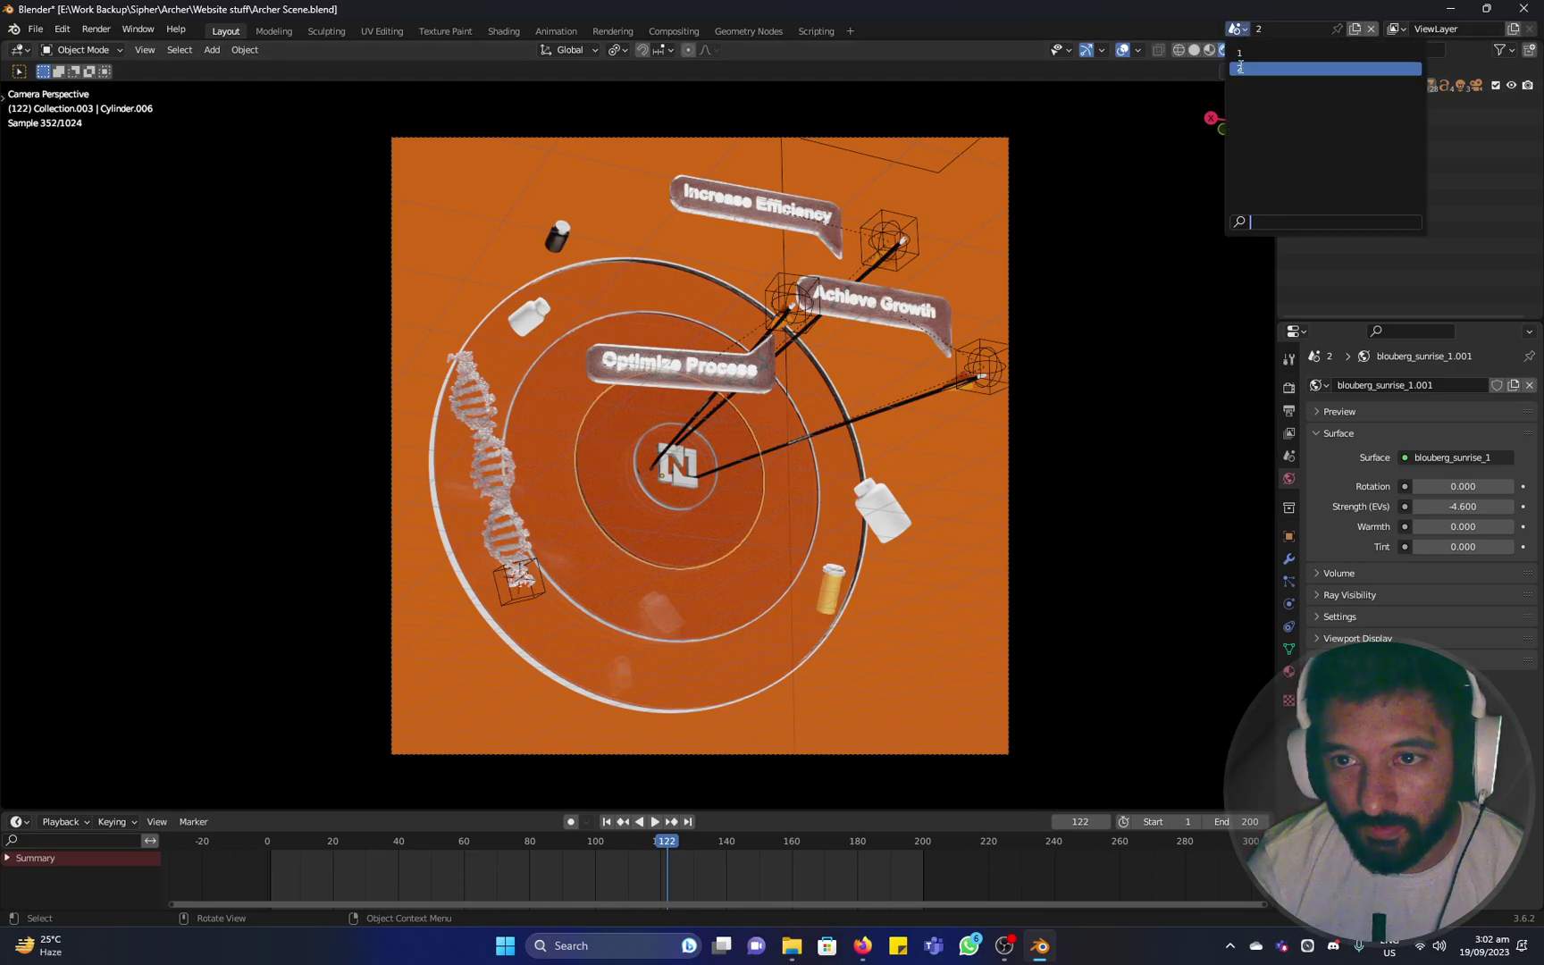
left_click(1295, 50)
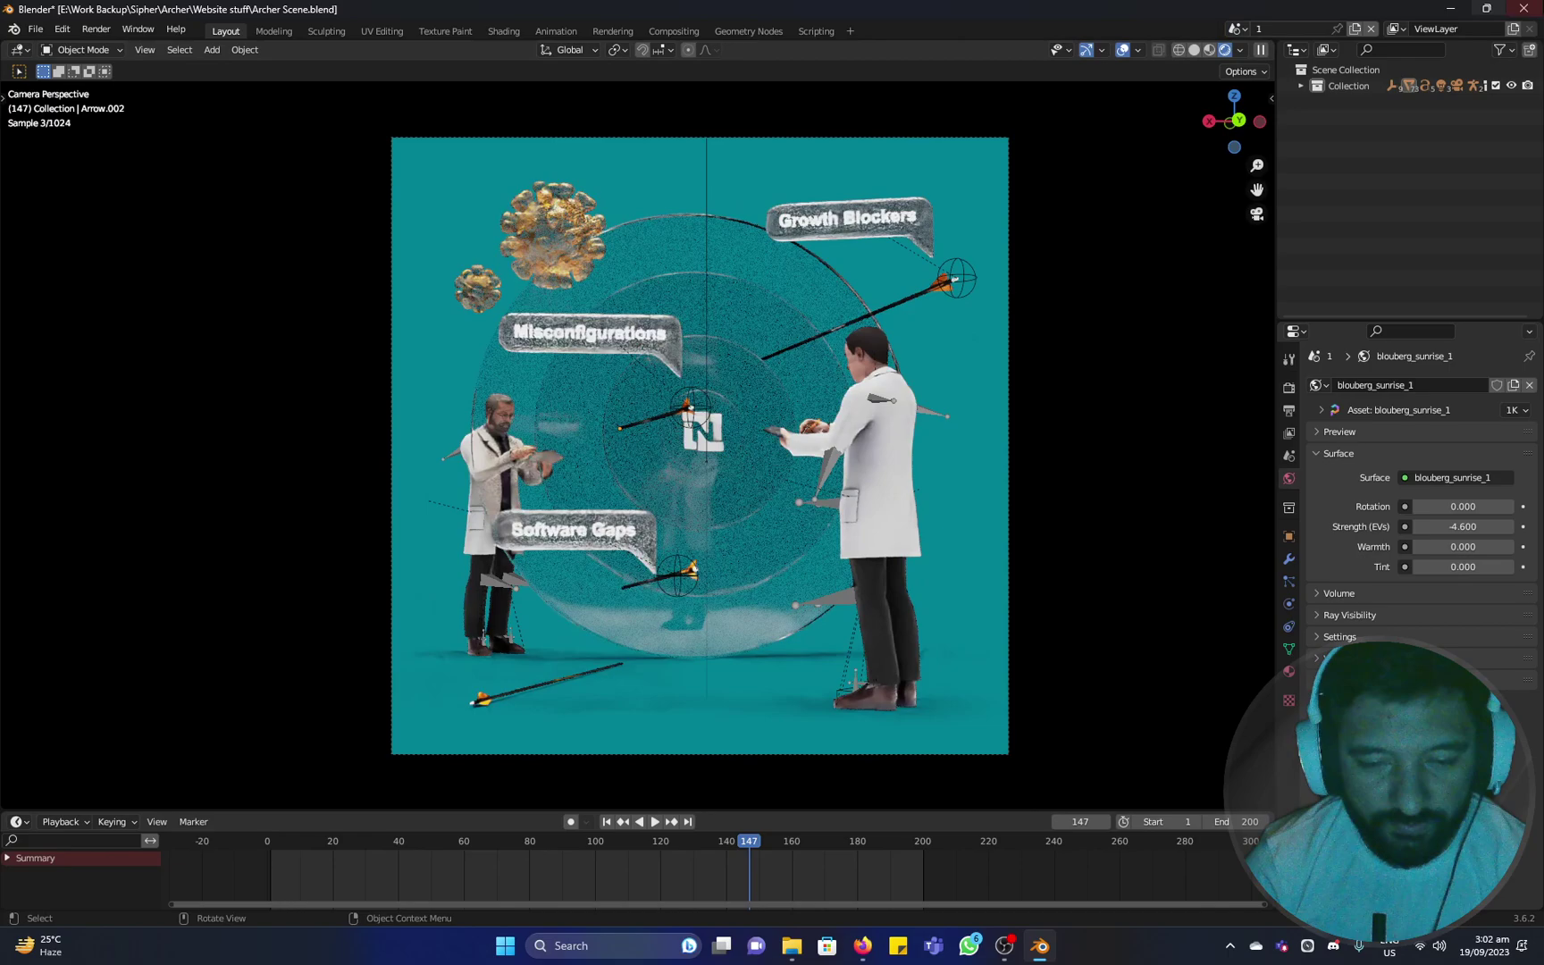
Create a new empty scene and orbit the view around its grid.
left_click(1355, 29)
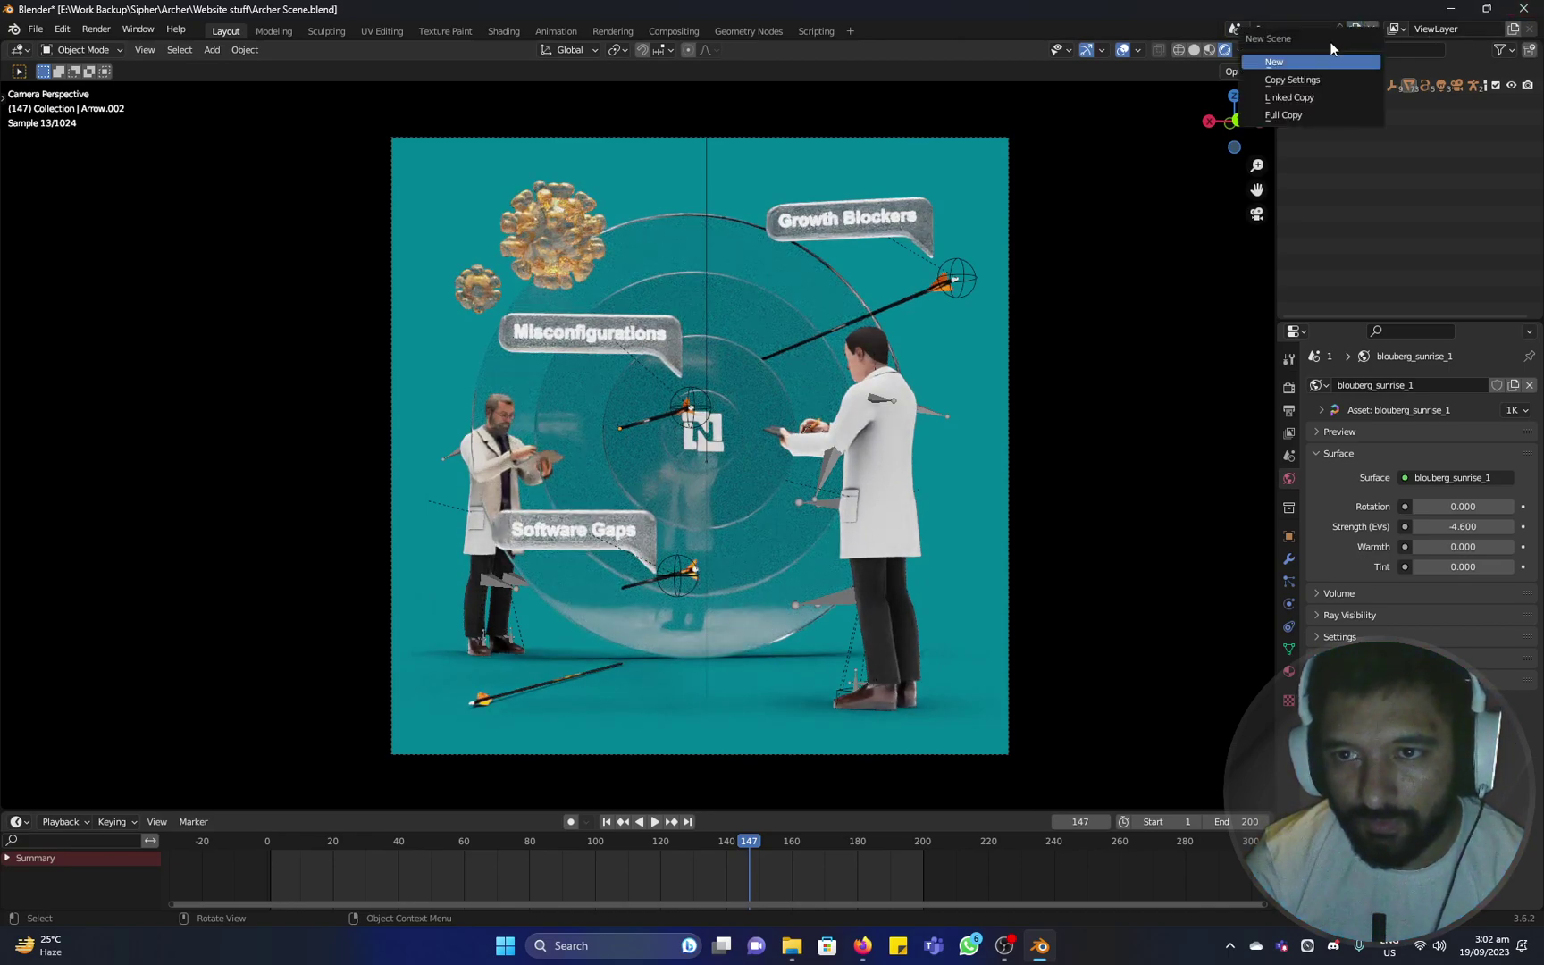
left_click(1278, 62)
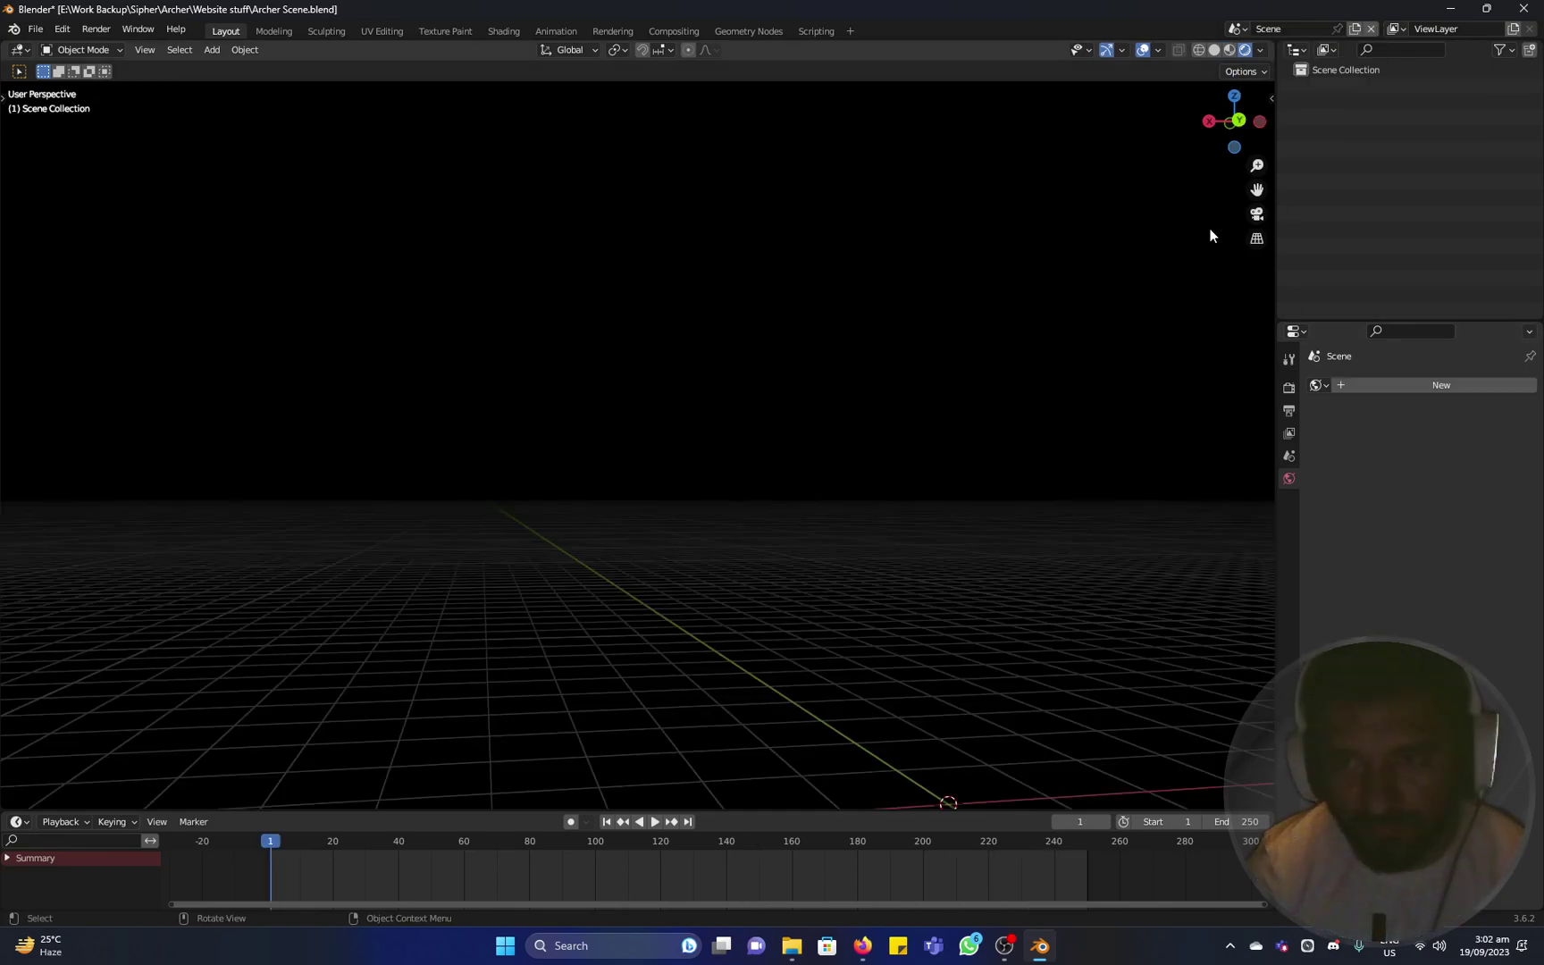
middle_click_drag(669, 660, 1088, 325)
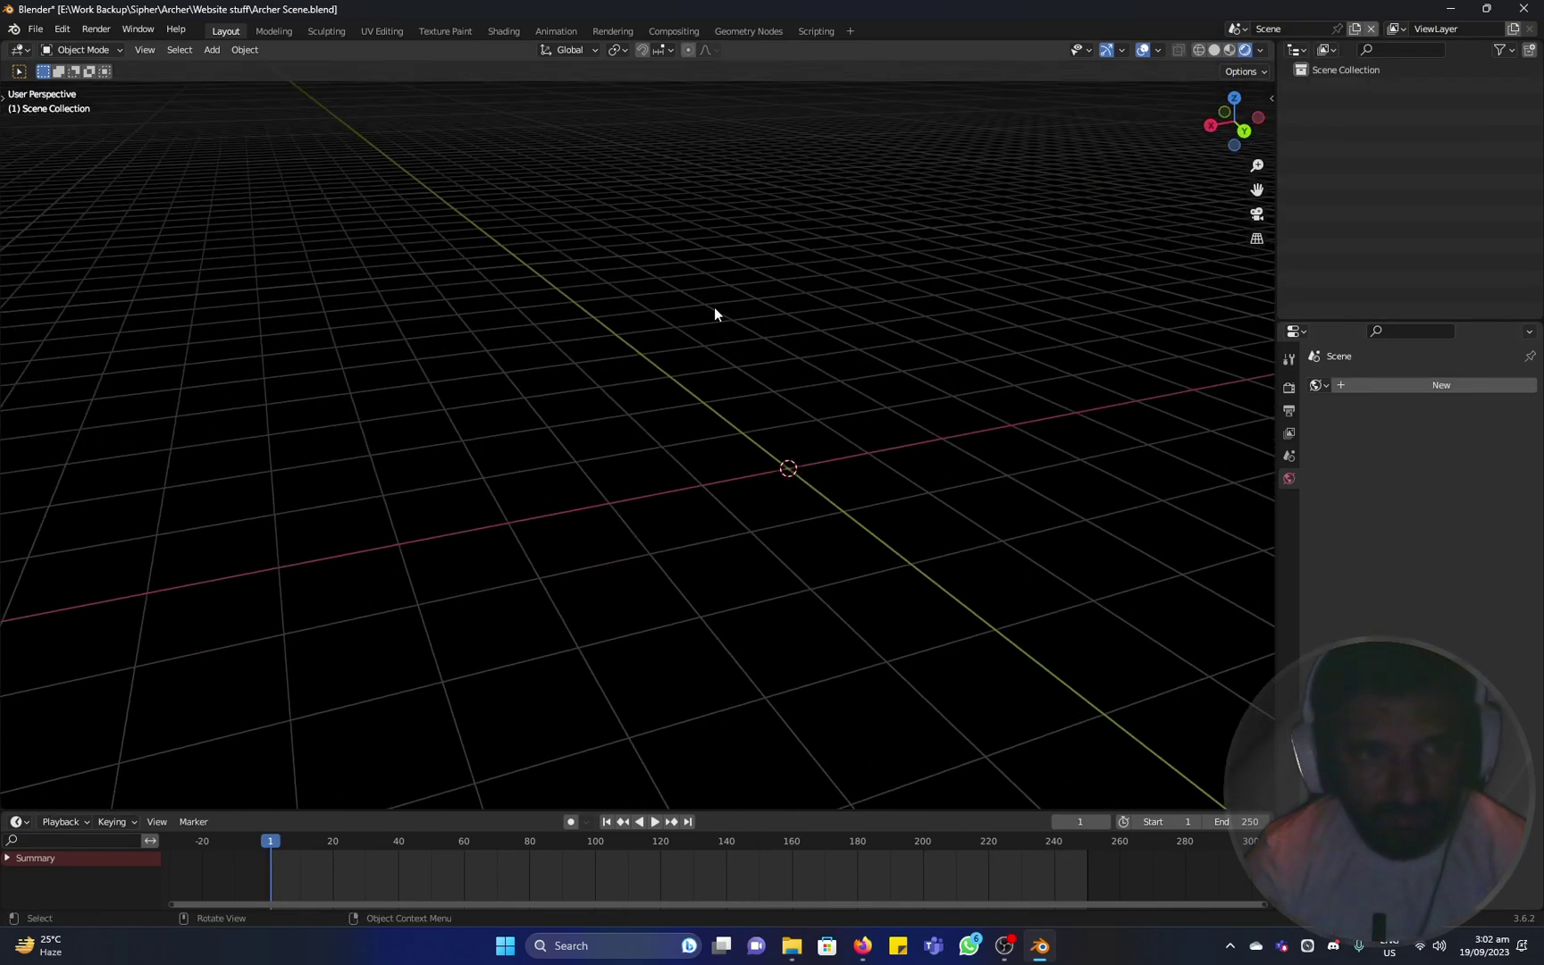
middle_click_drag(713, 313, 688, 375)
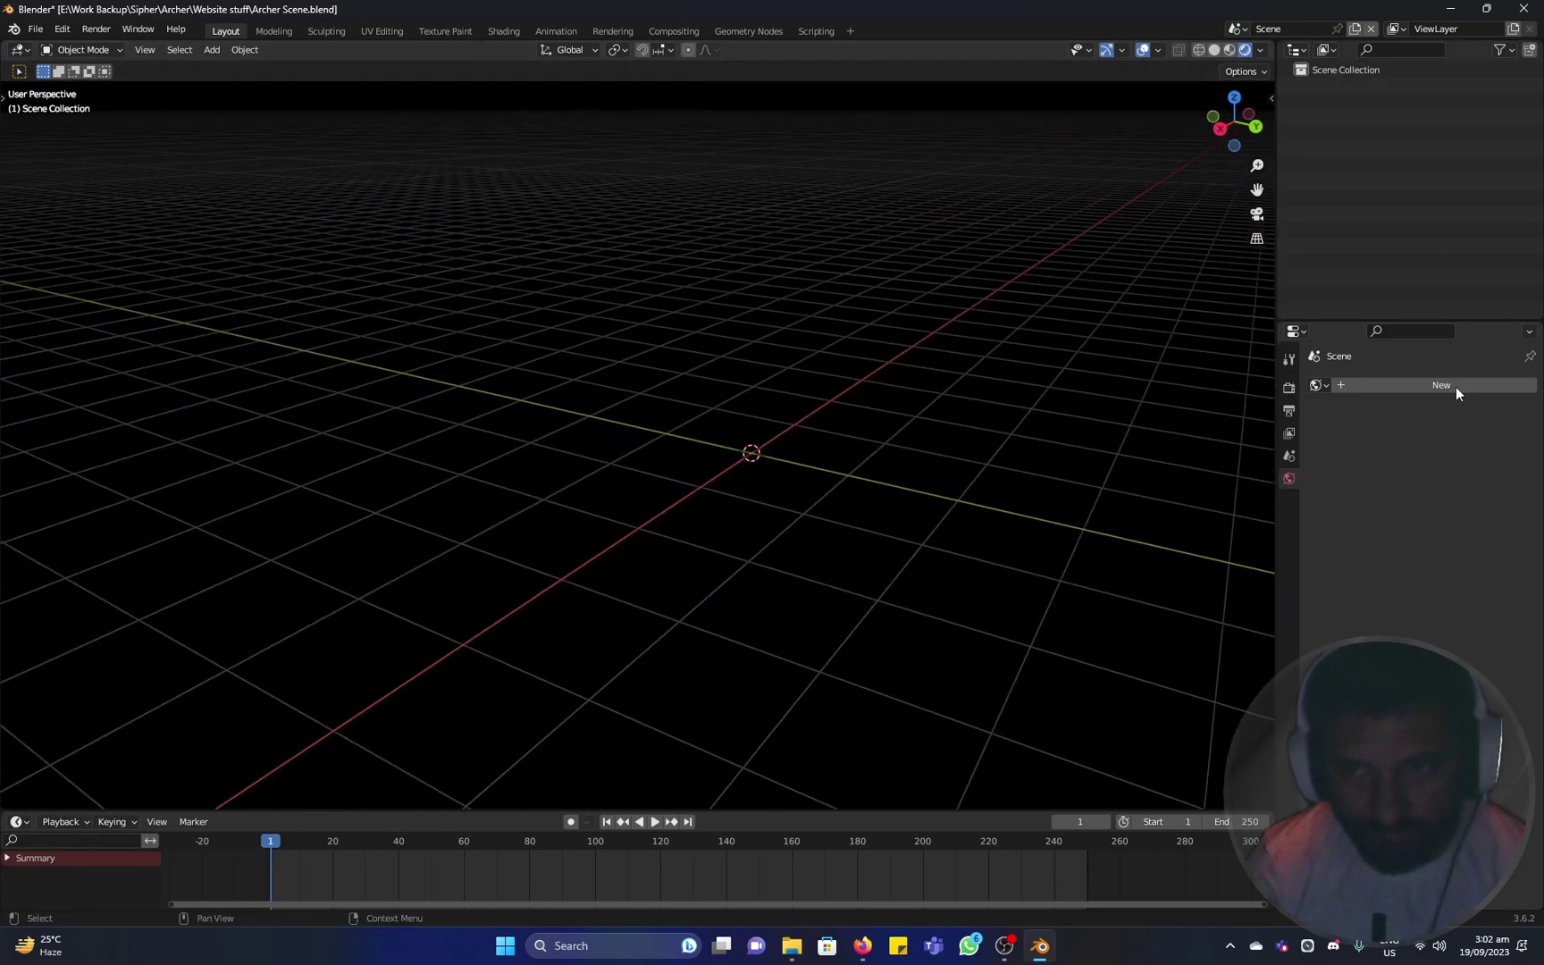
middle_click_drag(858, 366, 548, 400)
Add a cube, switch the viewport to Solid shading, then delete the cube.
key("shift+a")
mouse_move(728, 429)
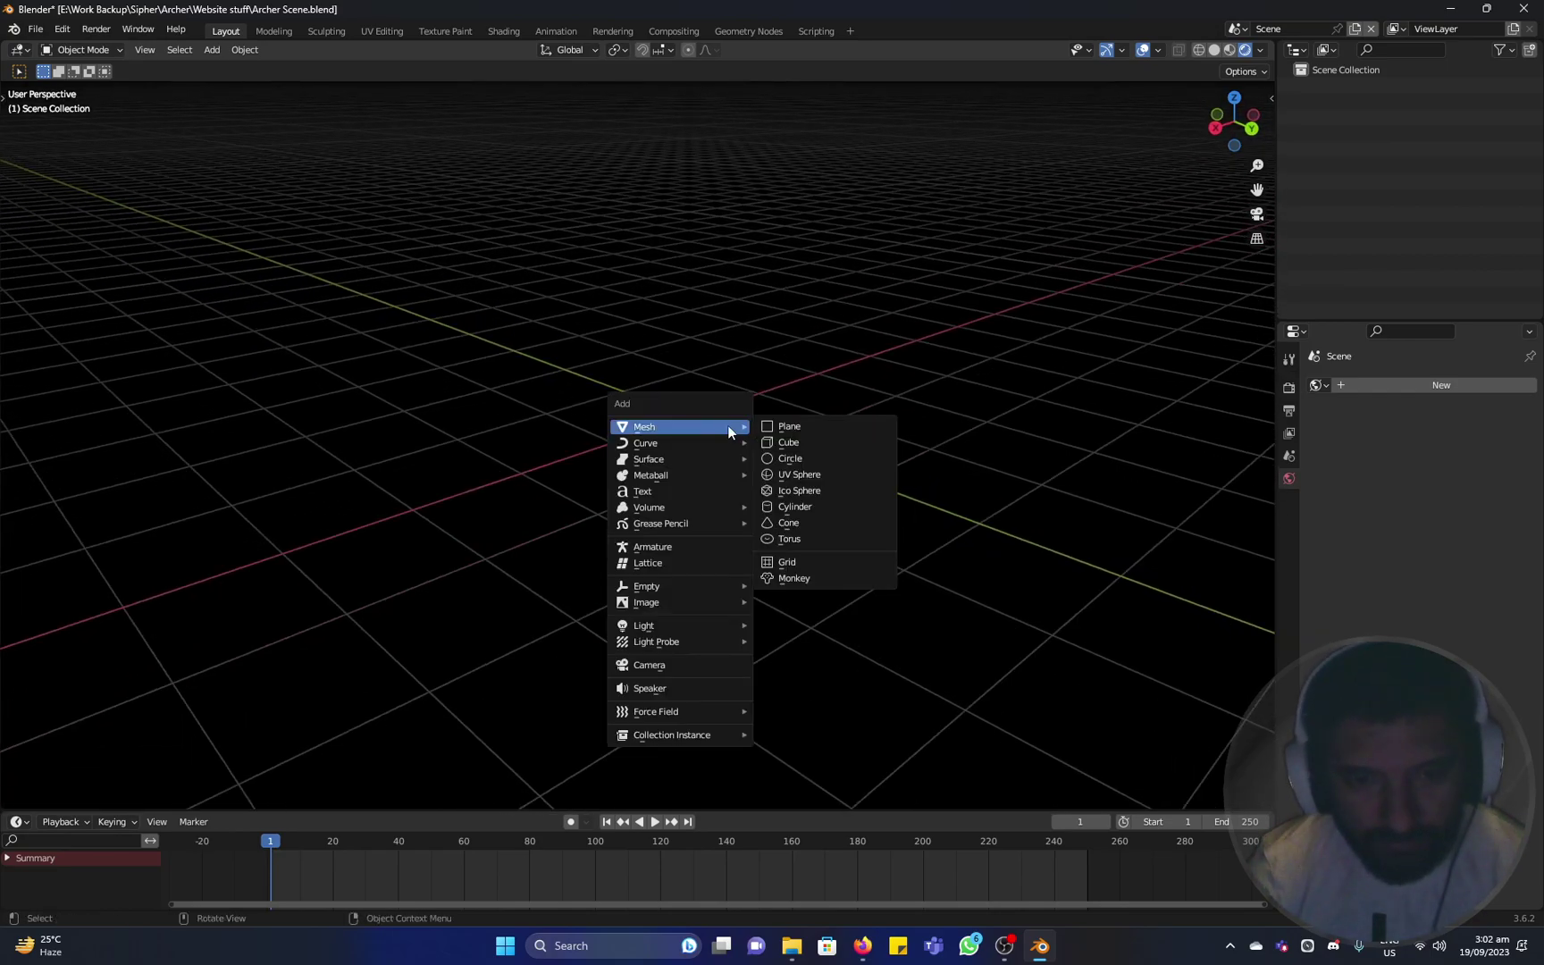
left_click(789, 442)
left_click(949, 516)
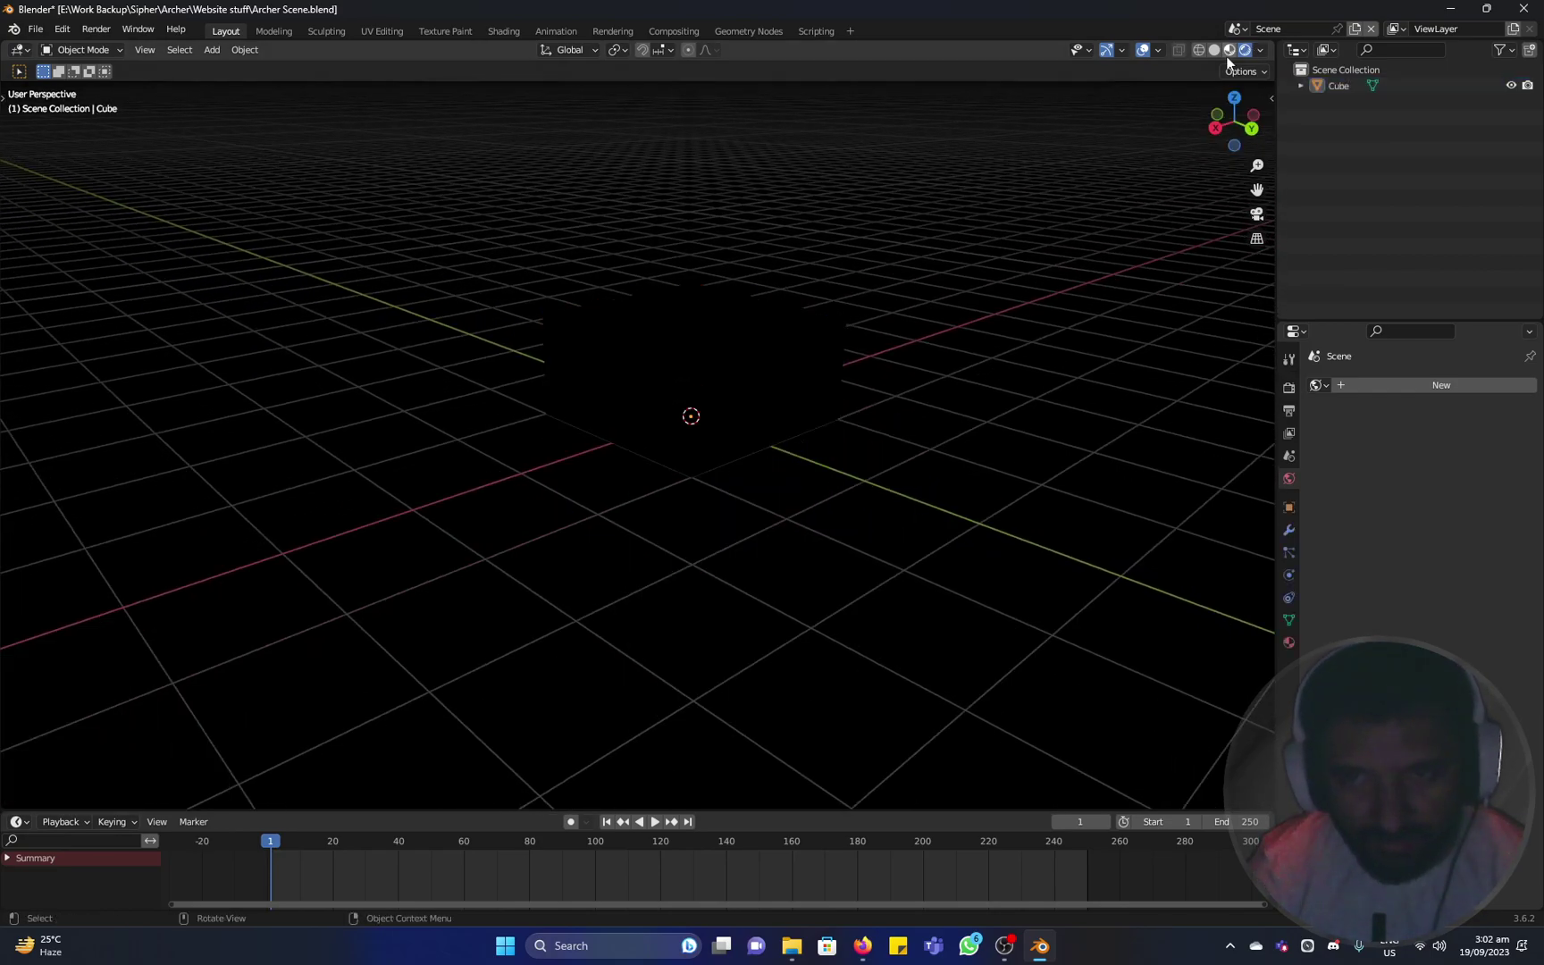
left_click(1213, 49)
left_click(748, 349)
key("Delete")
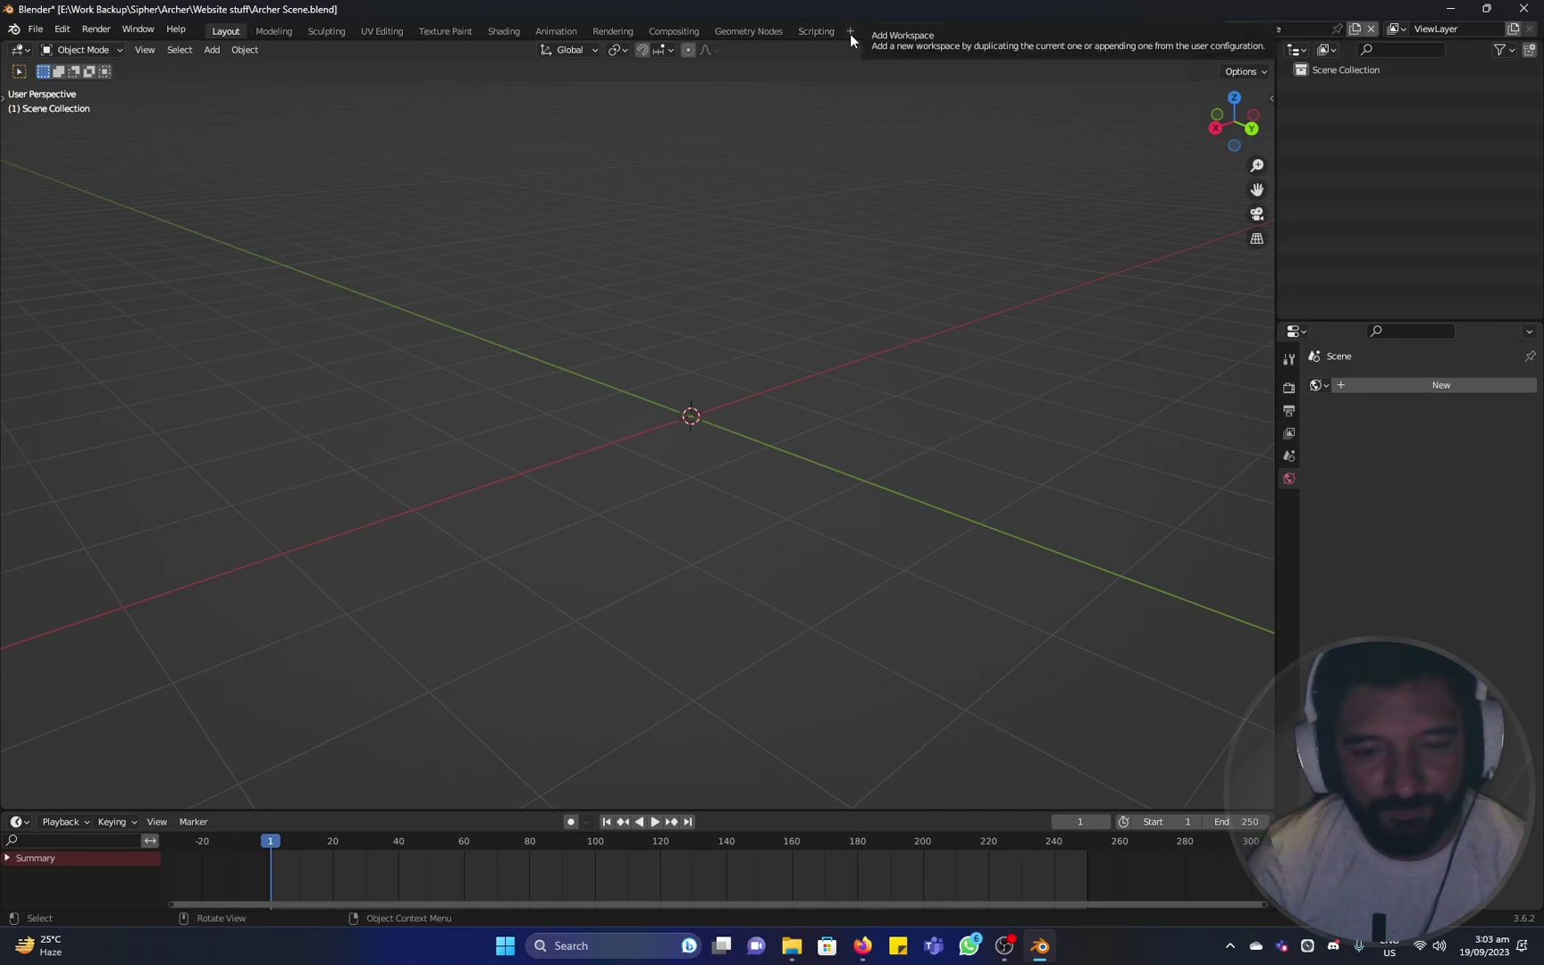
Temporarily enlarge the timeline to view editor types, then restore its original size.
left_click_drag(652, 811, 648, 449)
left_click(18, 457)
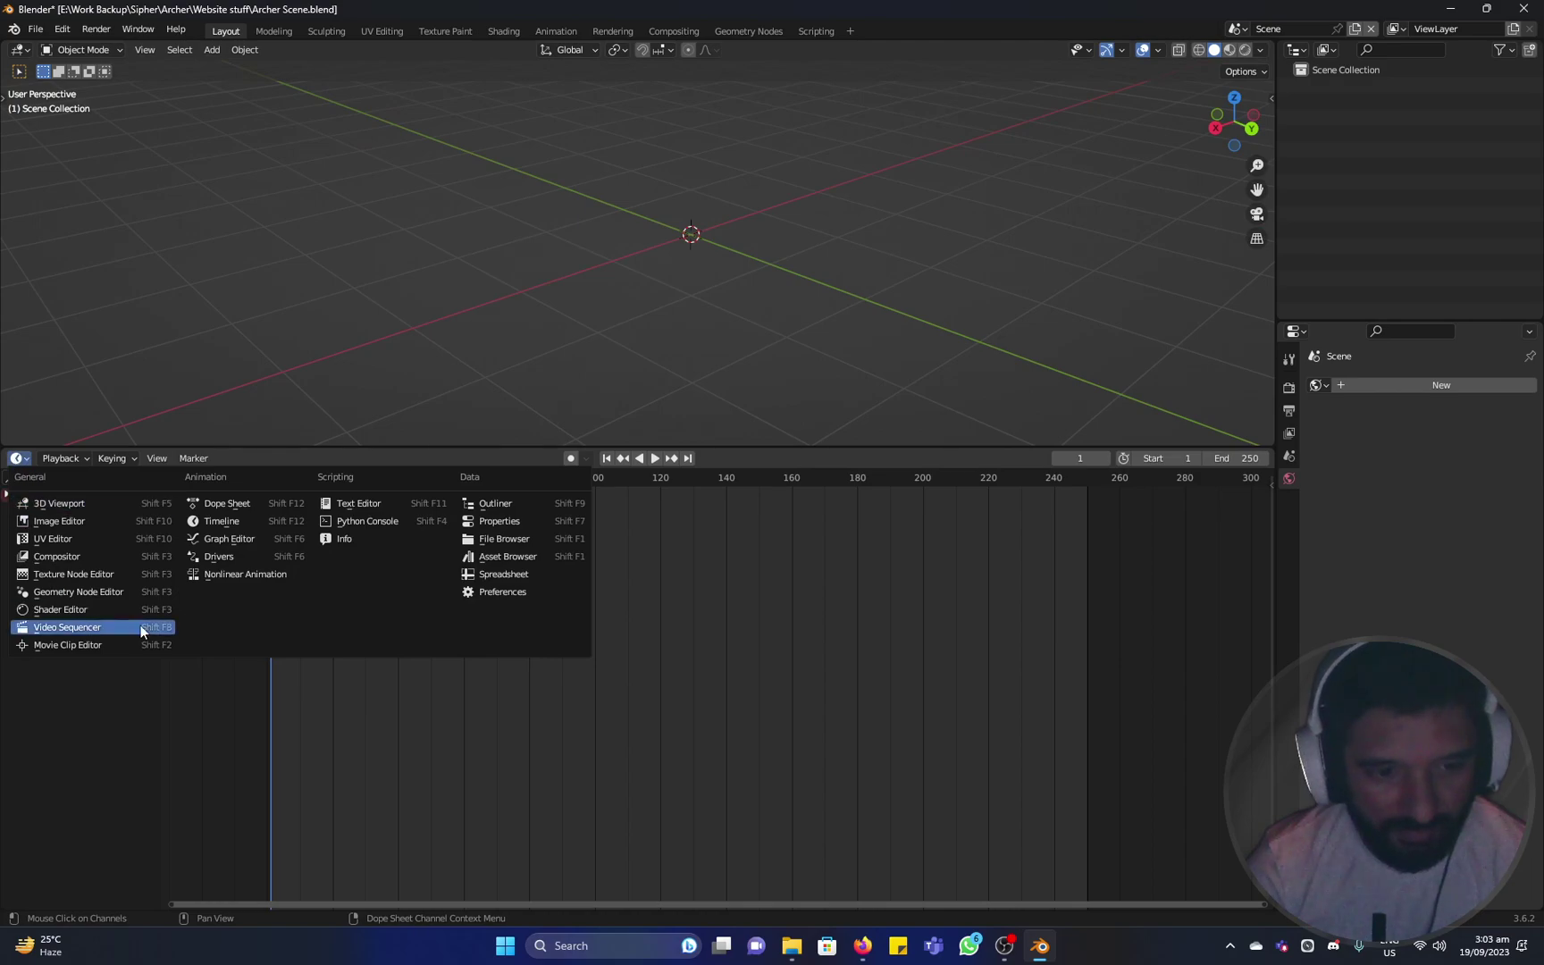
left_click_drag(752, 446, 728, 774)
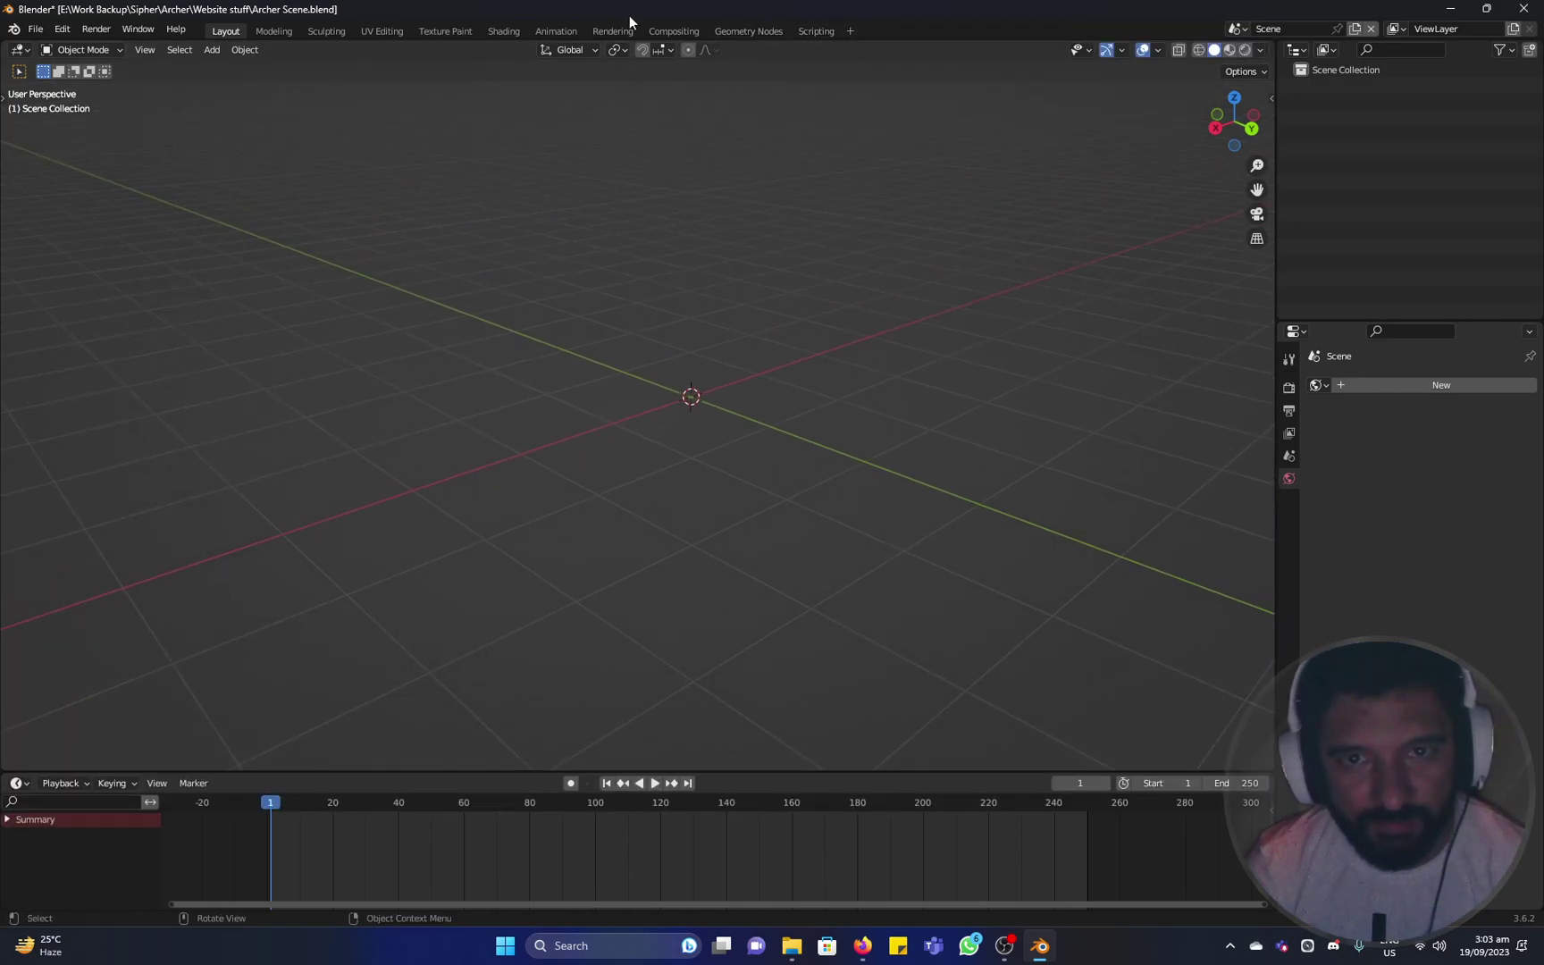
Add a Video Editing workspace, then return to the Layout workspace.
left_click(848, 31)
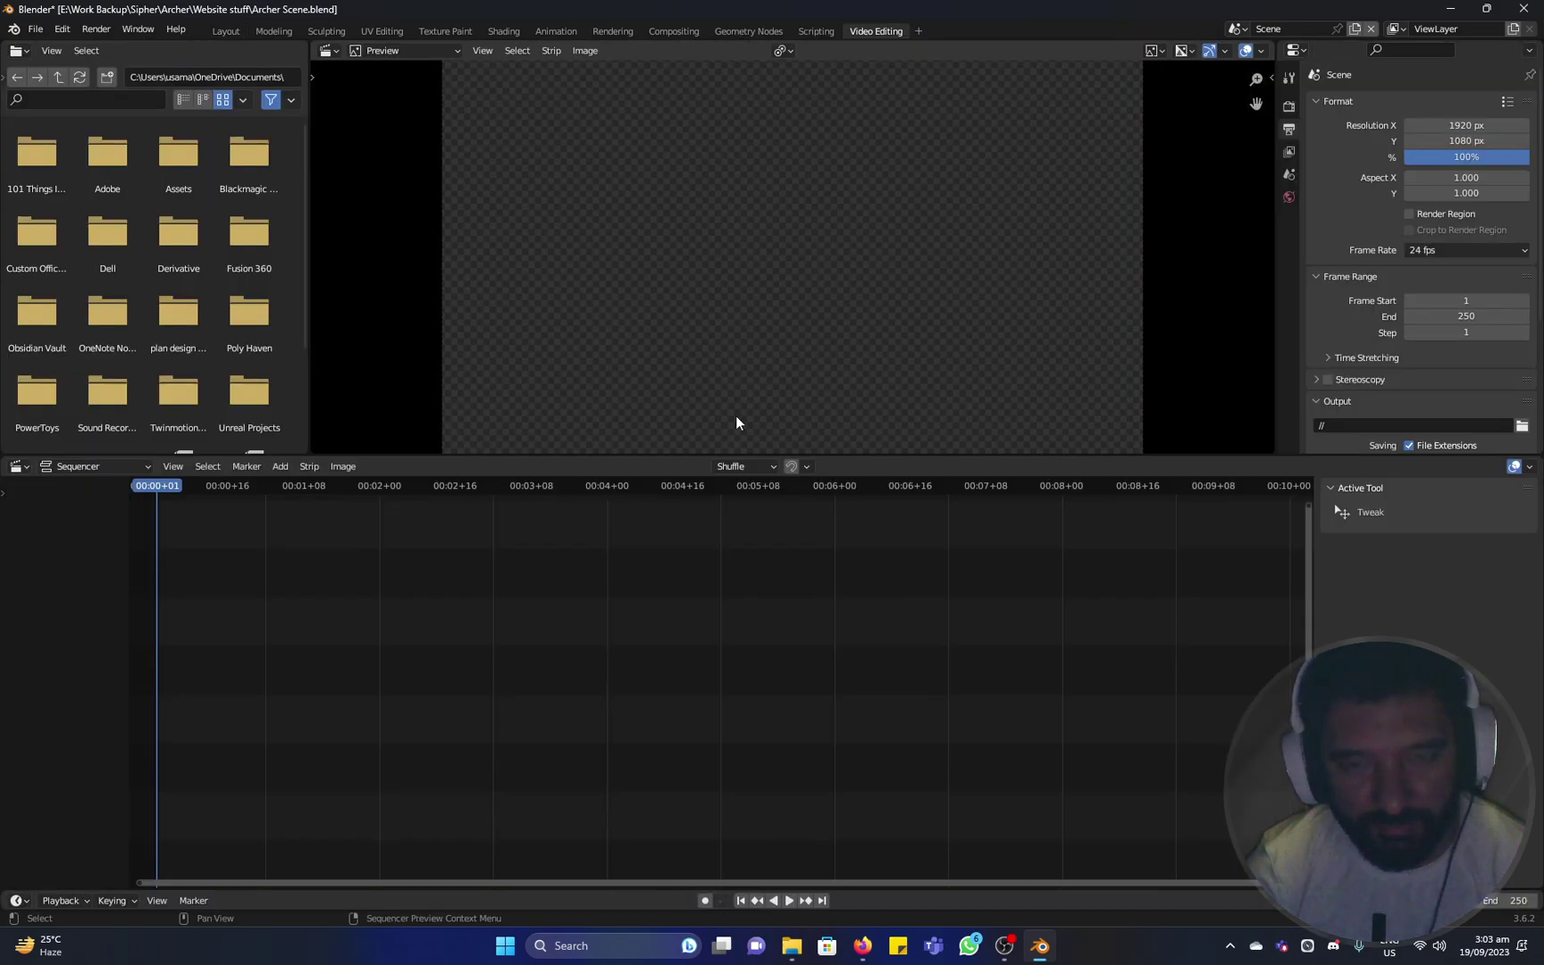
scroll(768, 263, "down", 1)
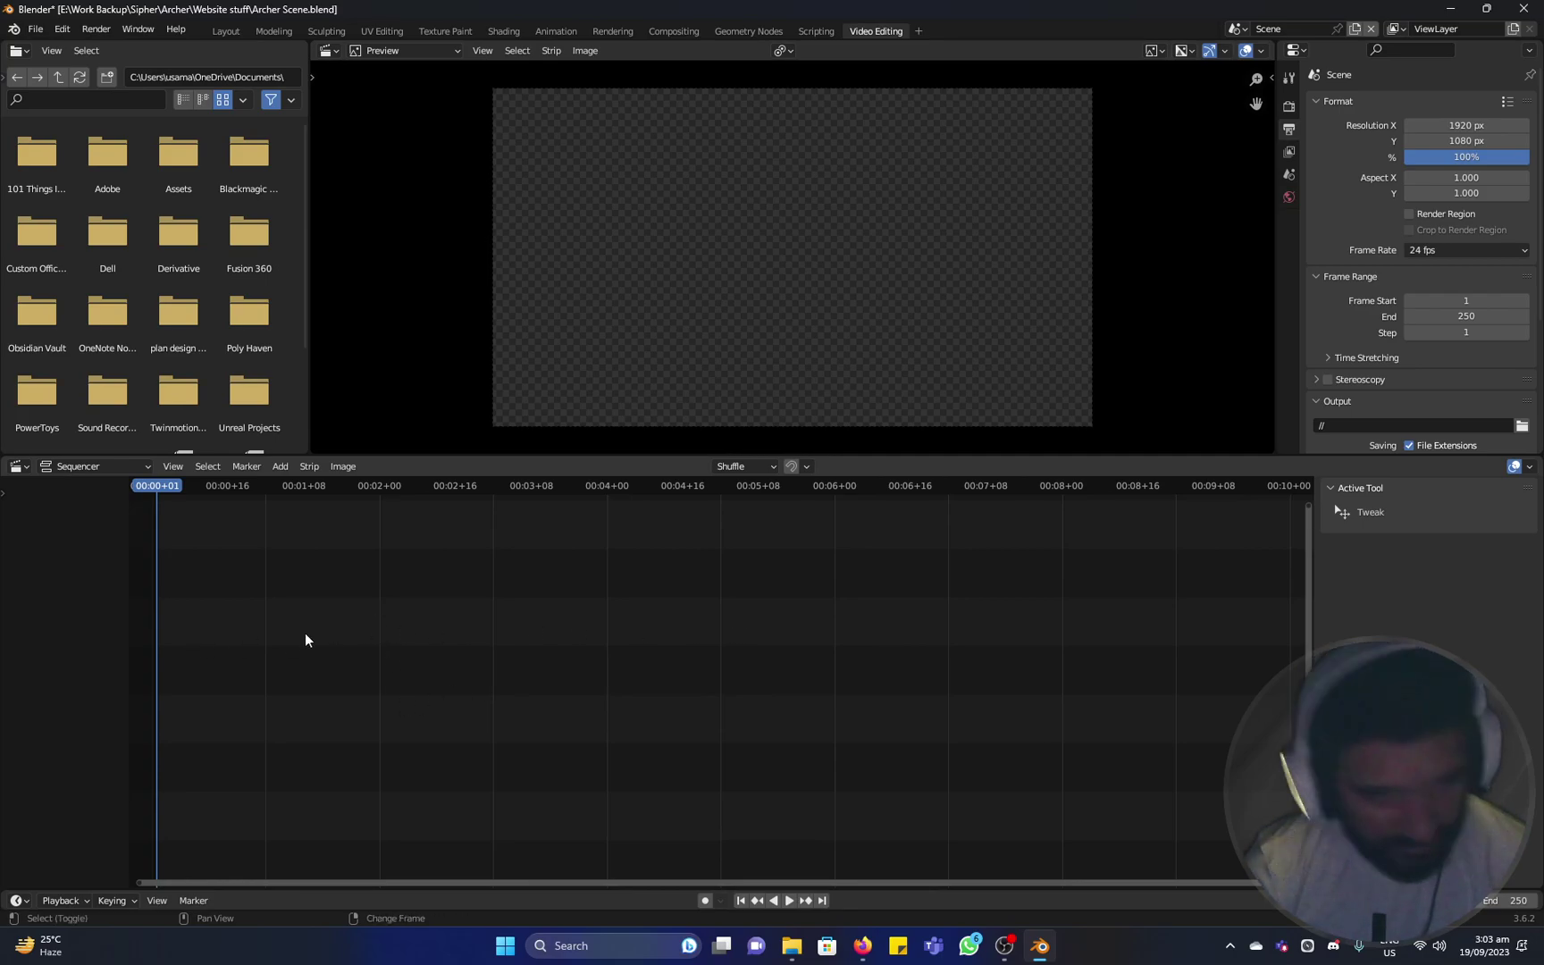
key("shift+a")
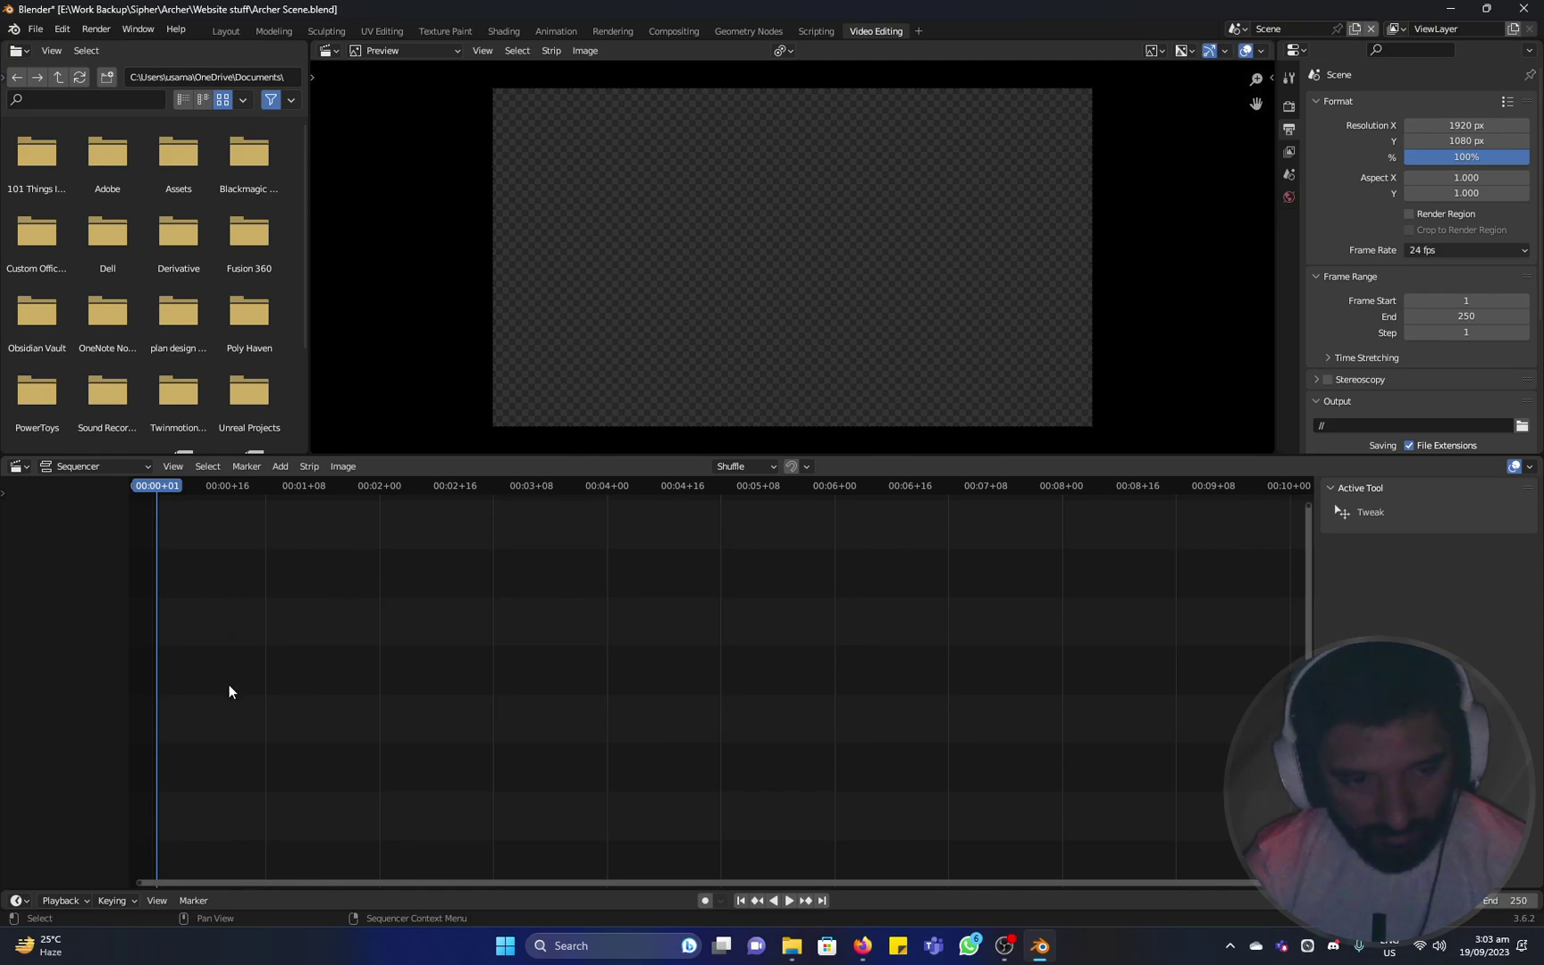
left_click(220, 30)
key("shift+a")
Check the Add menus in Layout and Shading, then open the Video Editing workspace.
mouse_move(636, 403)
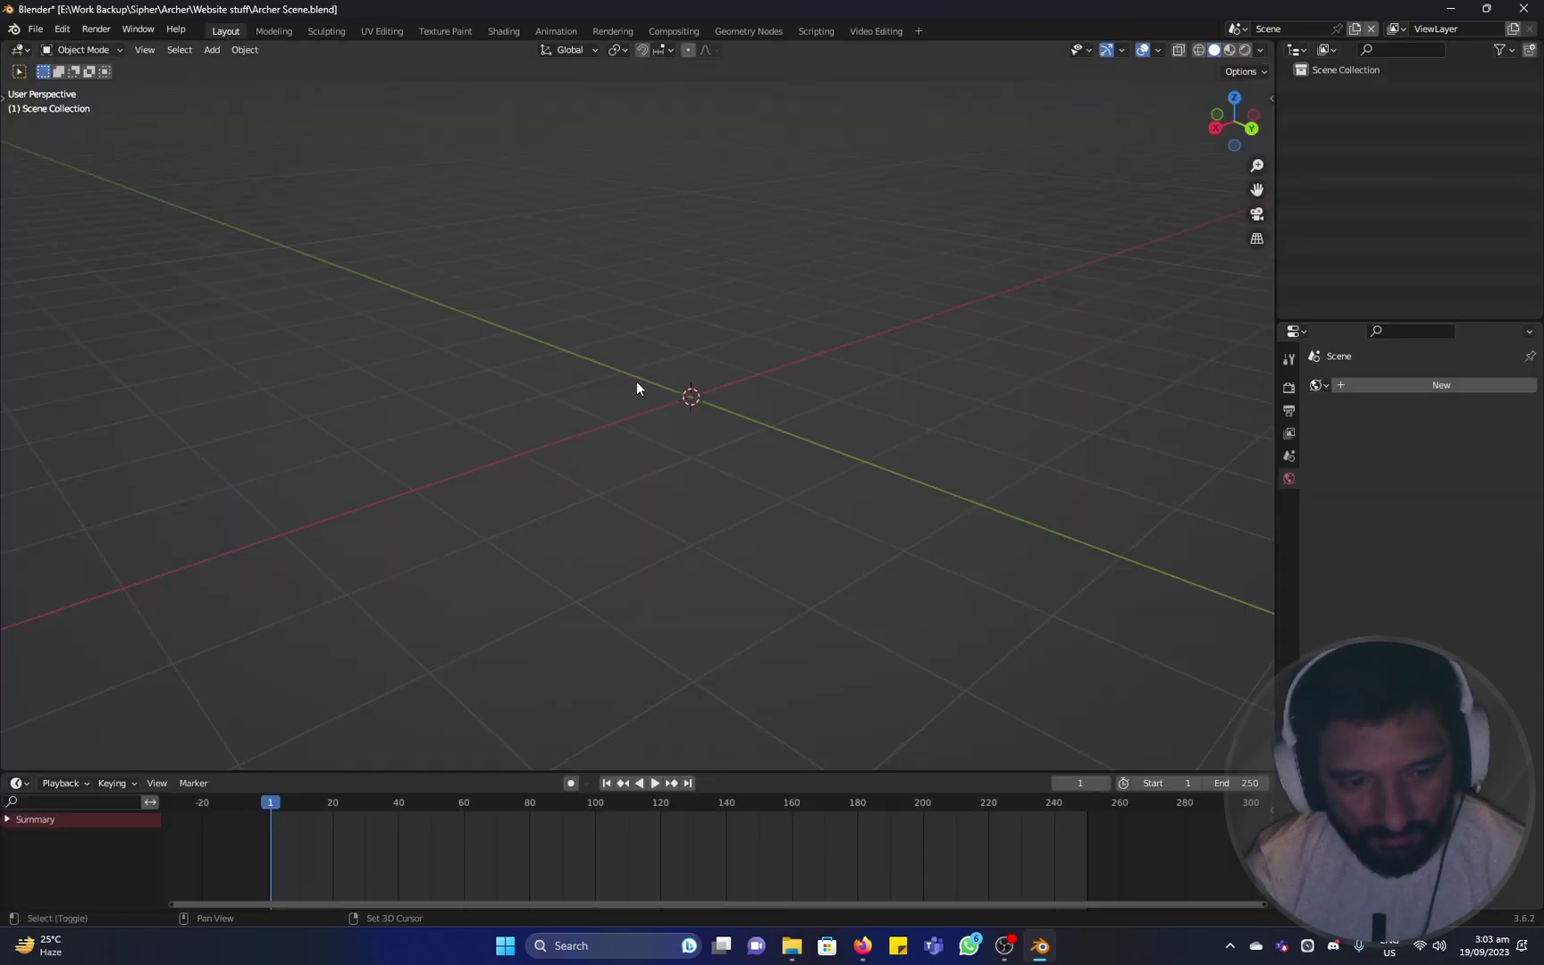
key("shift+a")
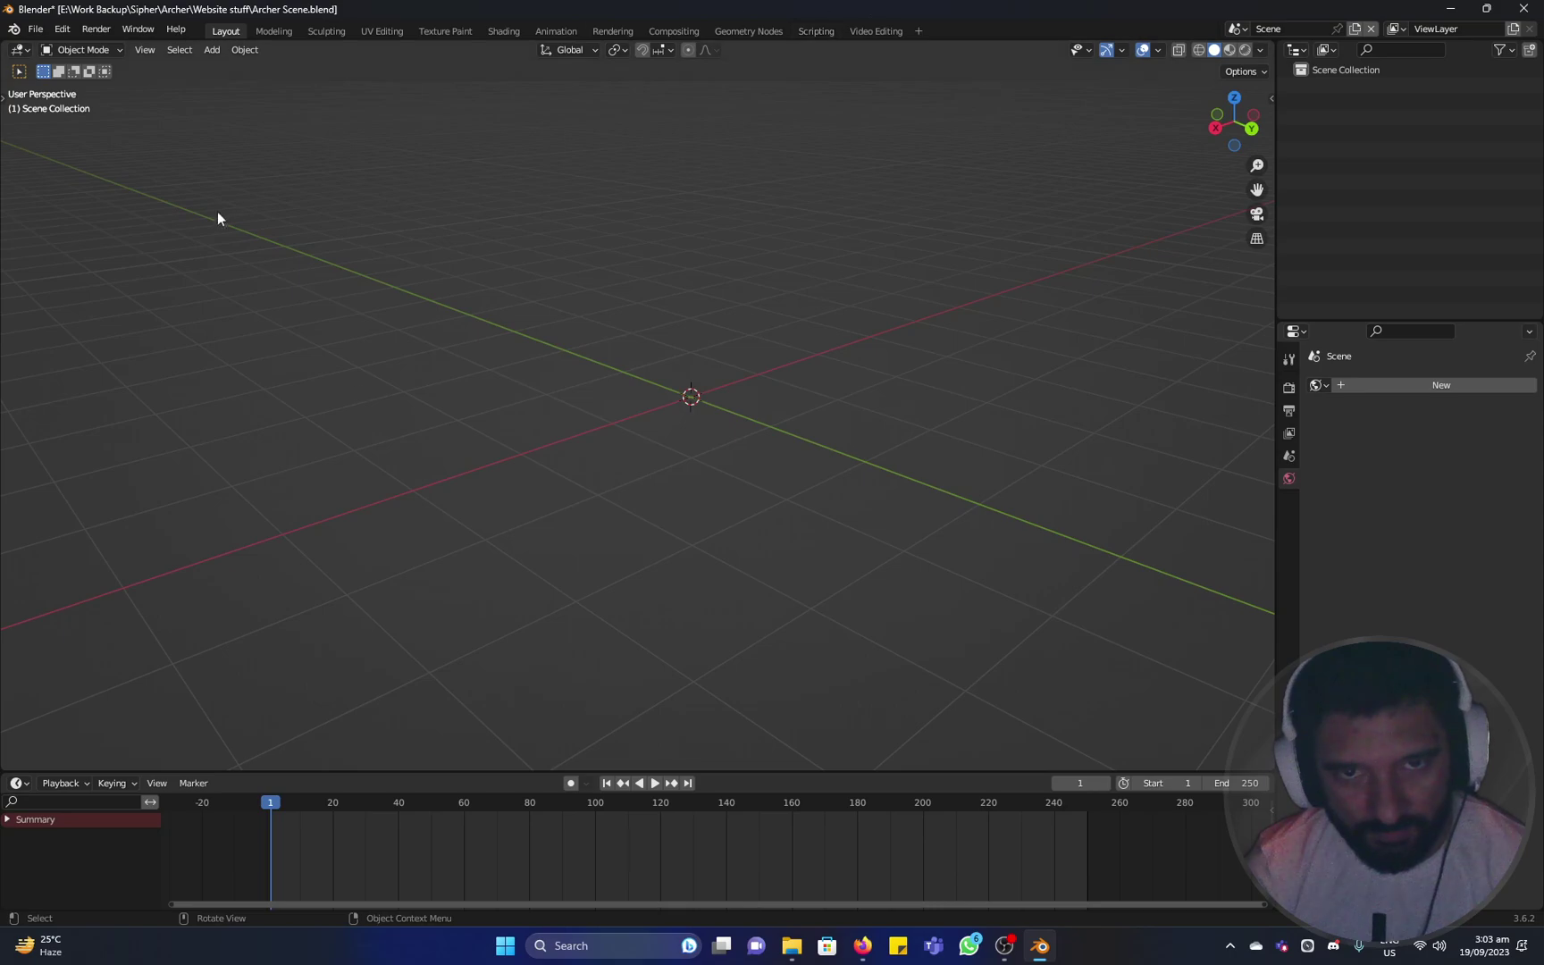
key("shift+a")
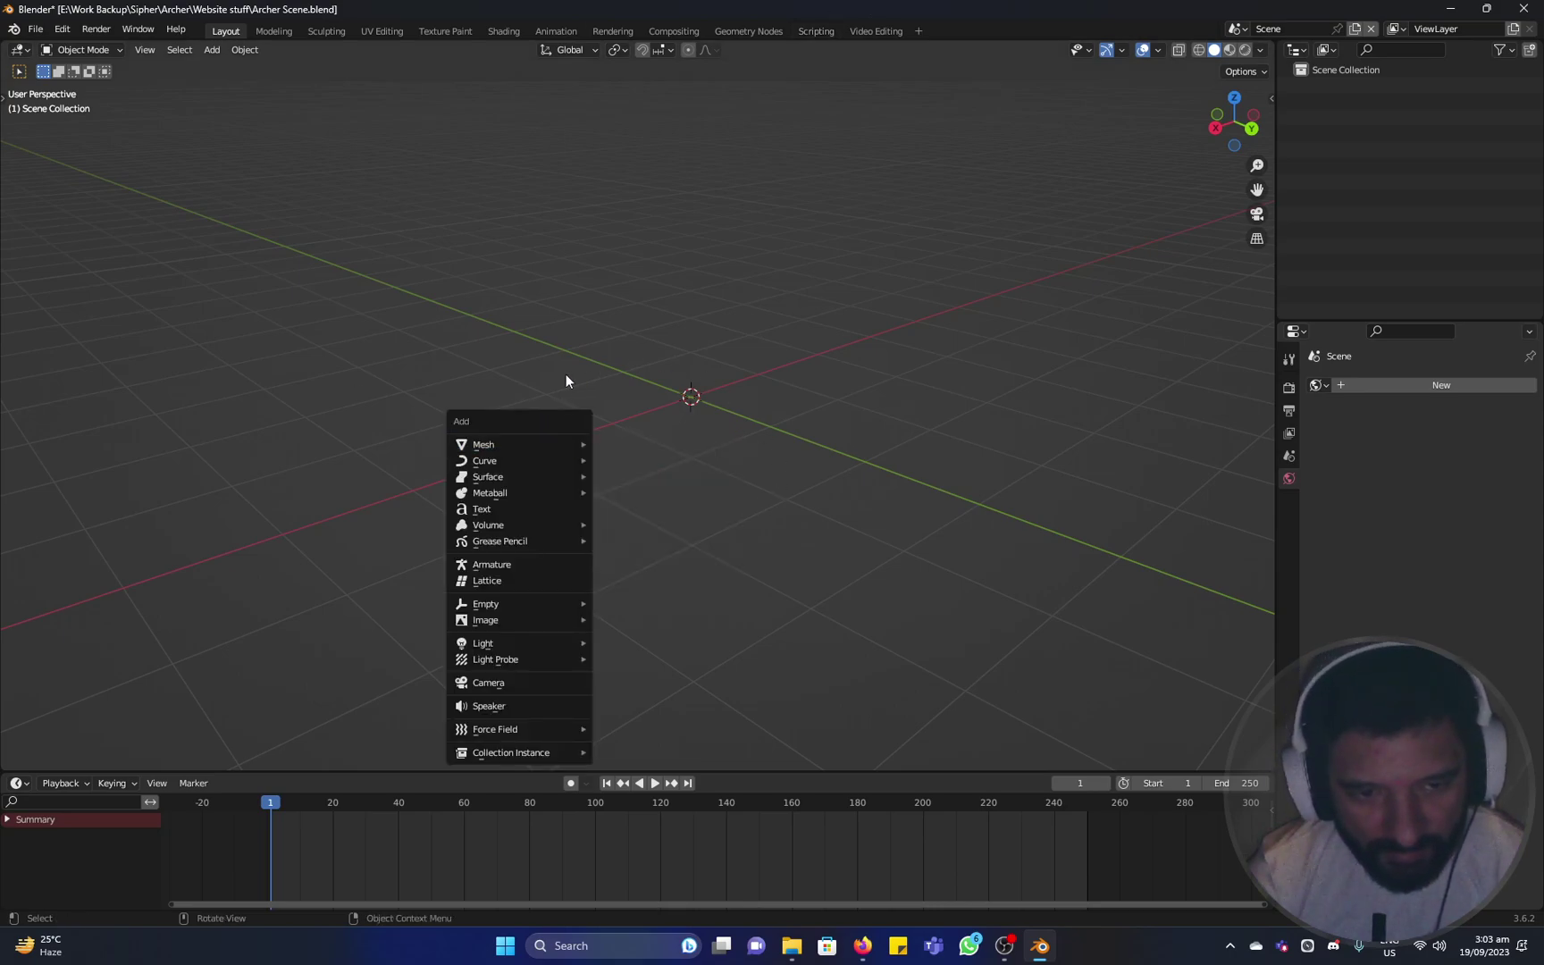
left_click(503, 30)
key("shift+a")
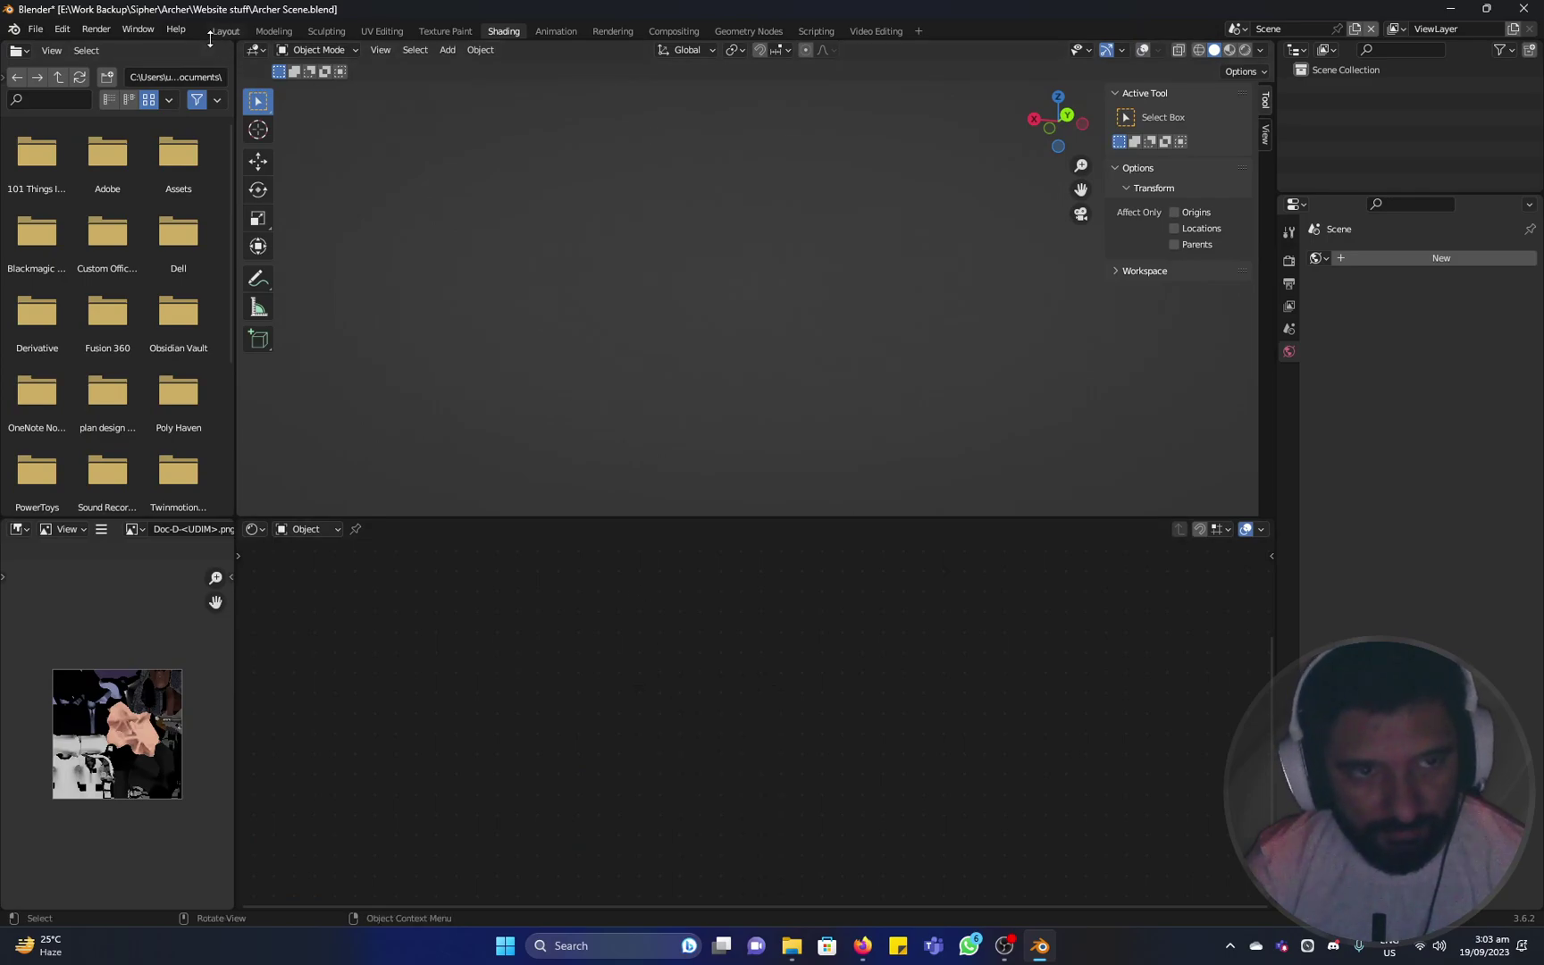
left_click(227, 31)
key("shift+a")
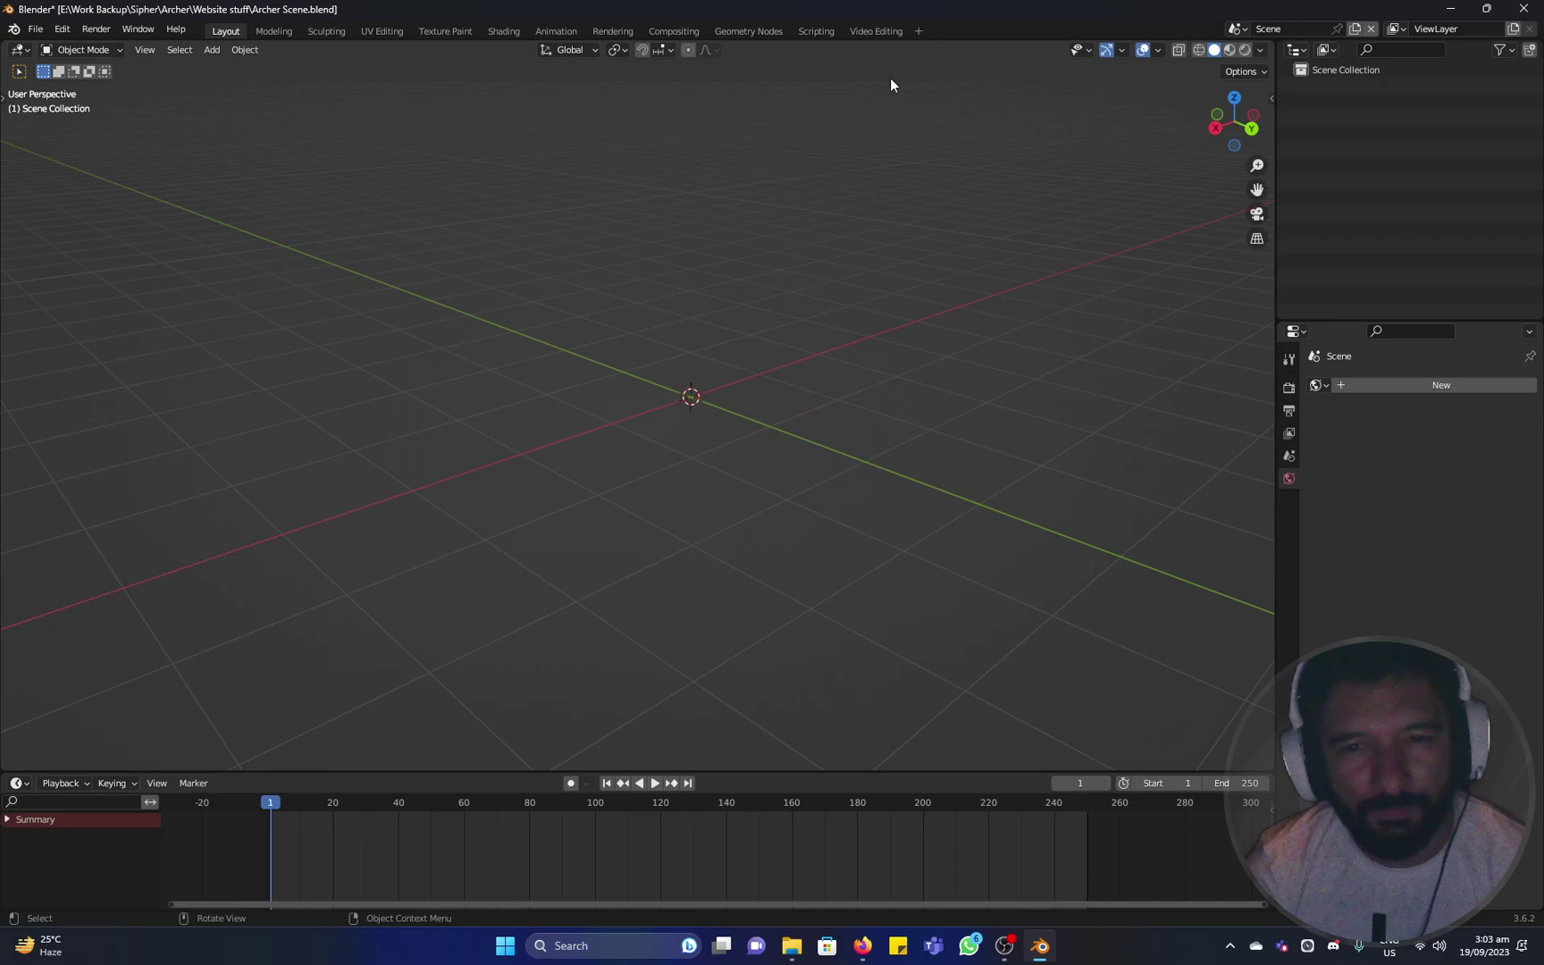
left_click(872, 31)
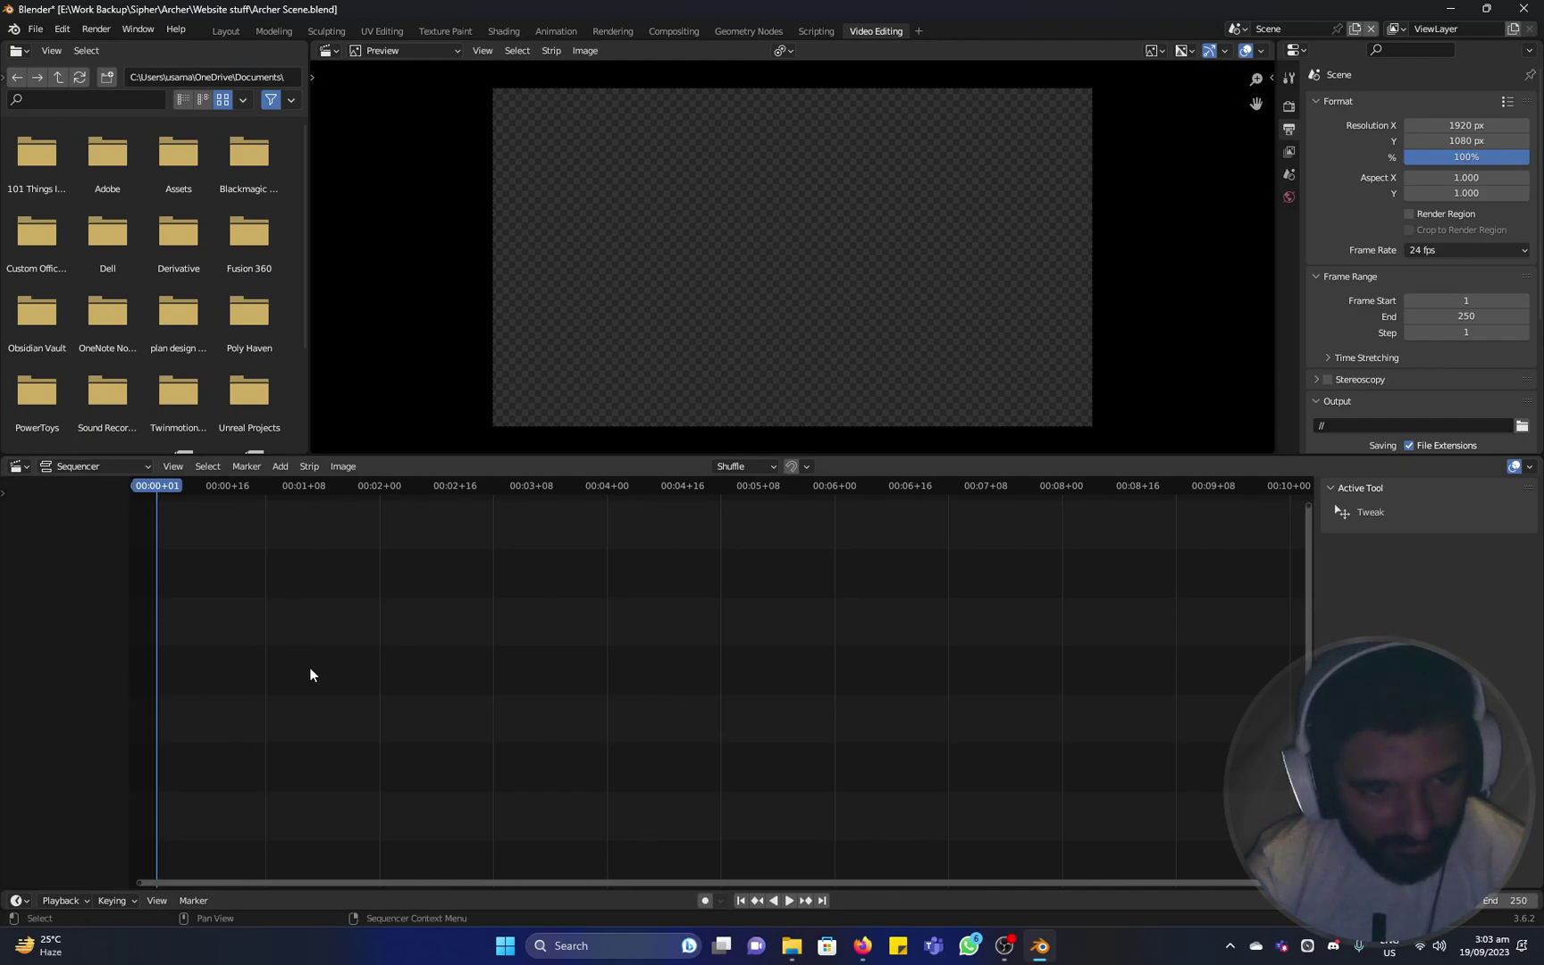
Add scene 1 as a 200-frame strip on Channel 1, preview it, and frame it with Home.
key("shift+a")
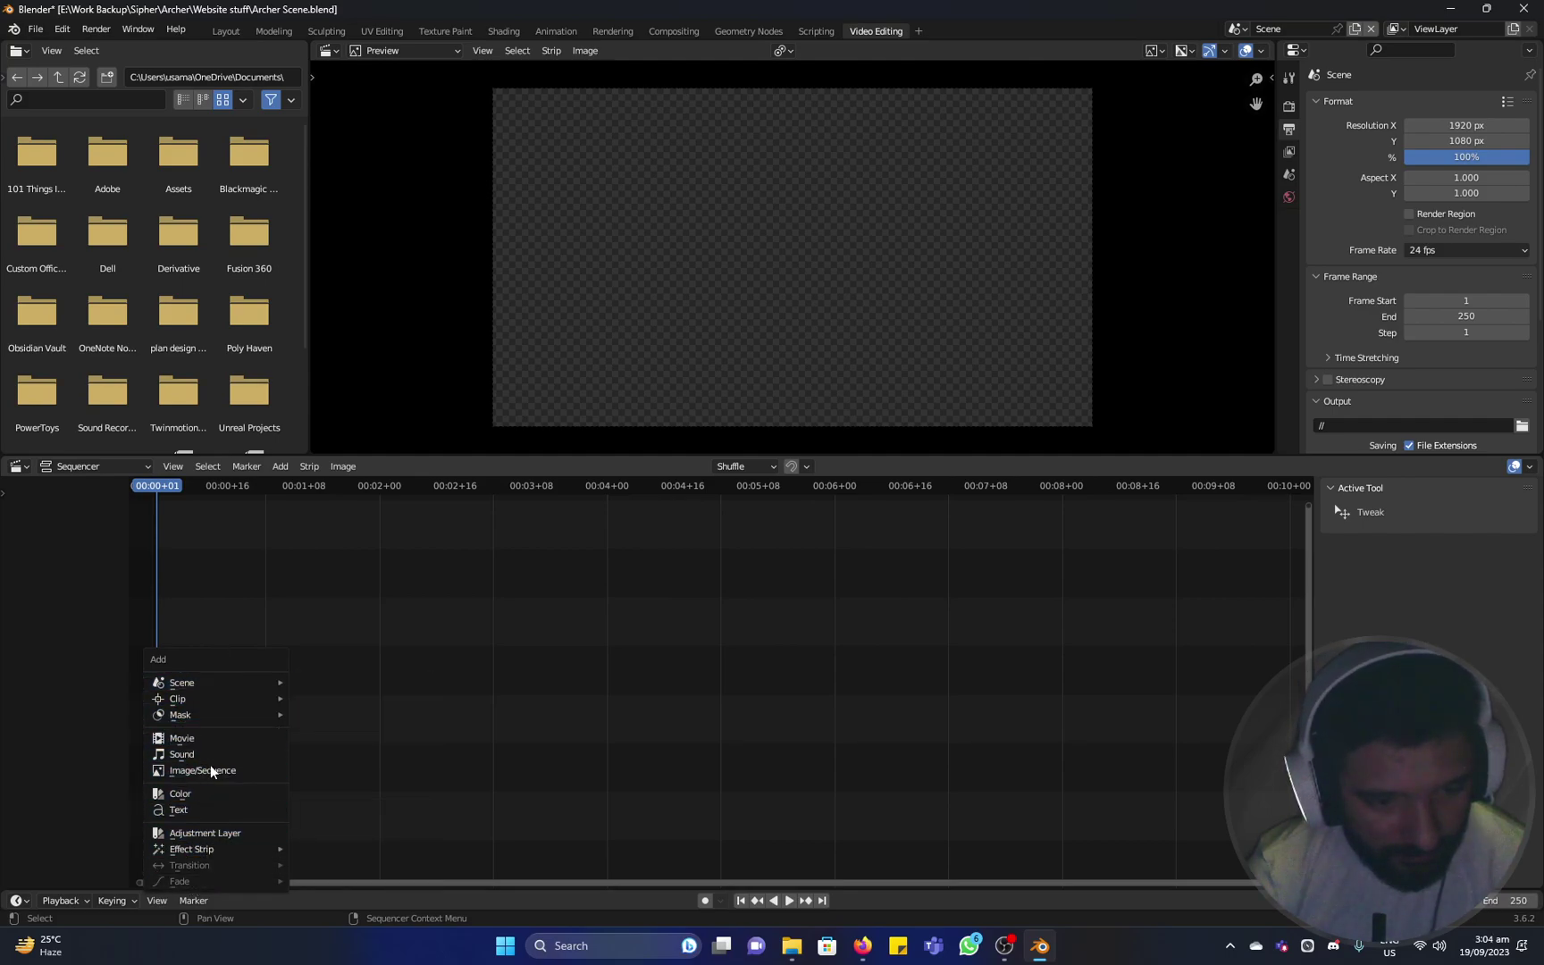
key("Escape")
key("shift+a")
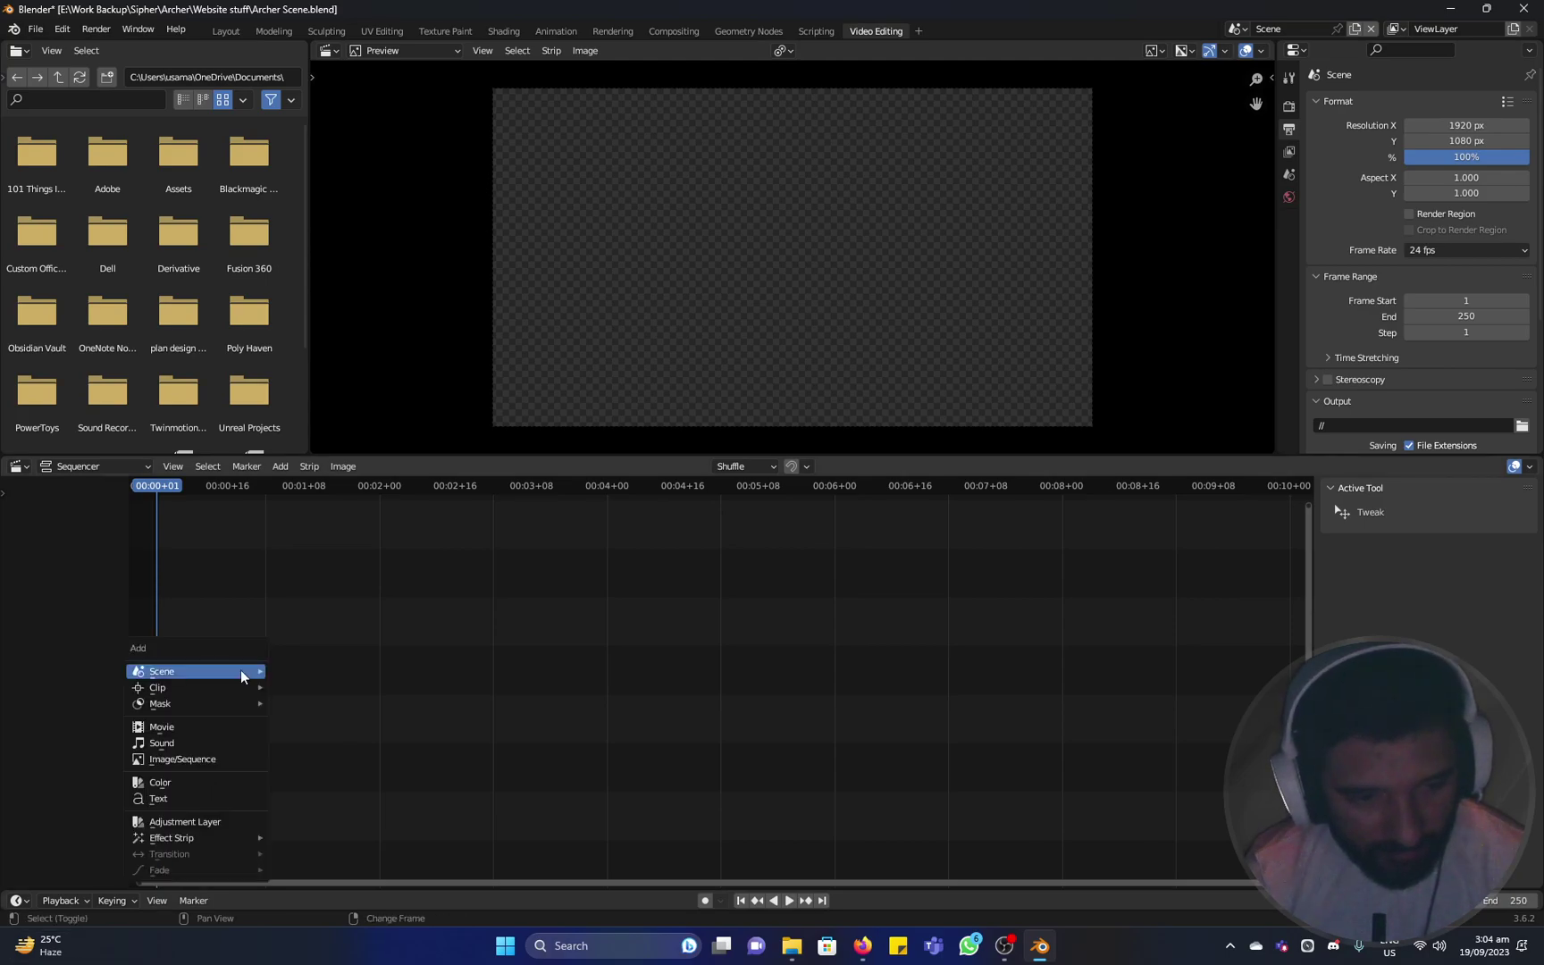
mouse_move(240, 669)
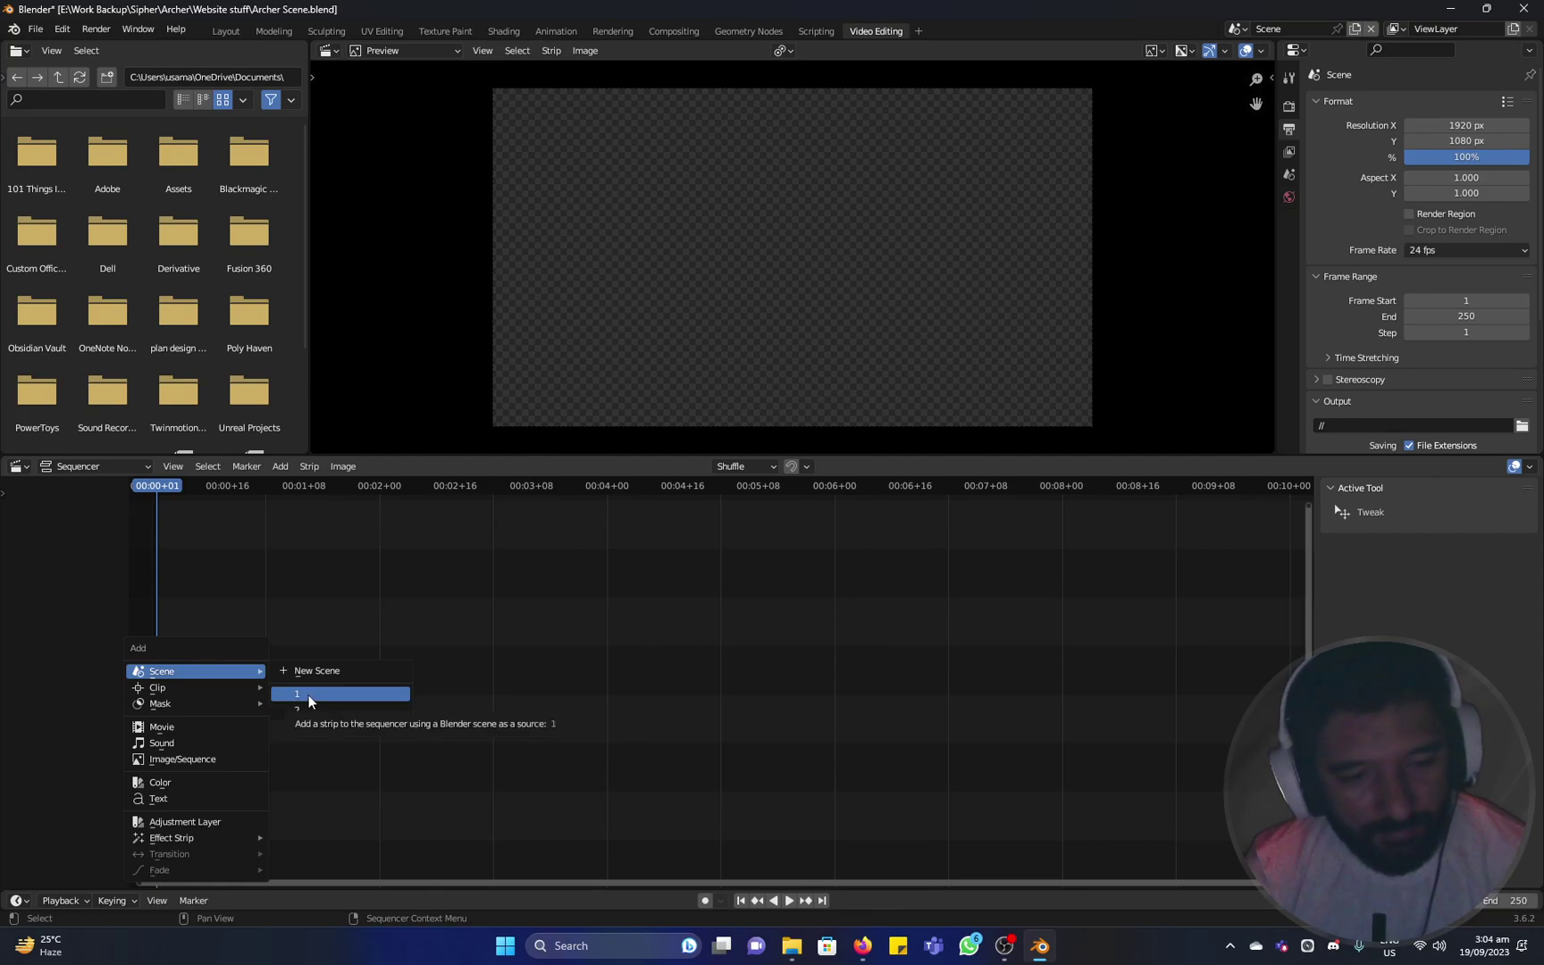
left_click(309, 695)
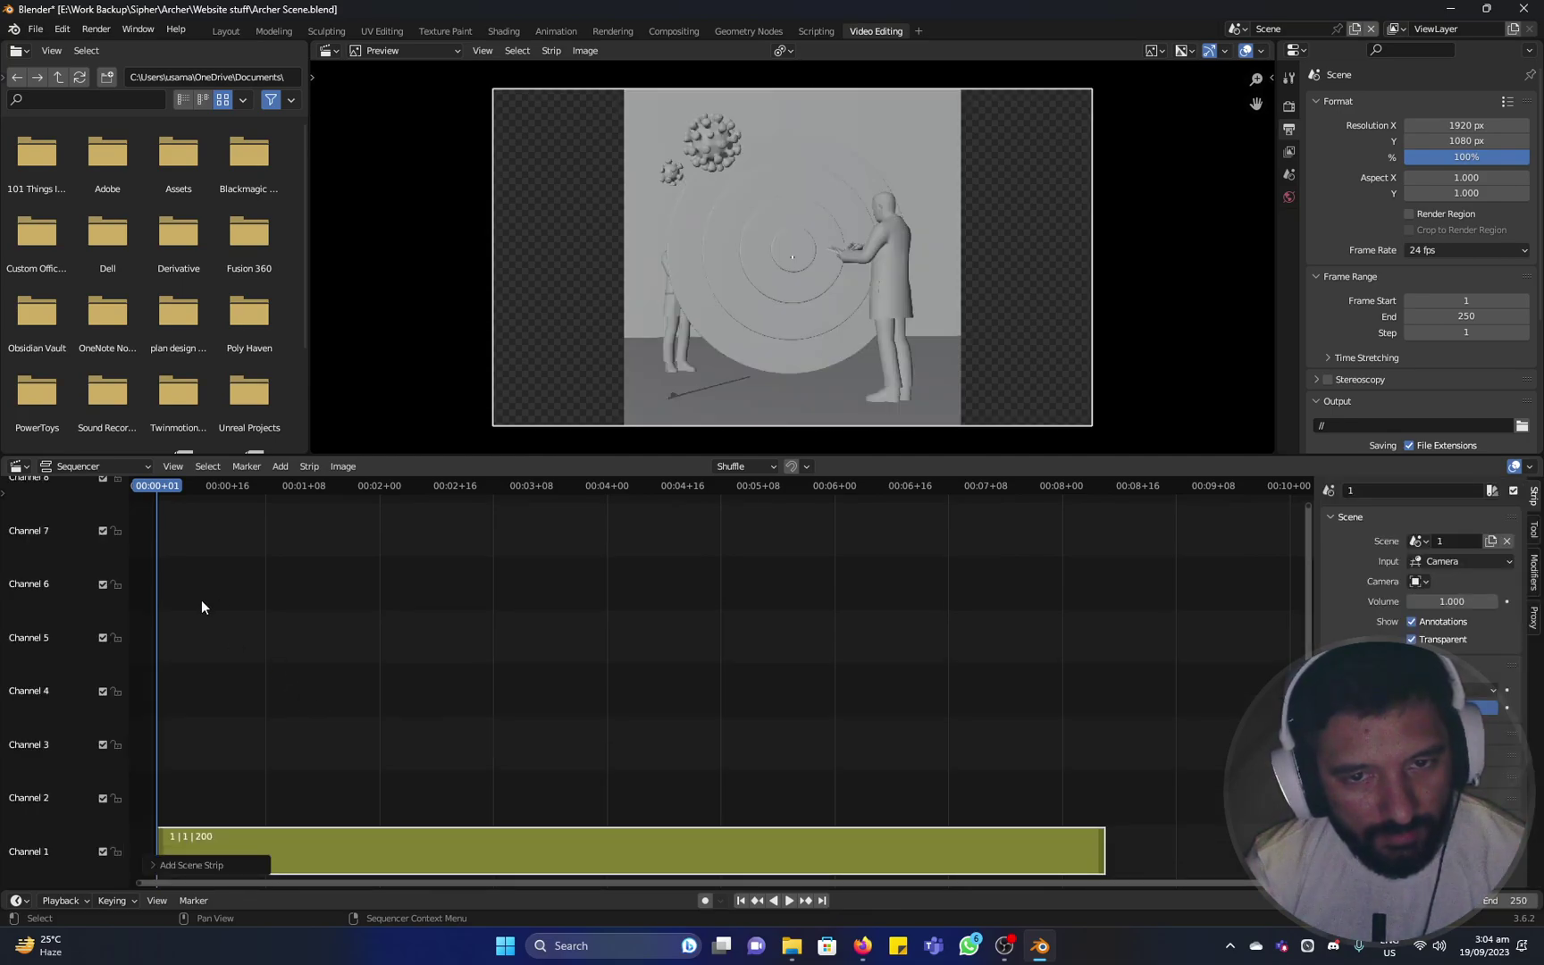
key("space")
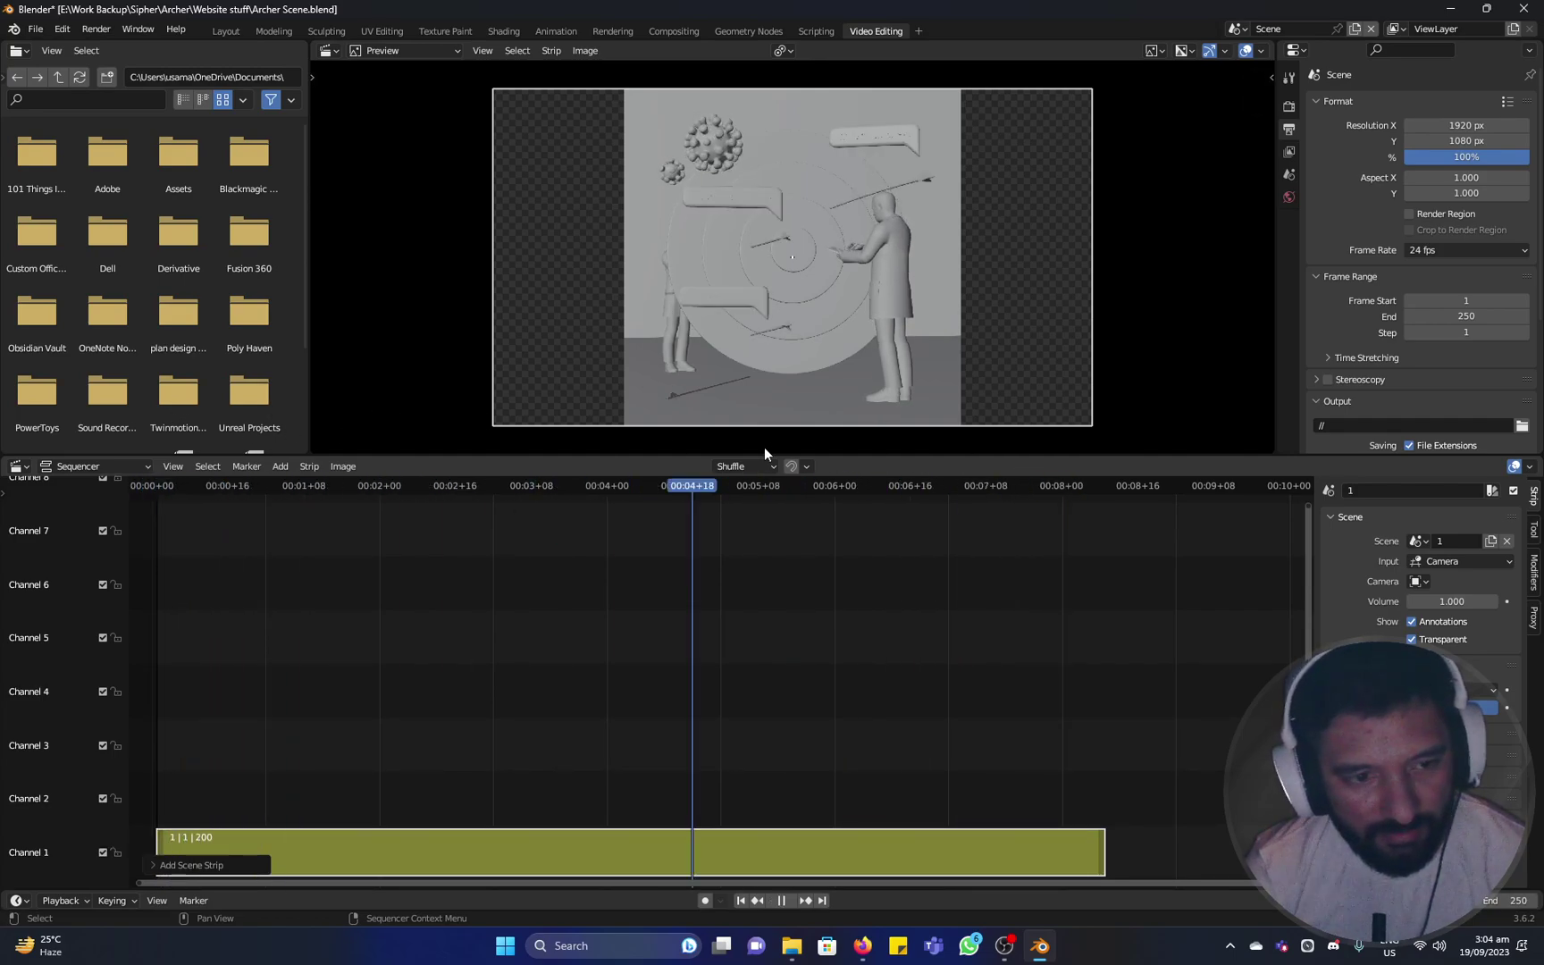
key("Escape")
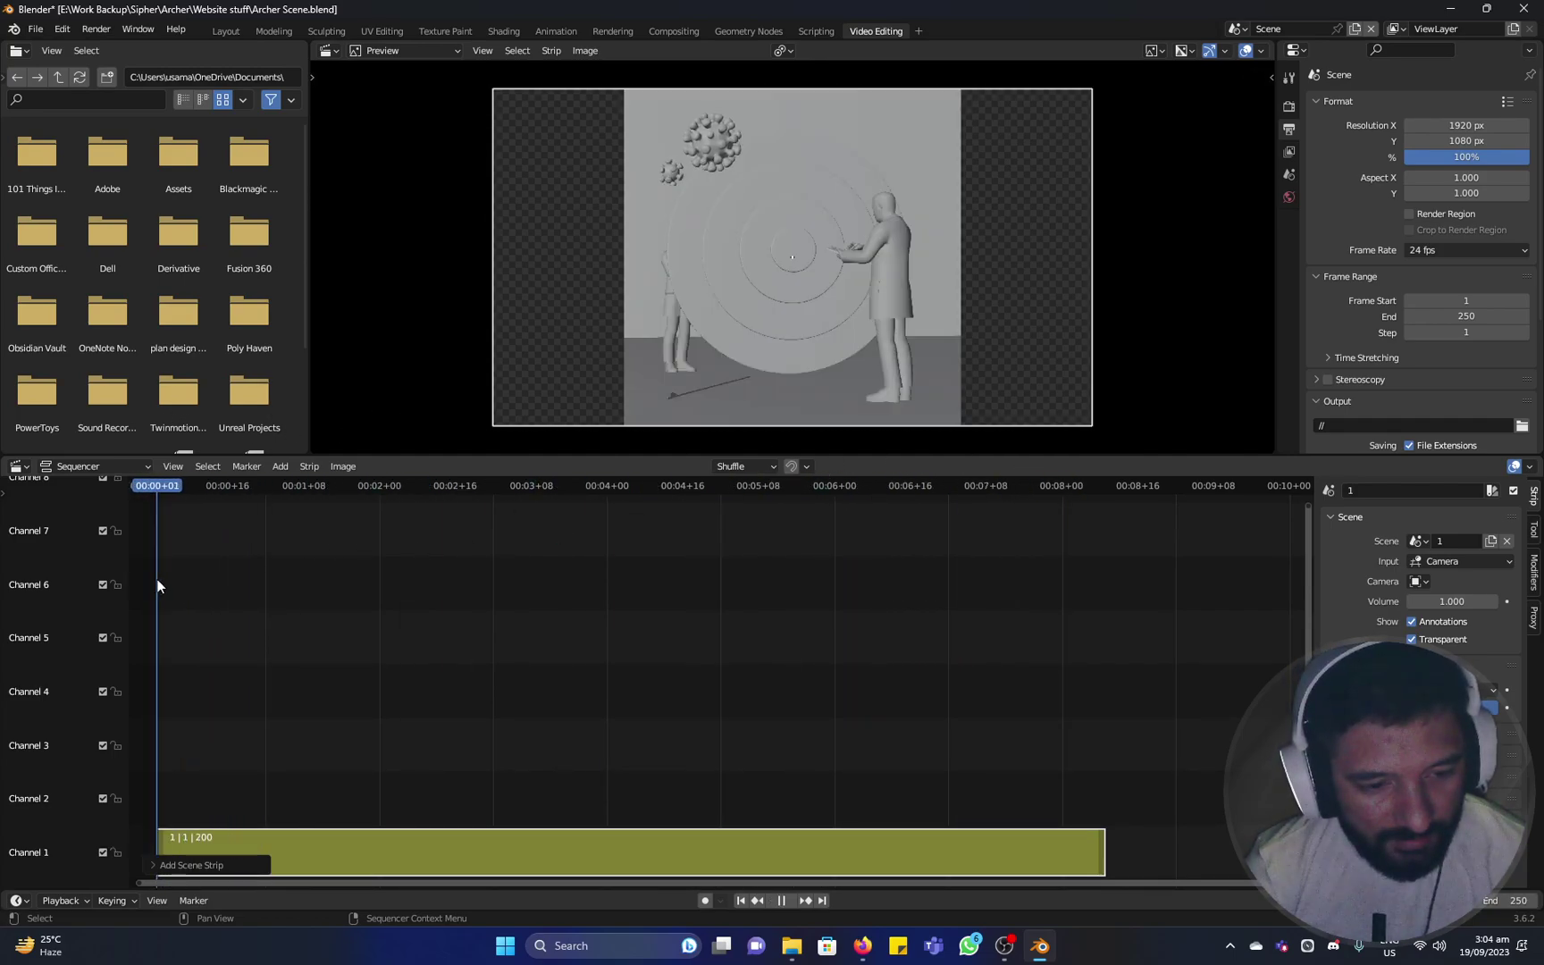
key("Home")
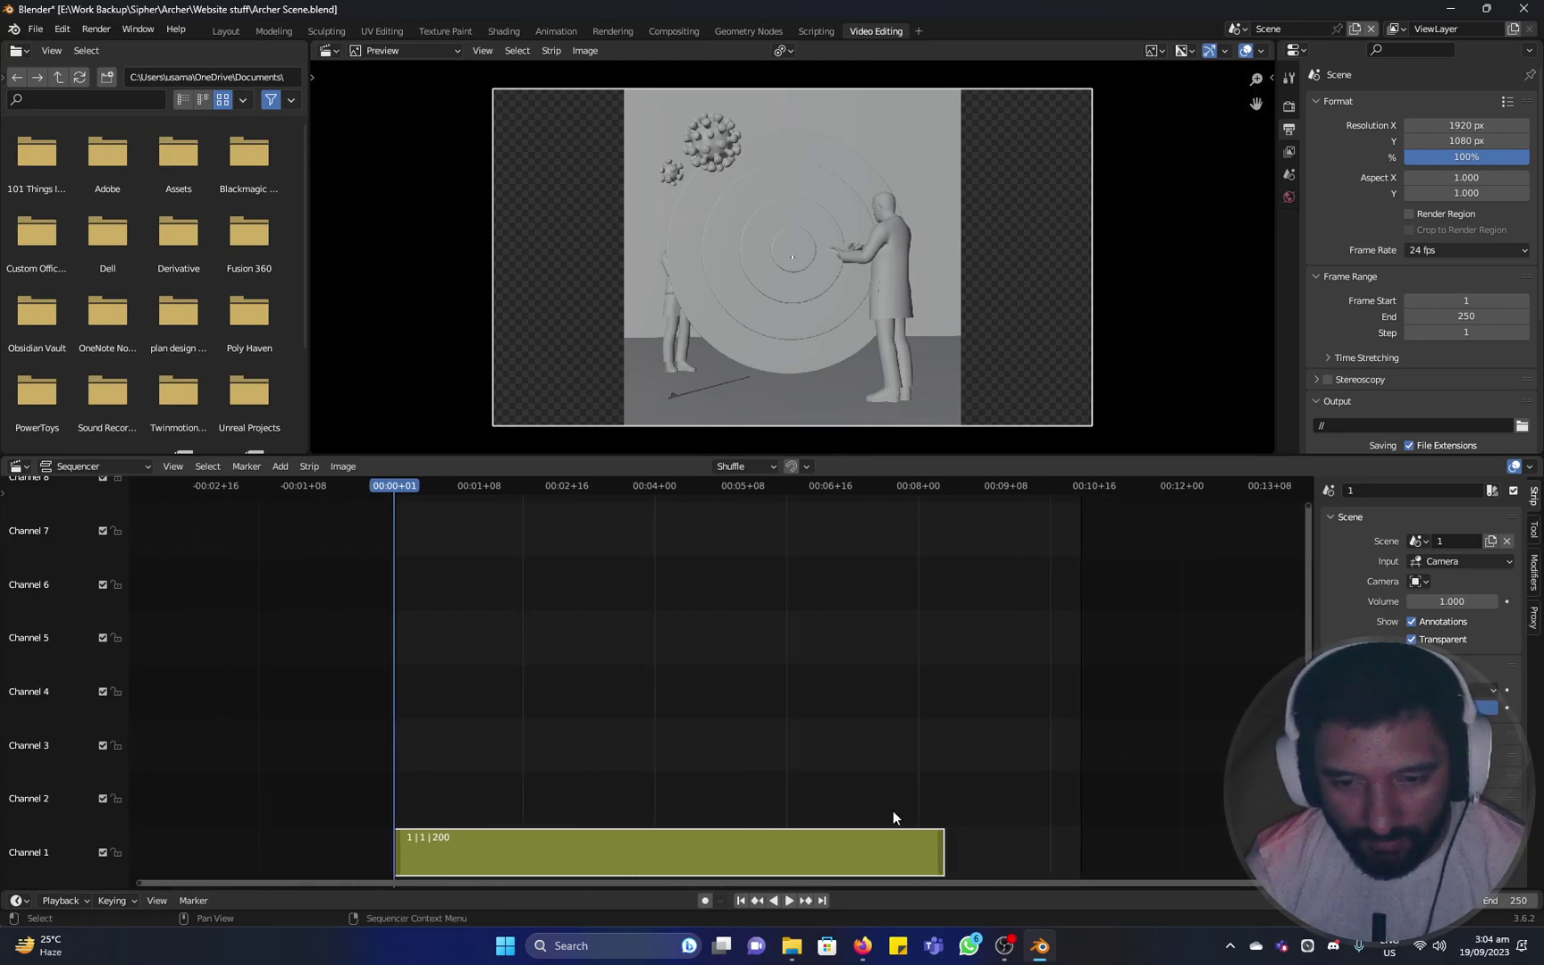
left_click(466, 780)
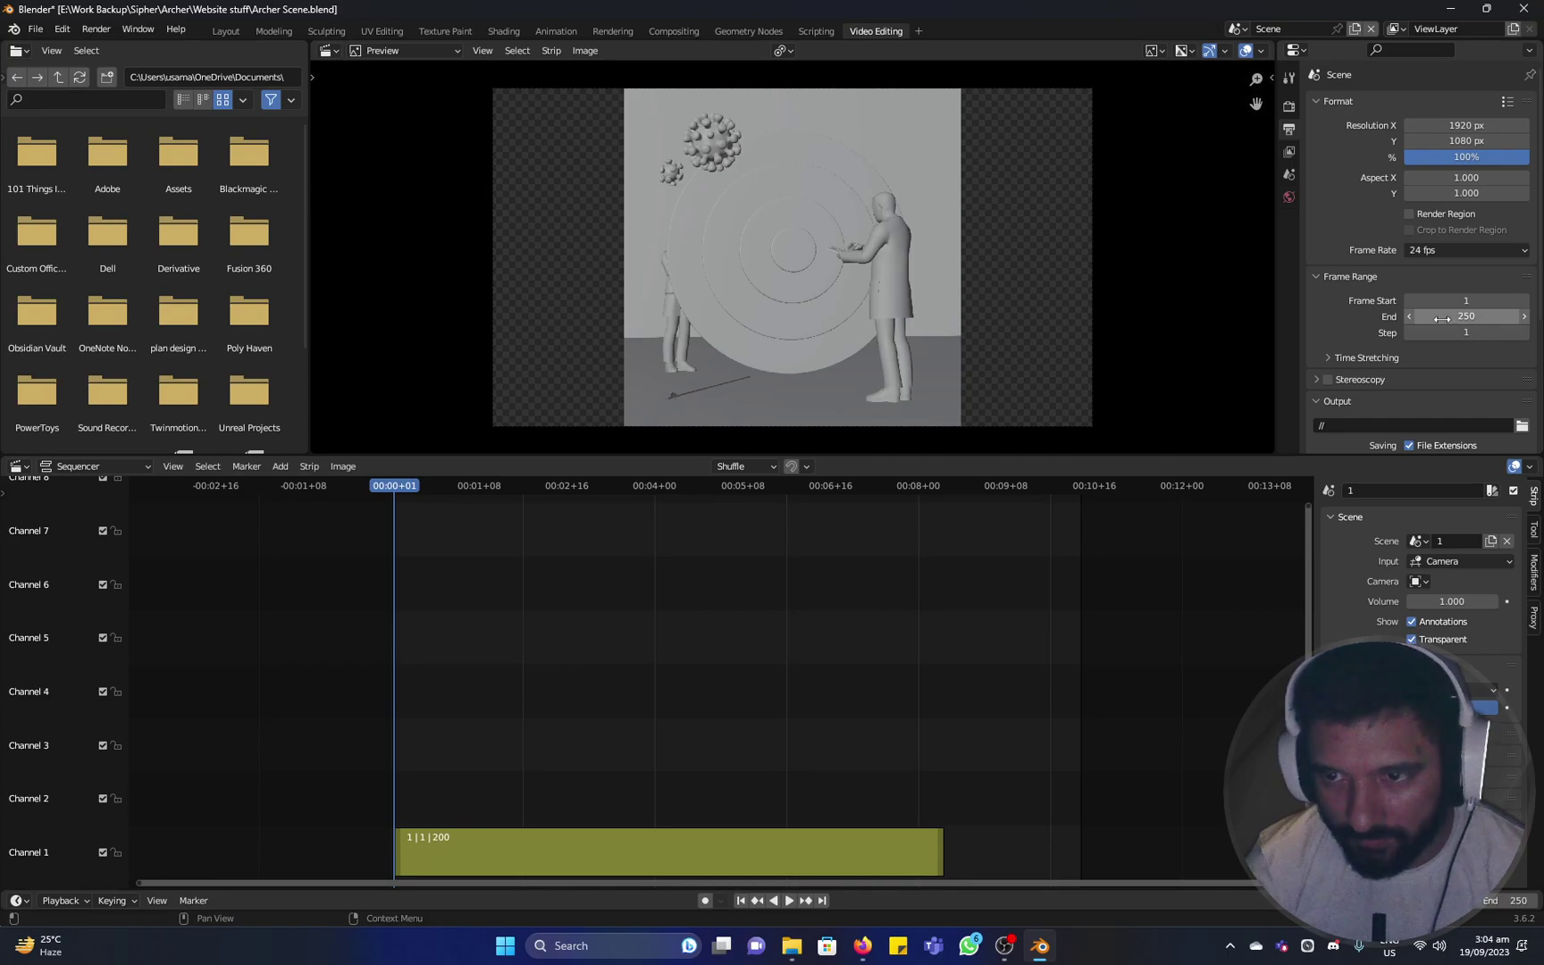
left_click_drag(859, 492, 452, 469)
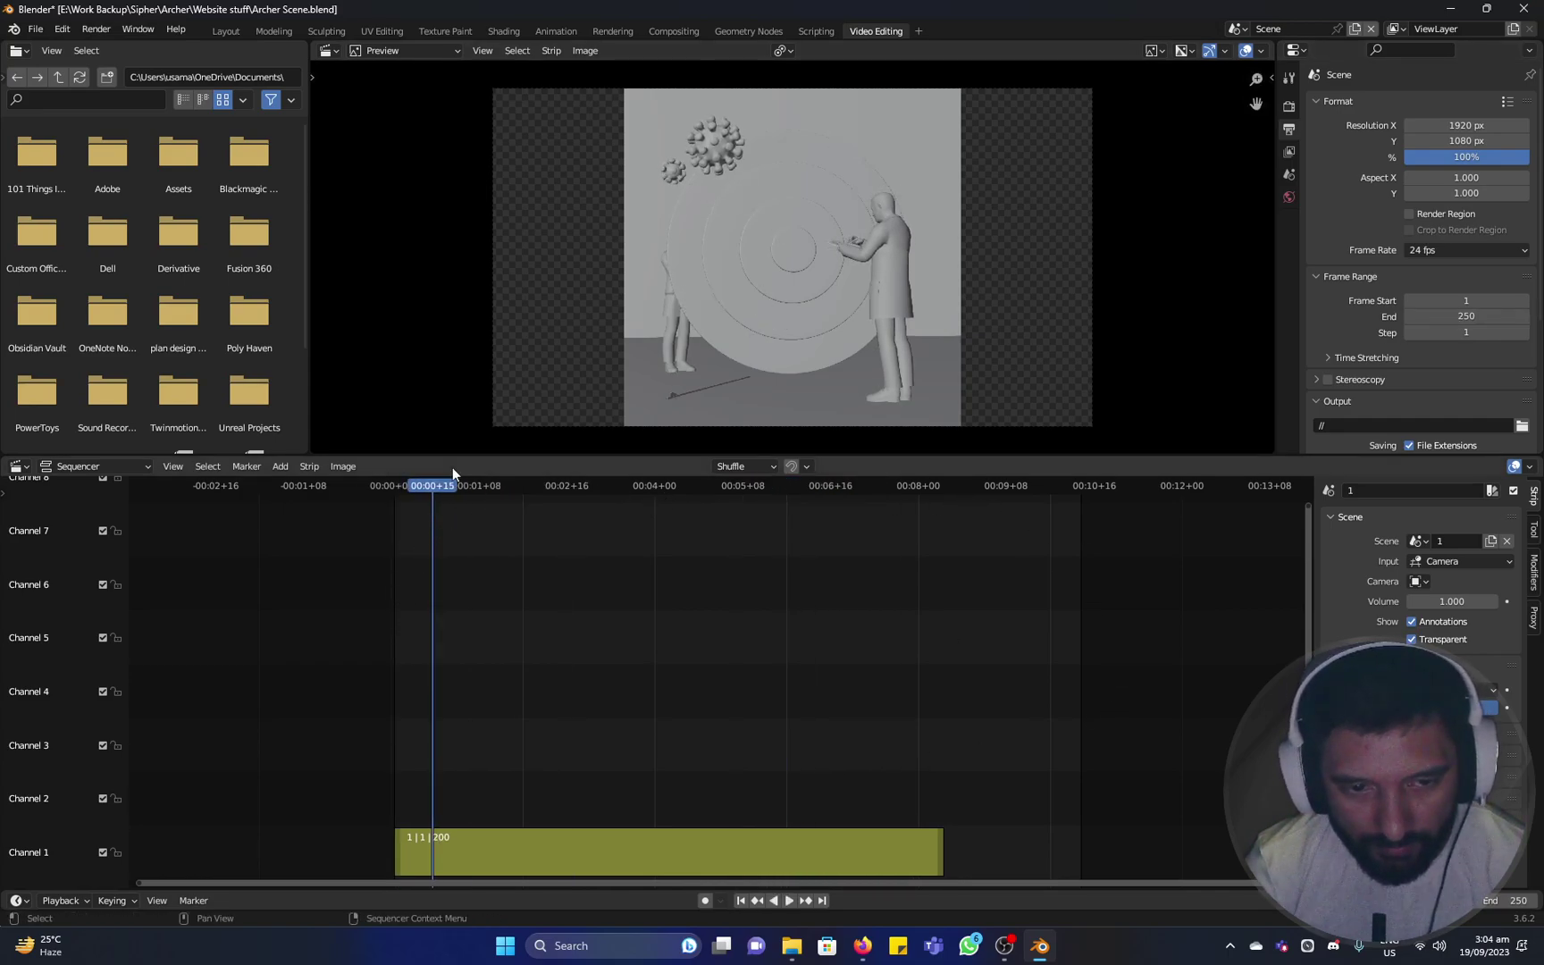
Add scene 2 as a new strip and preview the sequence's opening frames.
key("shift+a")
mouse_move(456, 642)
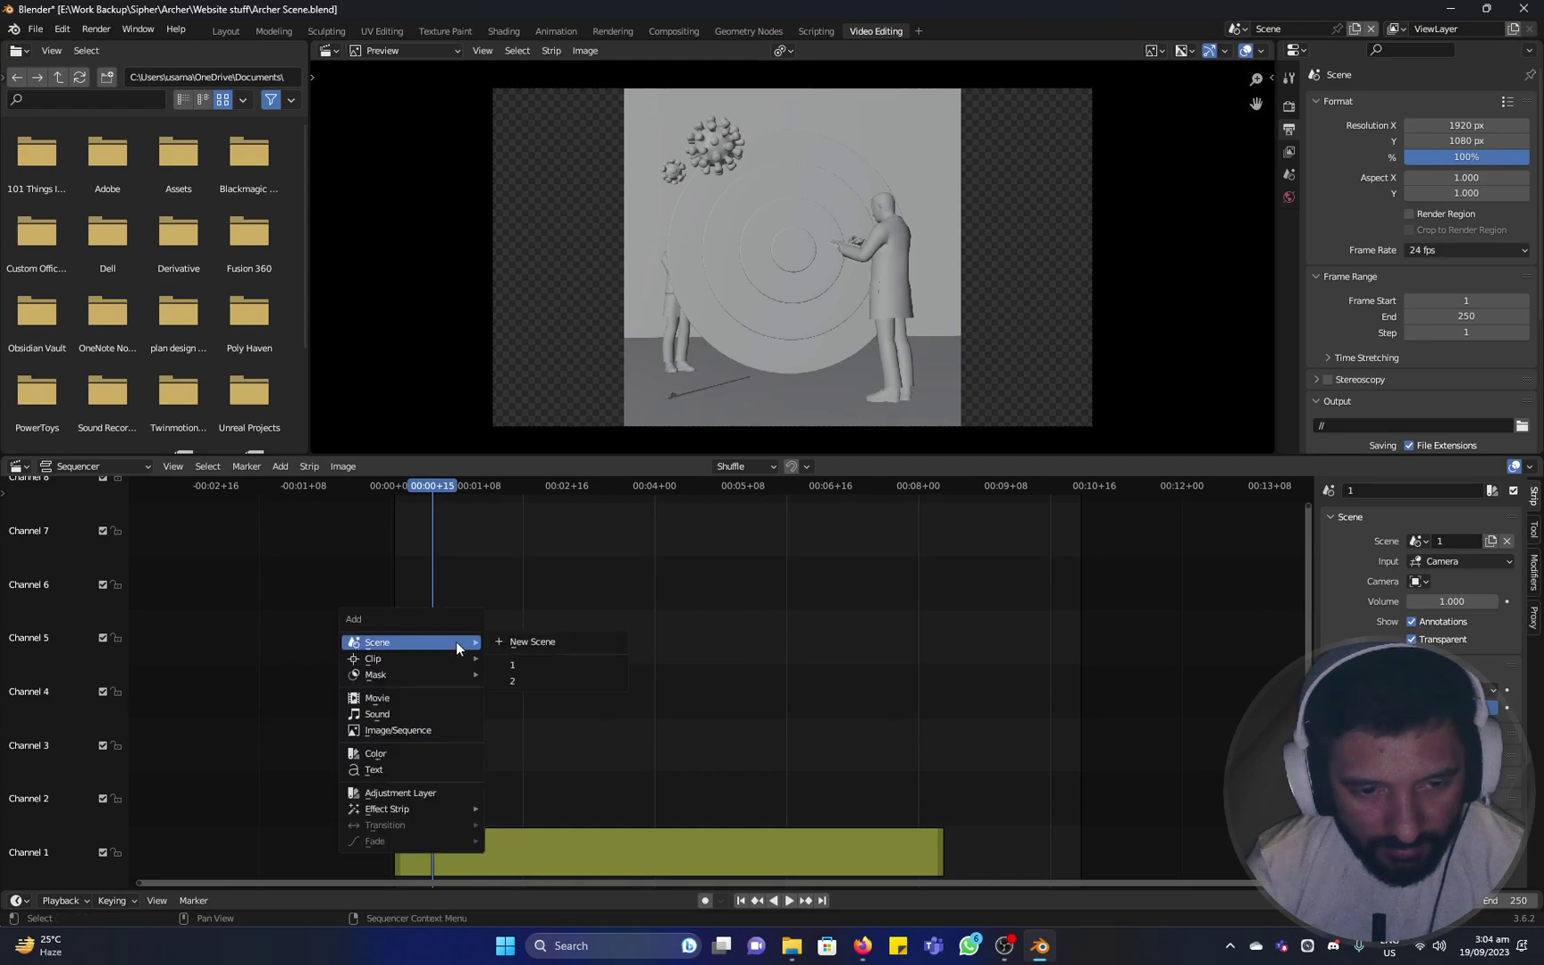
left_click(532, 679)
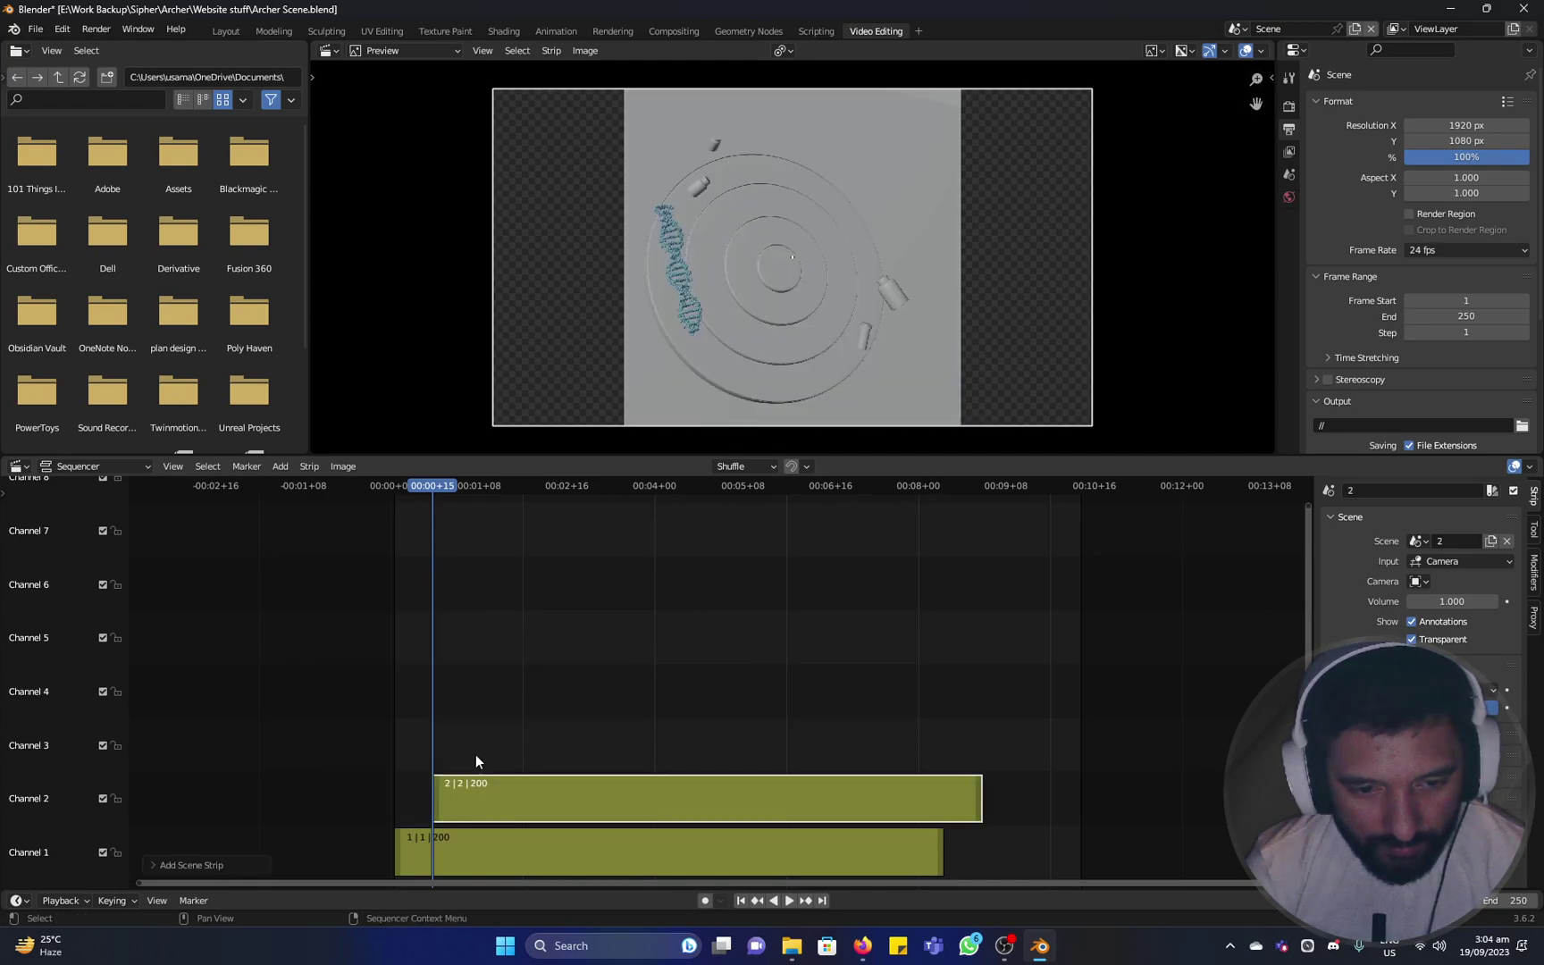
left_click(390, 781)
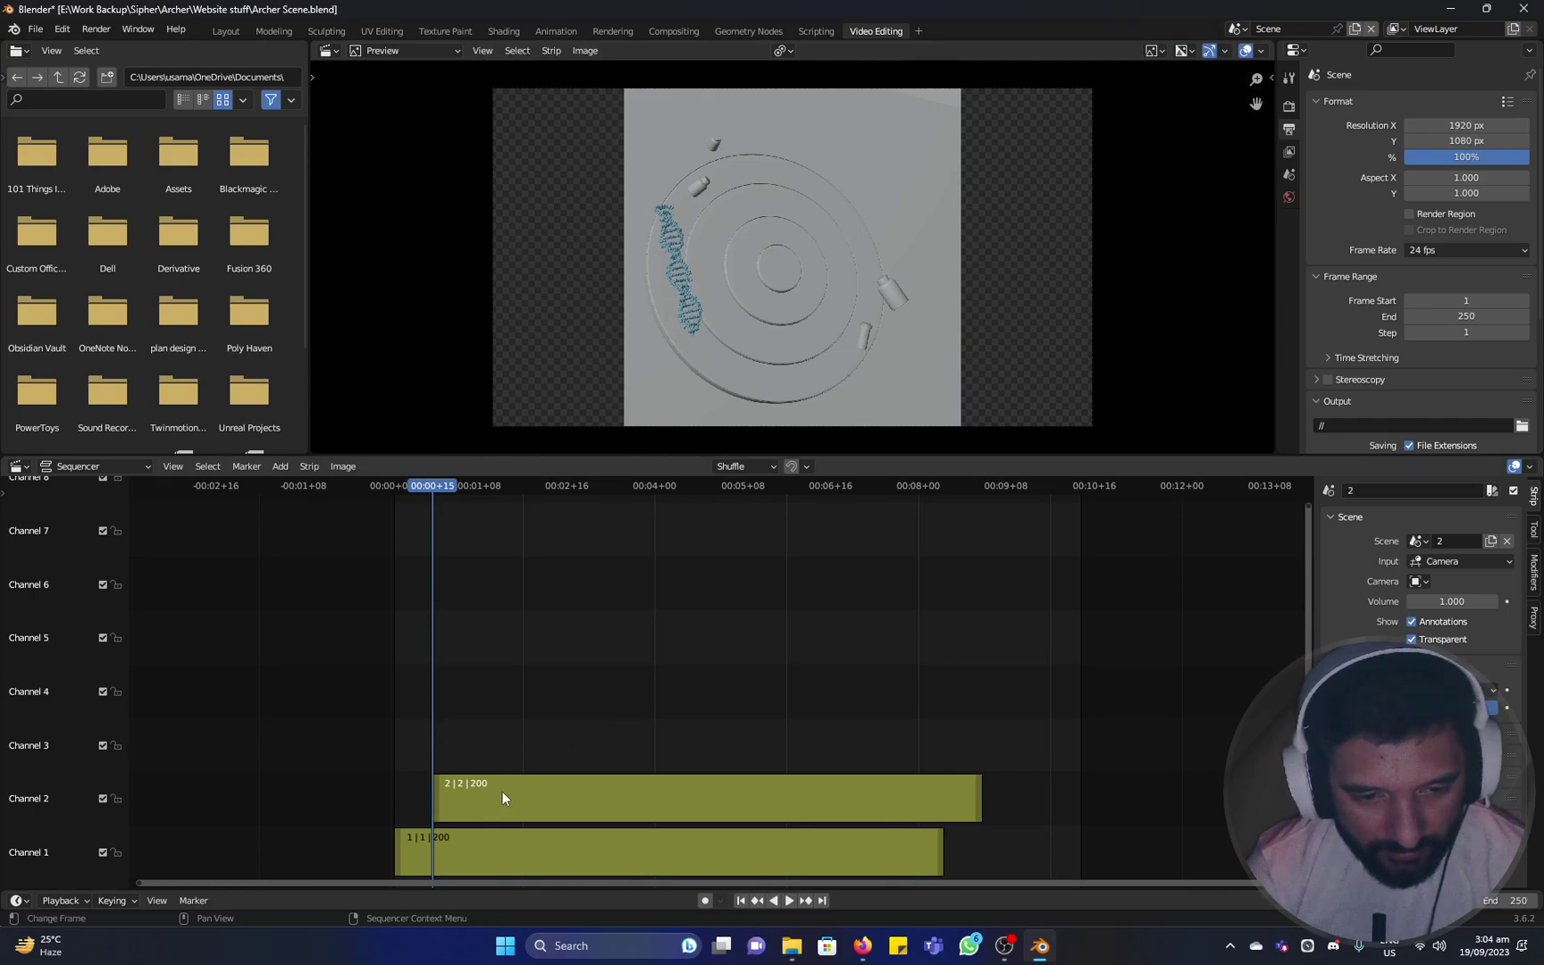
key("space")
left_click(426, 490)
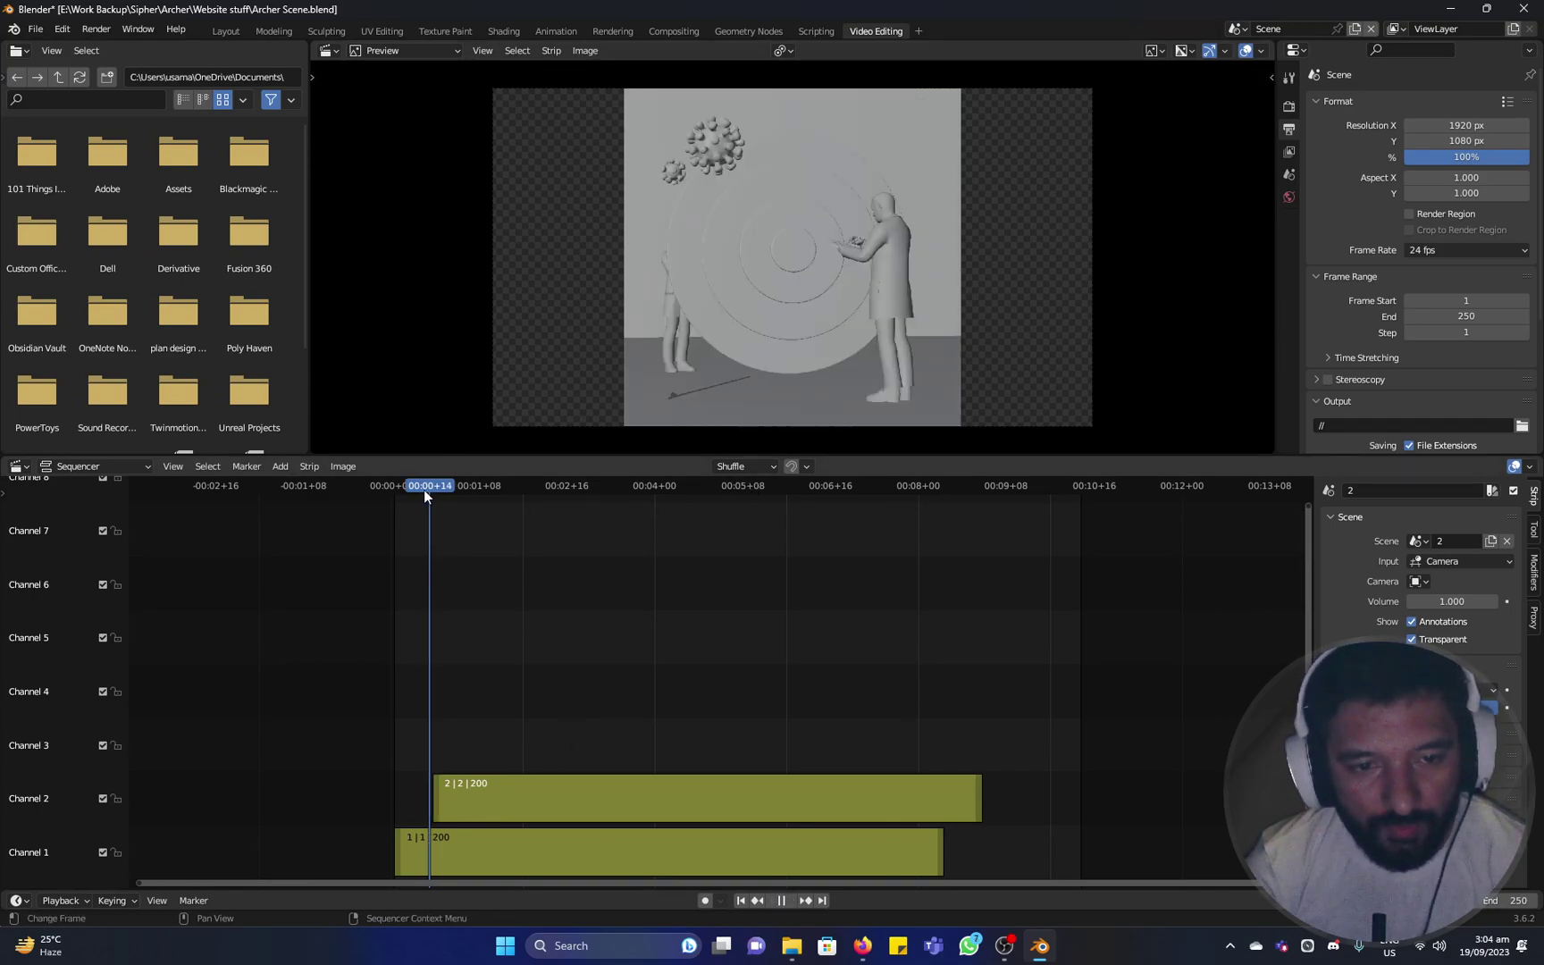
mouse_move(423, 490)
left_mouse_down()
mouse_move(402, 495)
mouse_move(469, 523)
mouse_move(418, 518)
left_mouse_up()
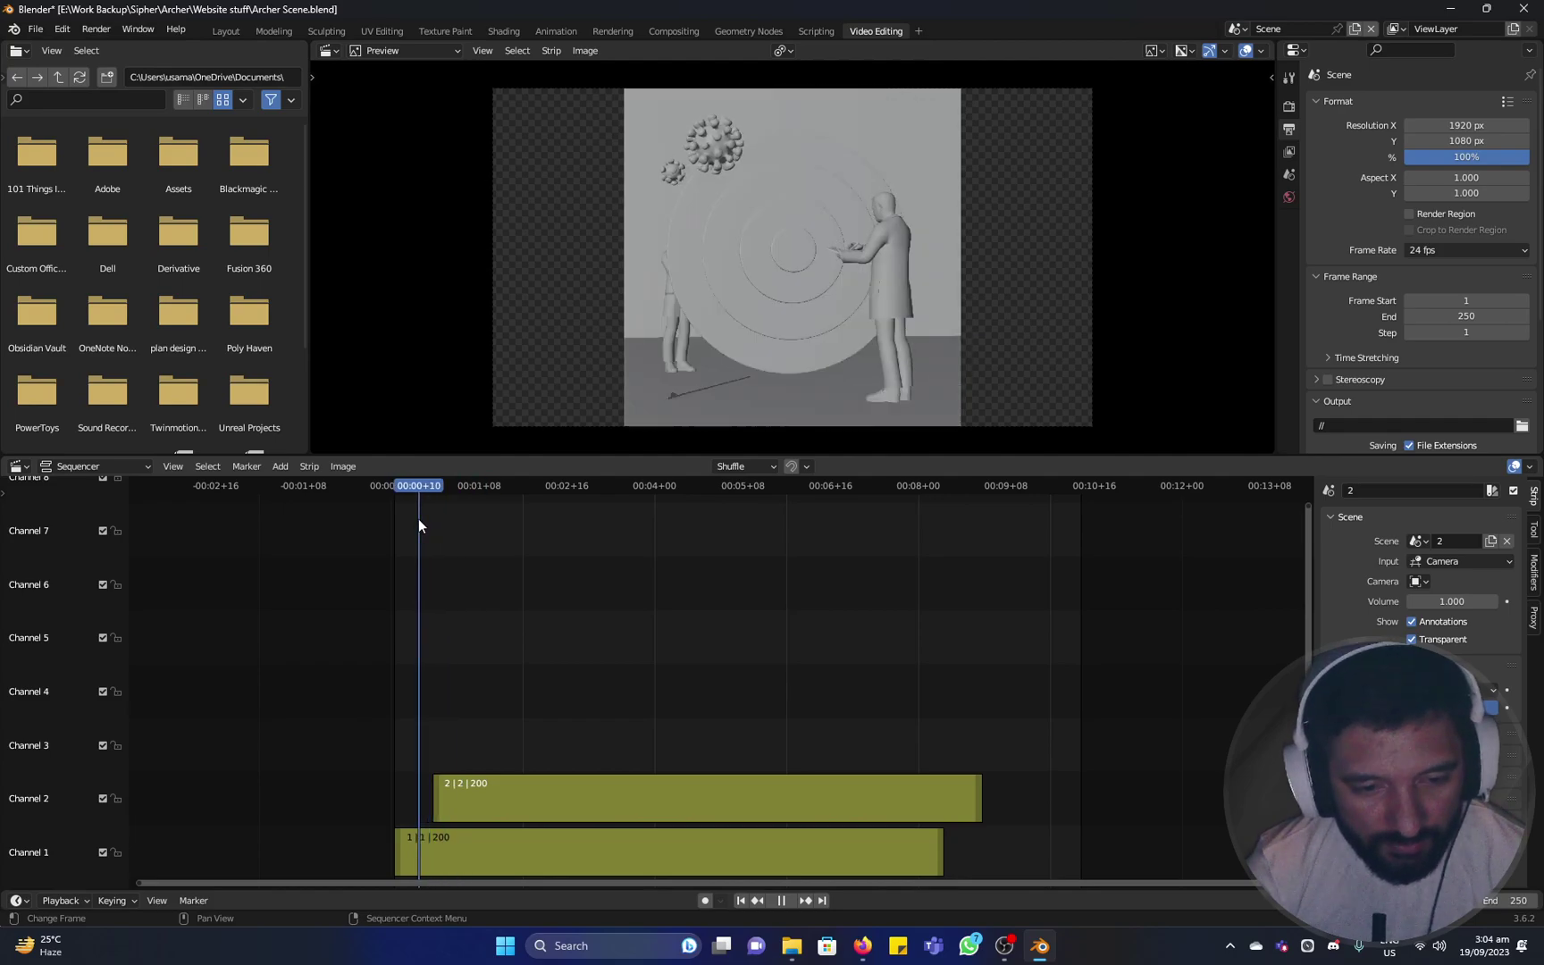
key("Escape")
Move the scene 2 strip onto Channel 1 starting at frame 201, right after scene 1.
left_click_drag(467, 781, 572, 790)
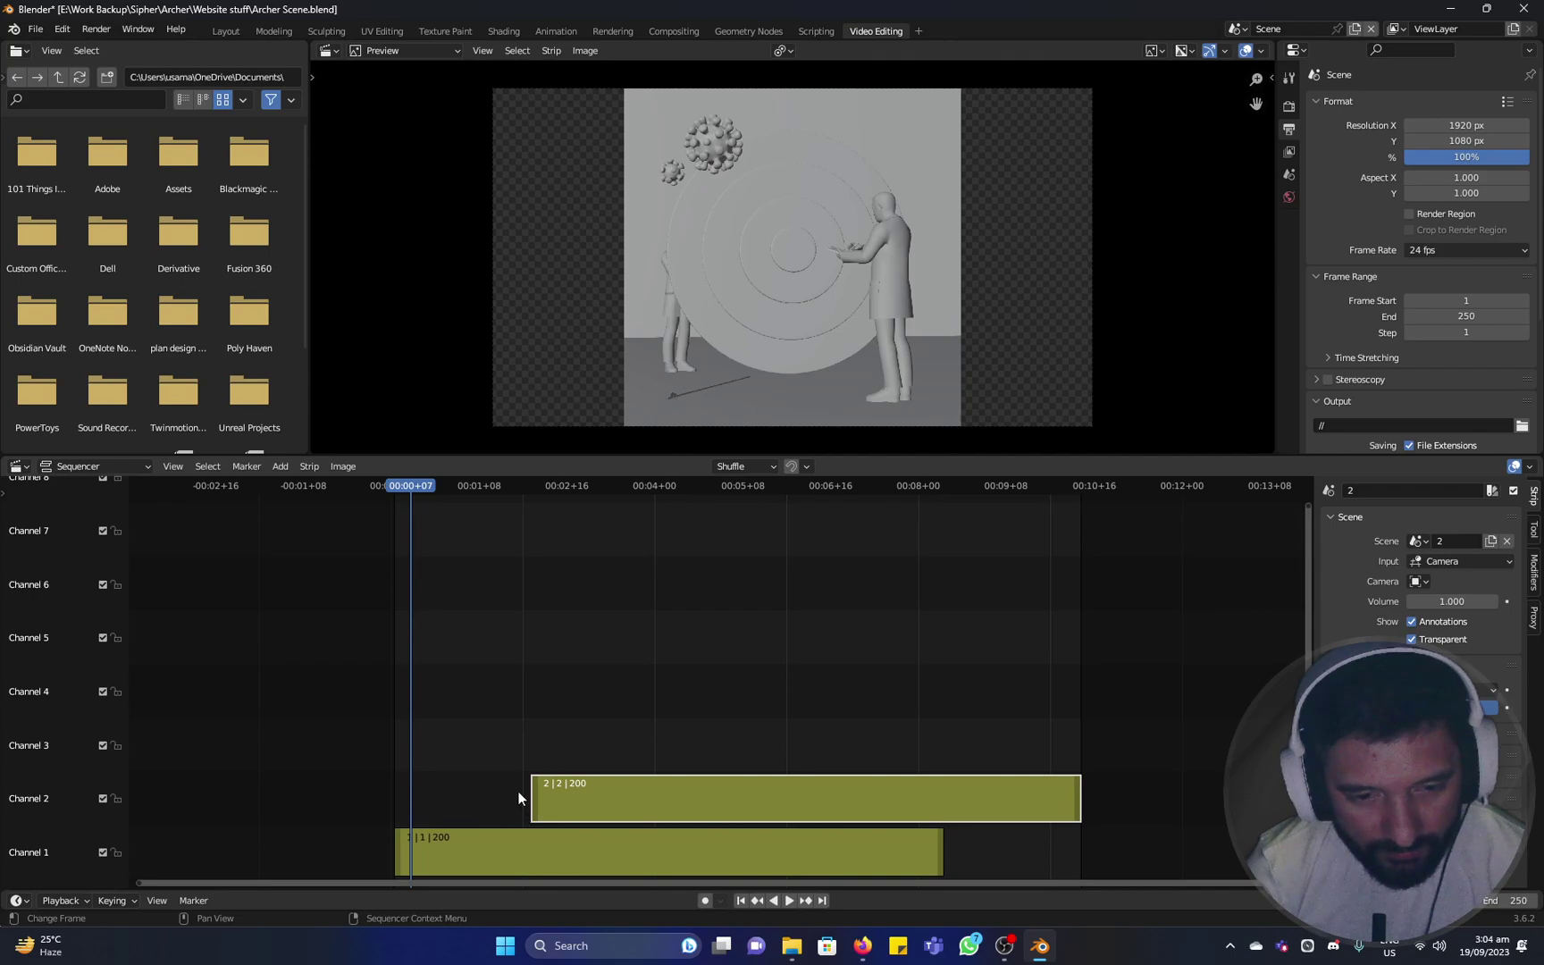
left_click(1078, 801)
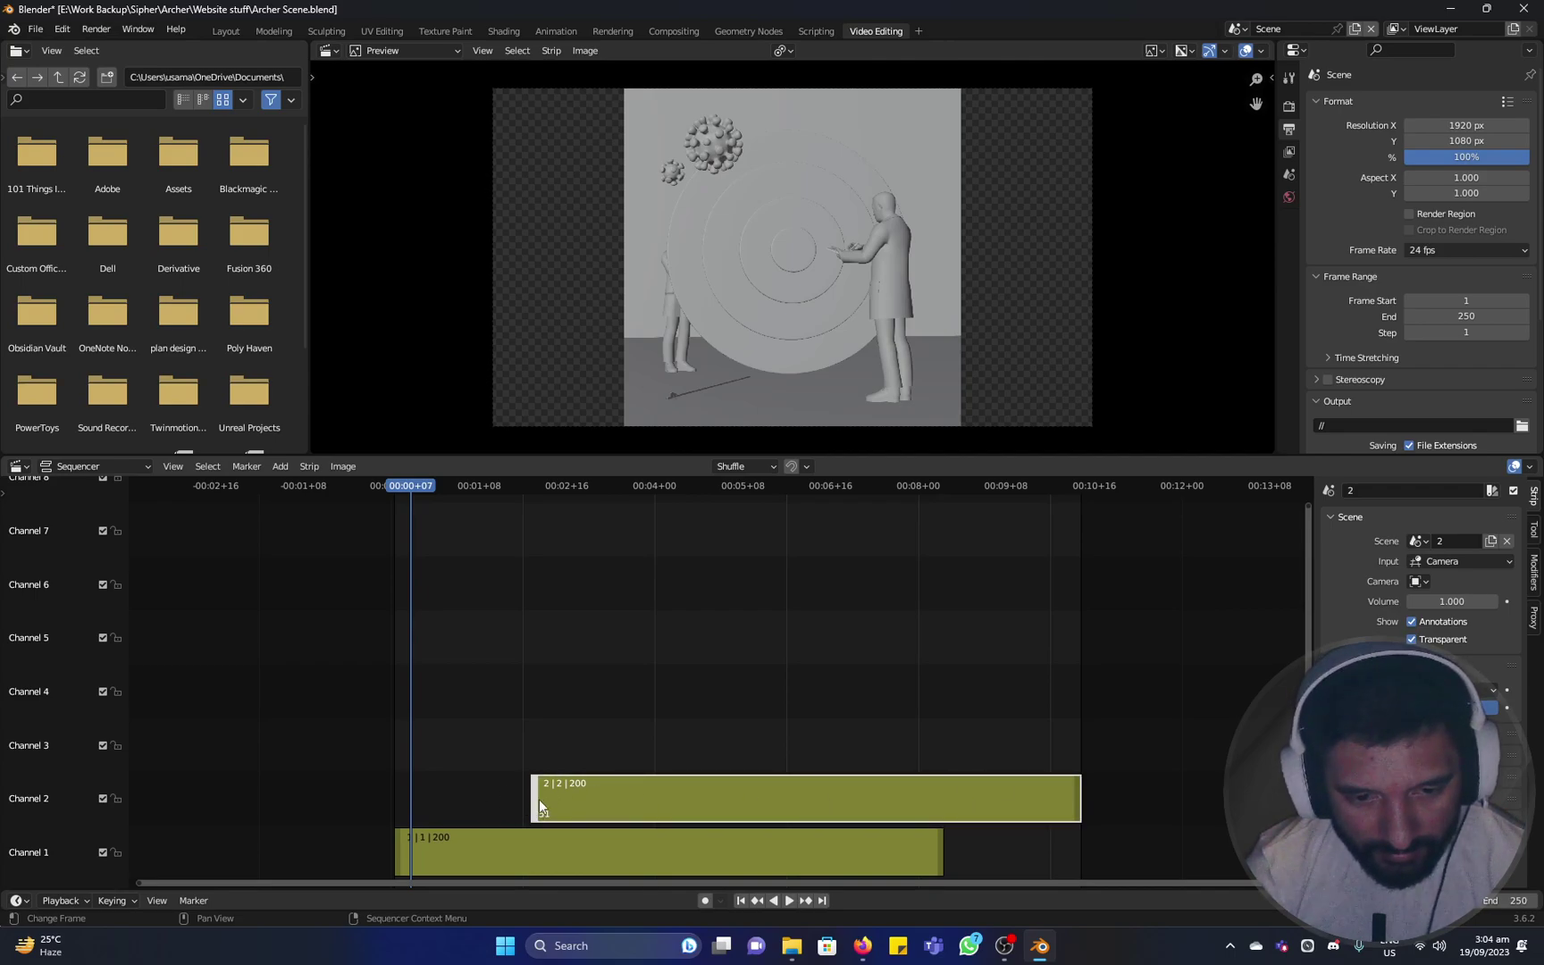
left_click_drag(538, 798, 582, 769)
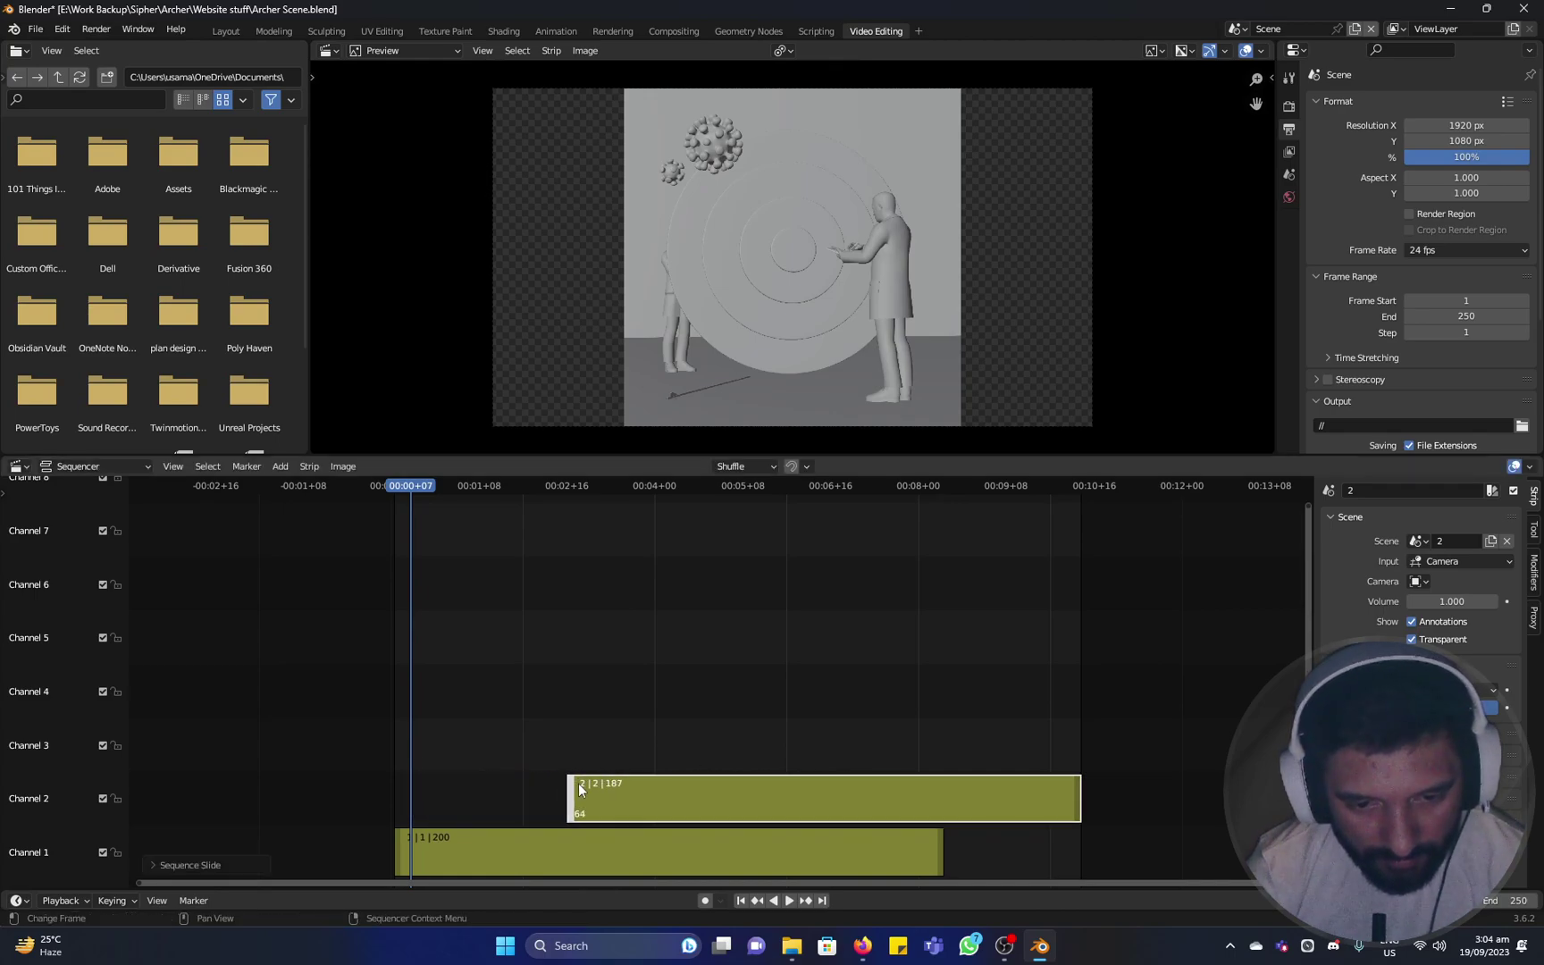
key("ctrl+z")
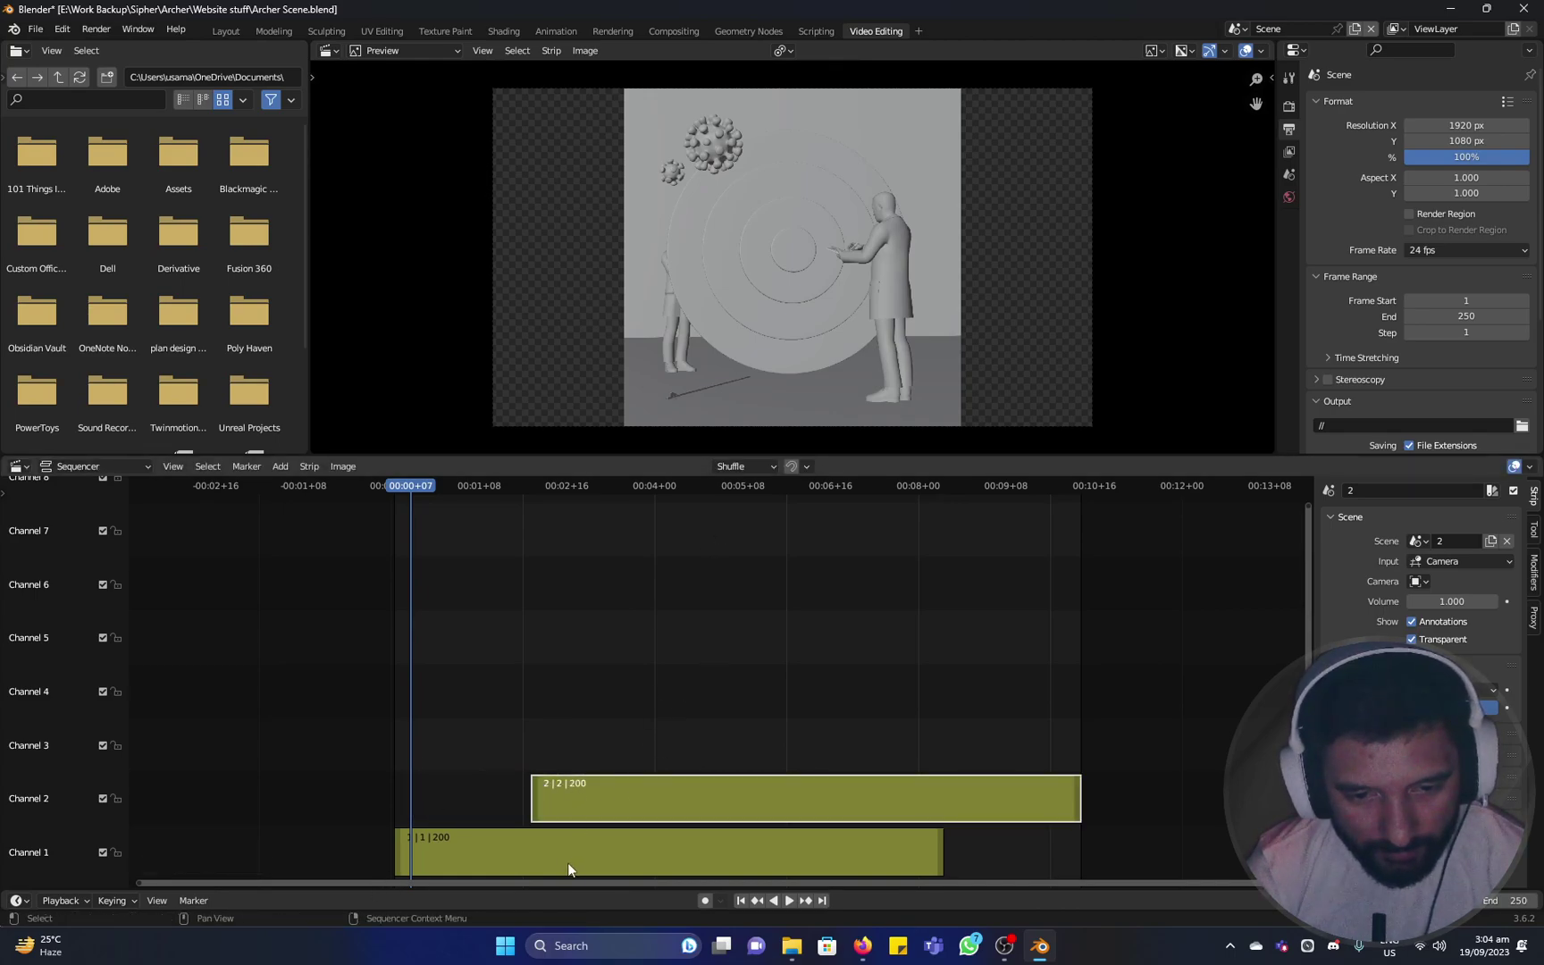
left_click_drag(580, 787, 991, 874)
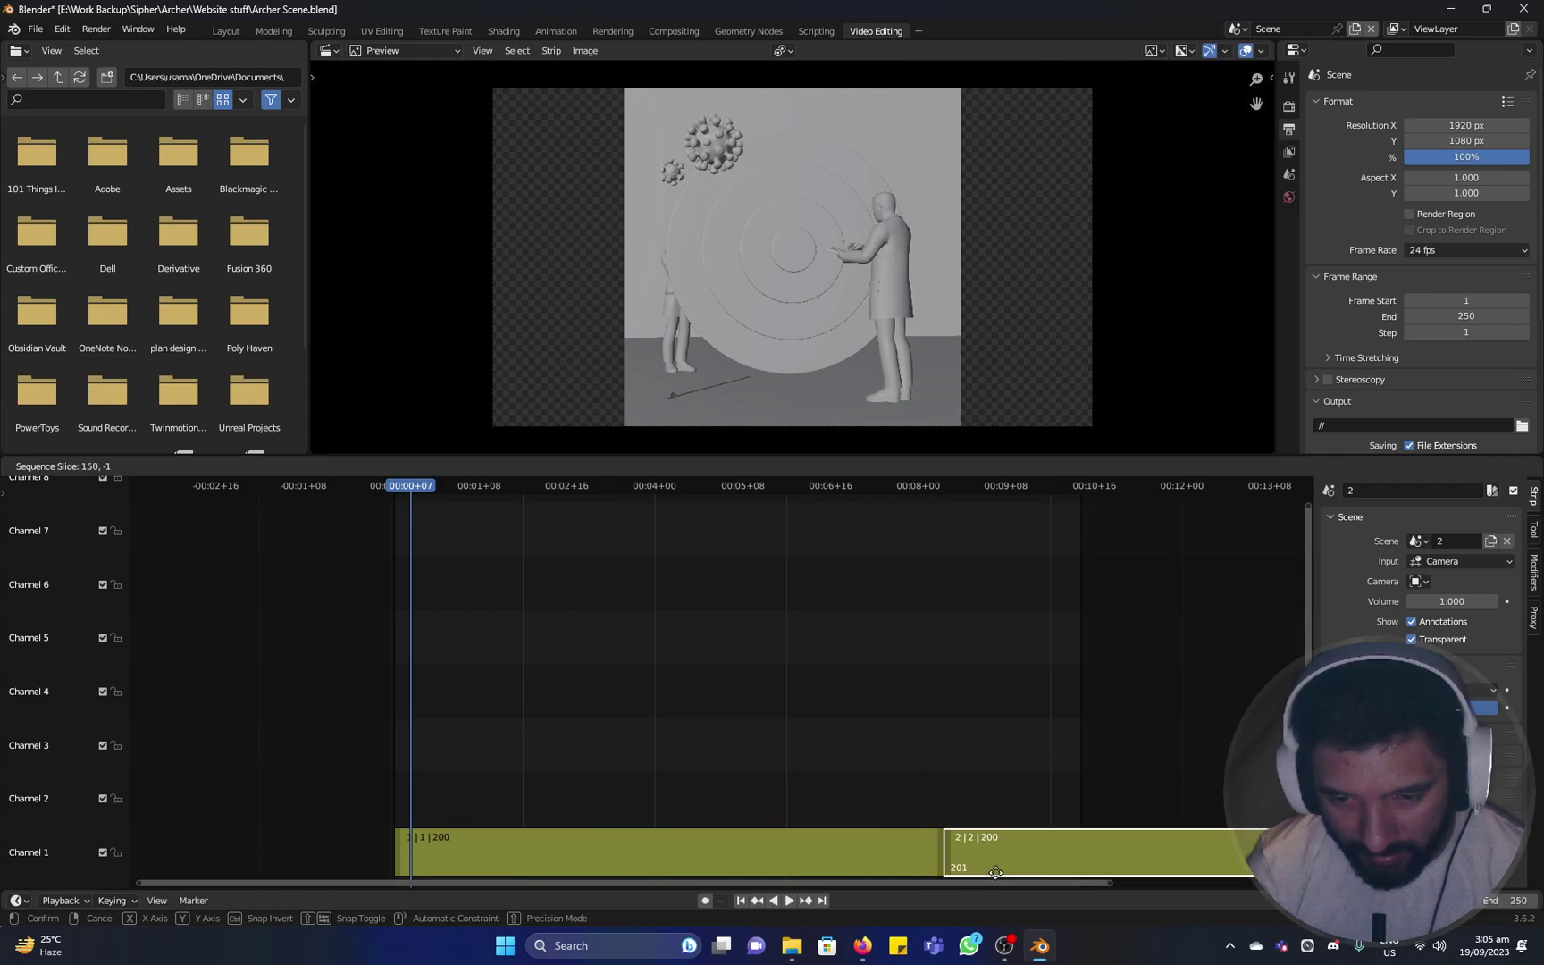
Scrub through both strips and change the scene's End frame from 250 to 400.
left_click(654, 737)
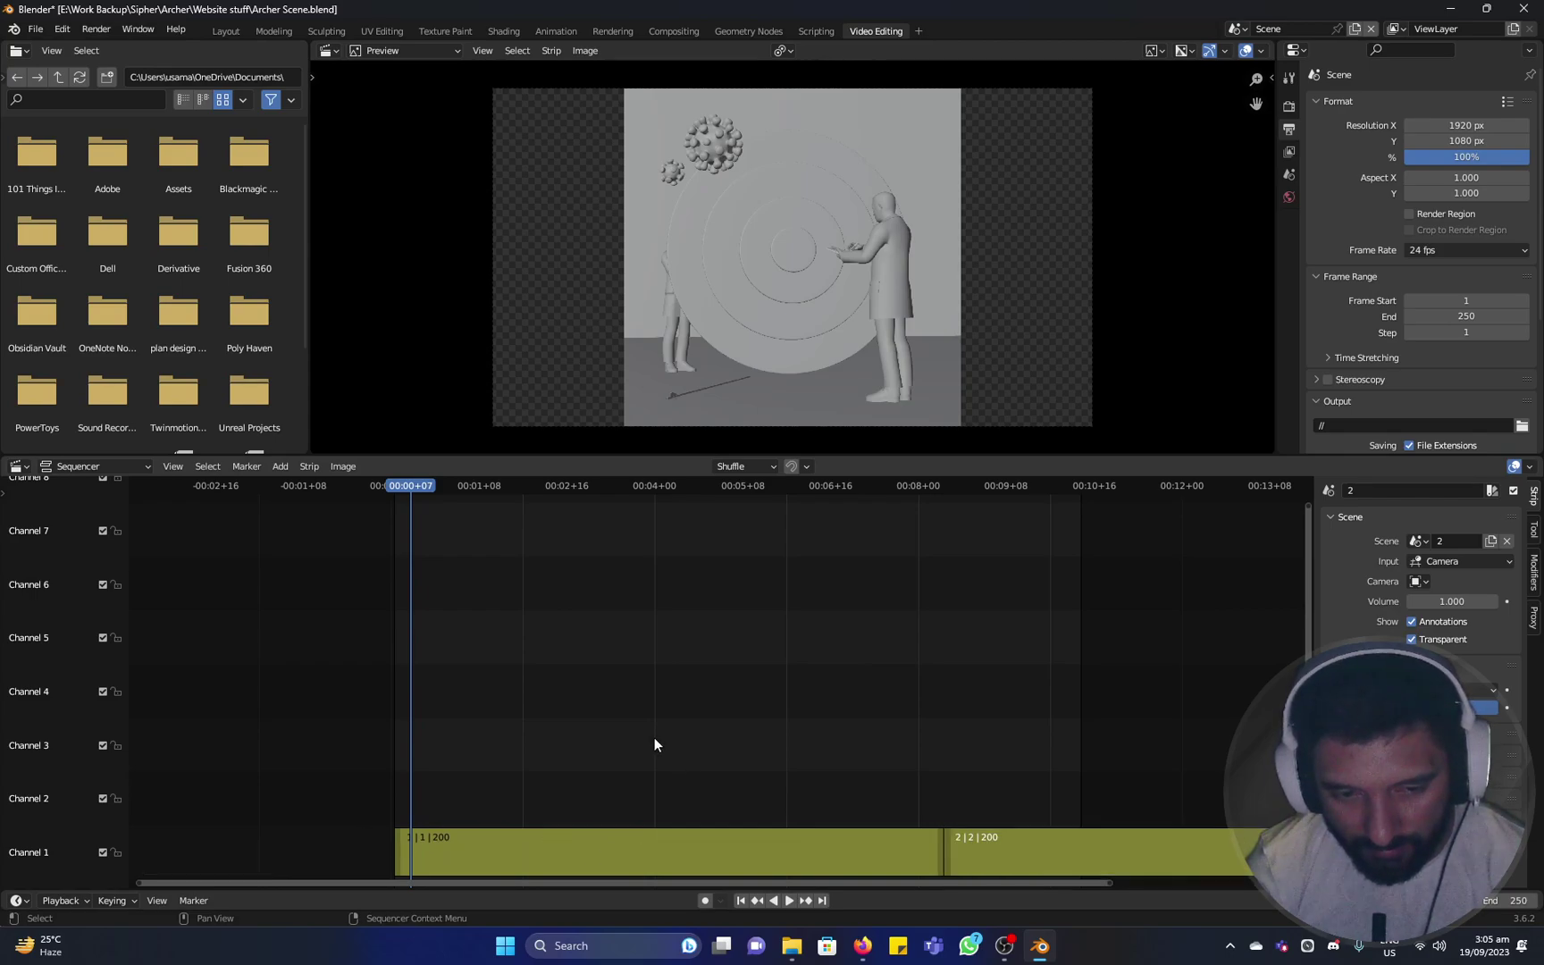
left_click_drag(402, 474, 800, 518)
left_click(972, 517)
middle_click_drag(1100, 572, 777, 675)
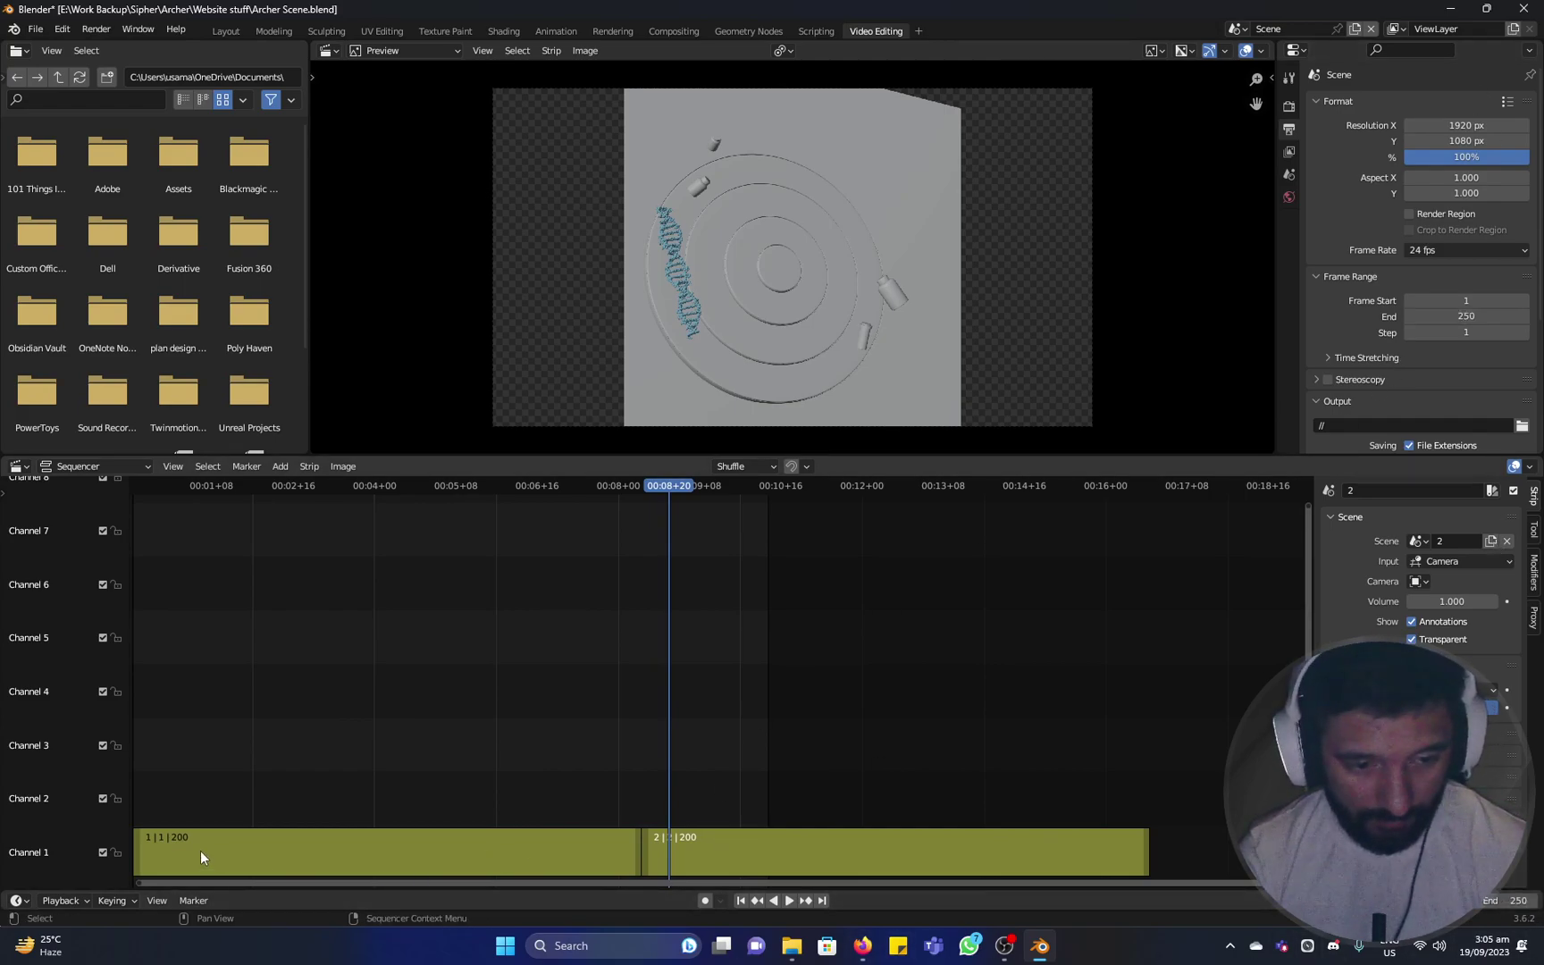
left_click(1485, 901)
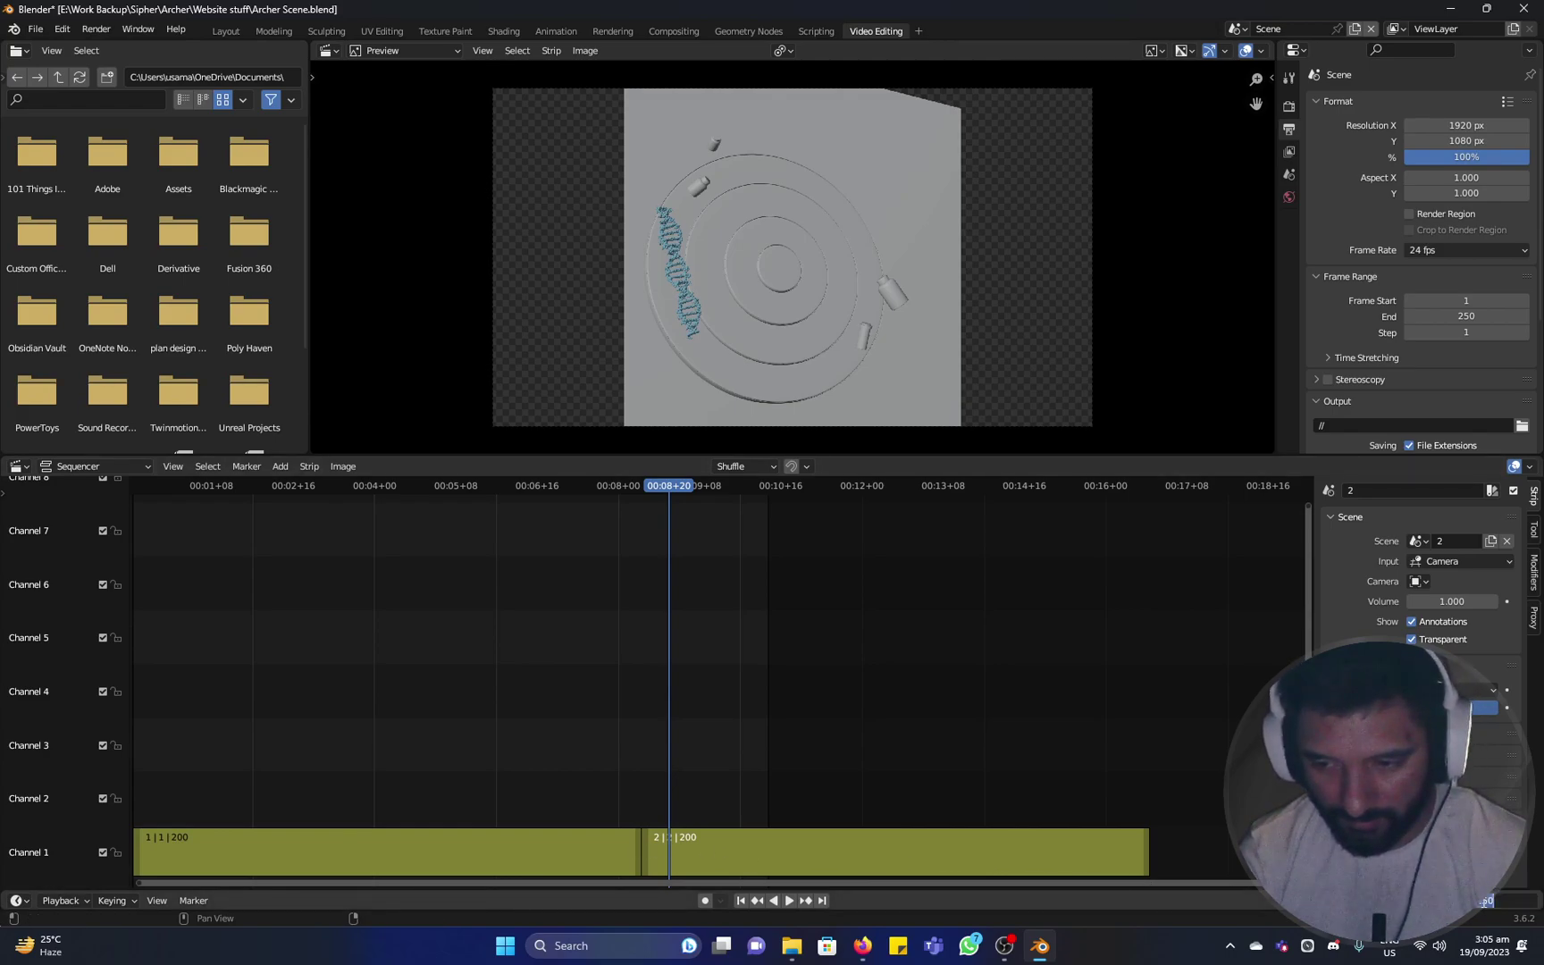
key("Return")
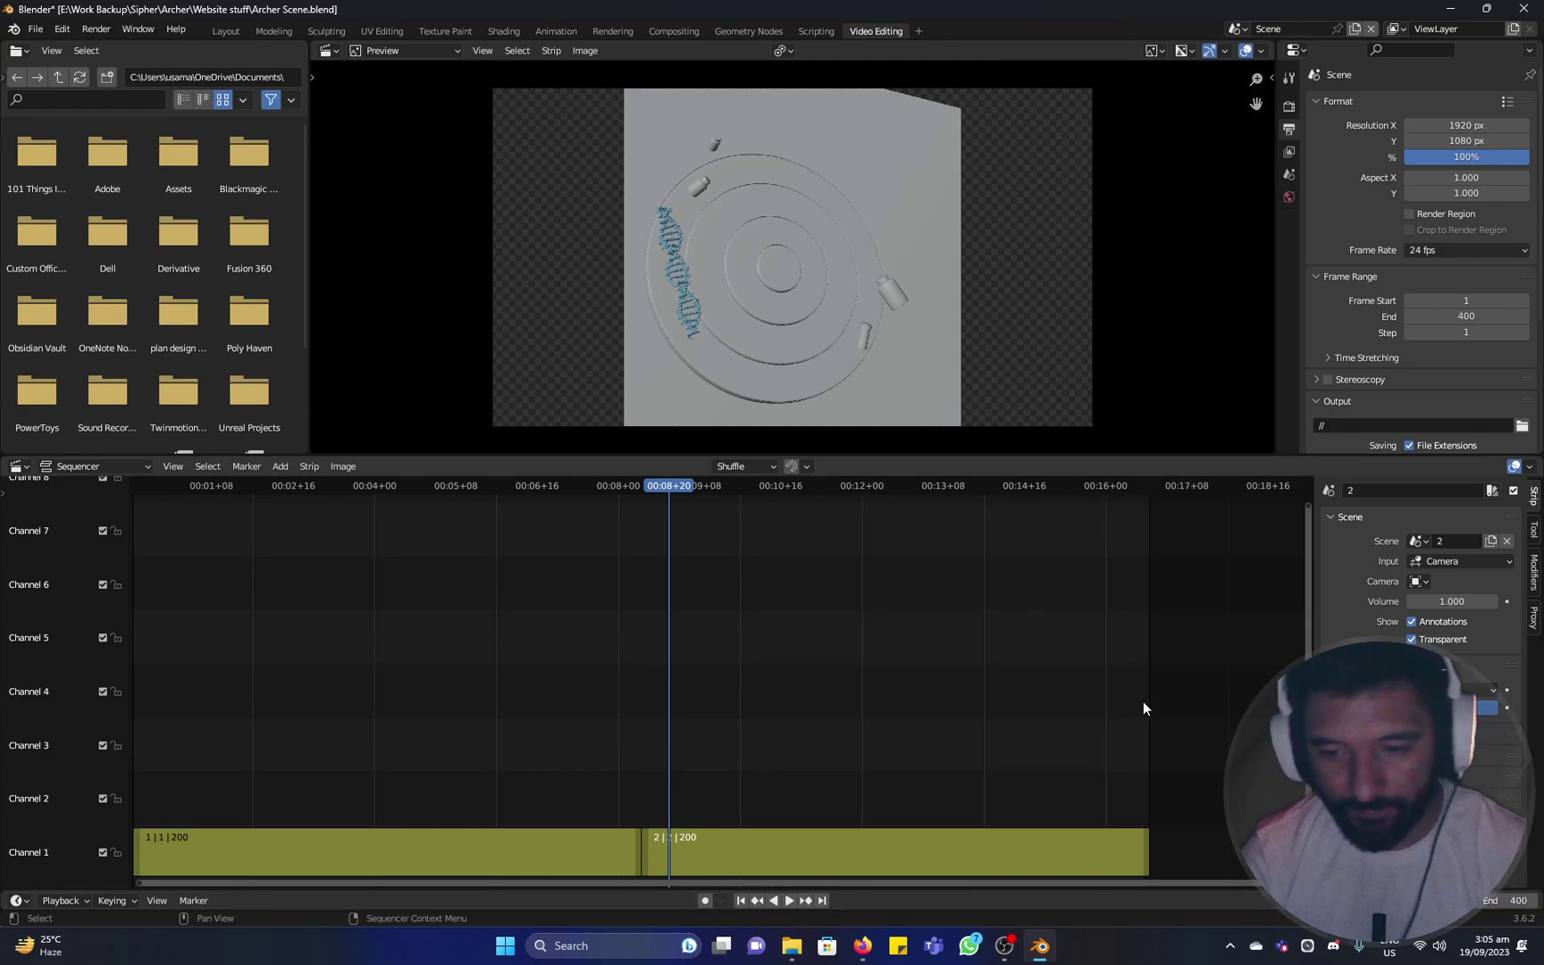
left_click_drag(436, 492, 415, 458)
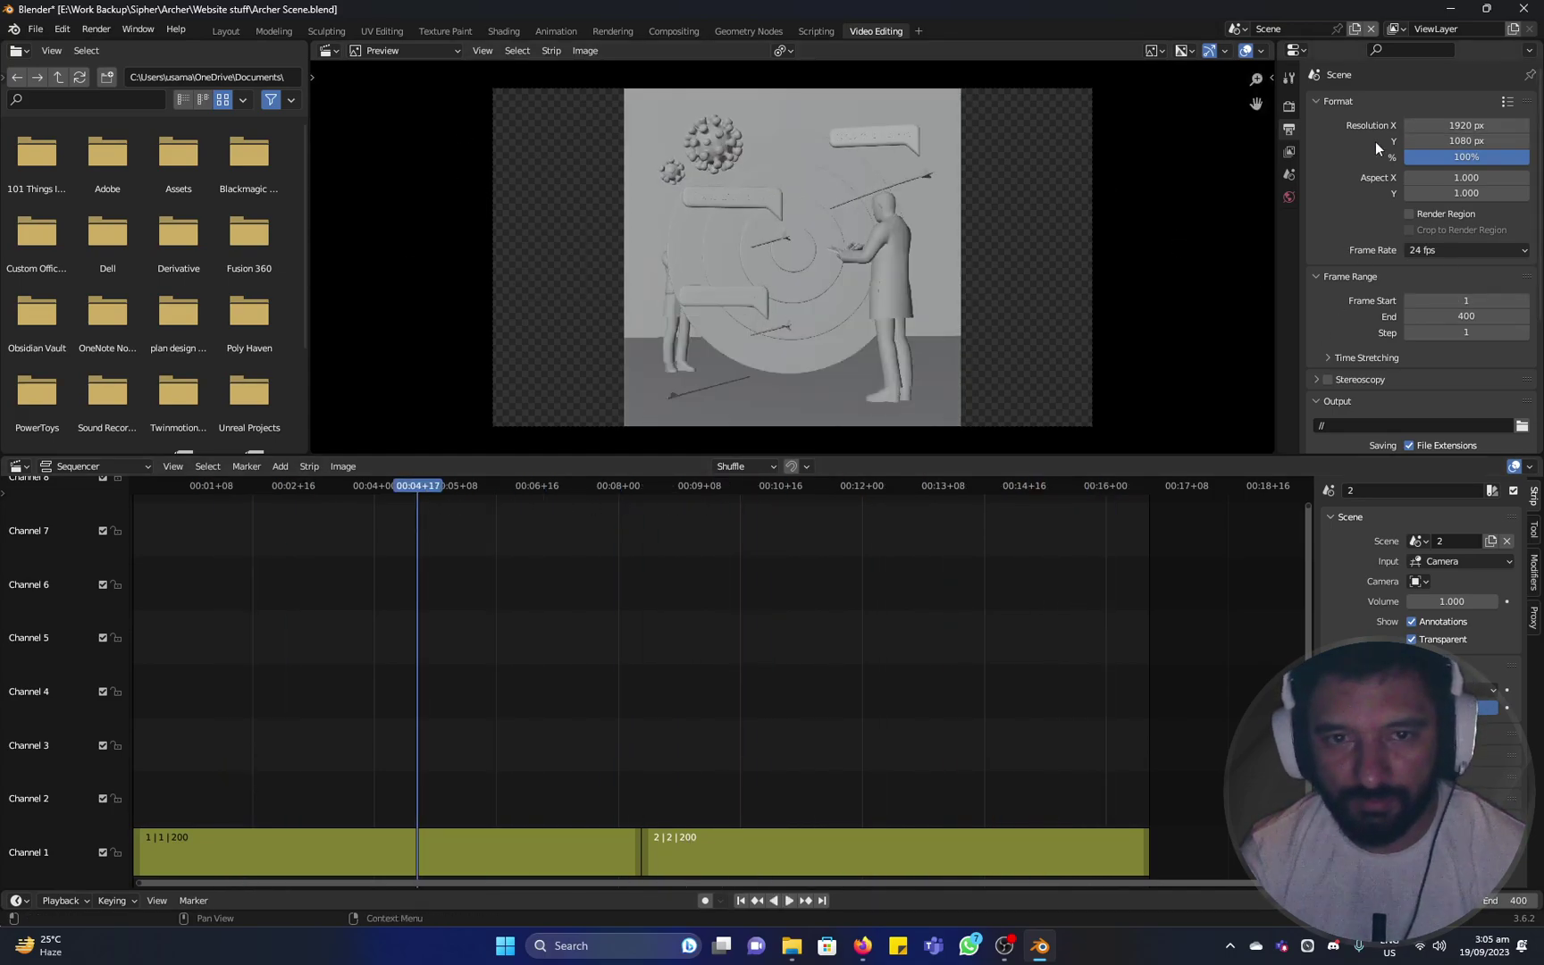
Set Resolution X to 1080 for a square 1080×1080 output, then scrub to check the framing.
left_click(612, 844)
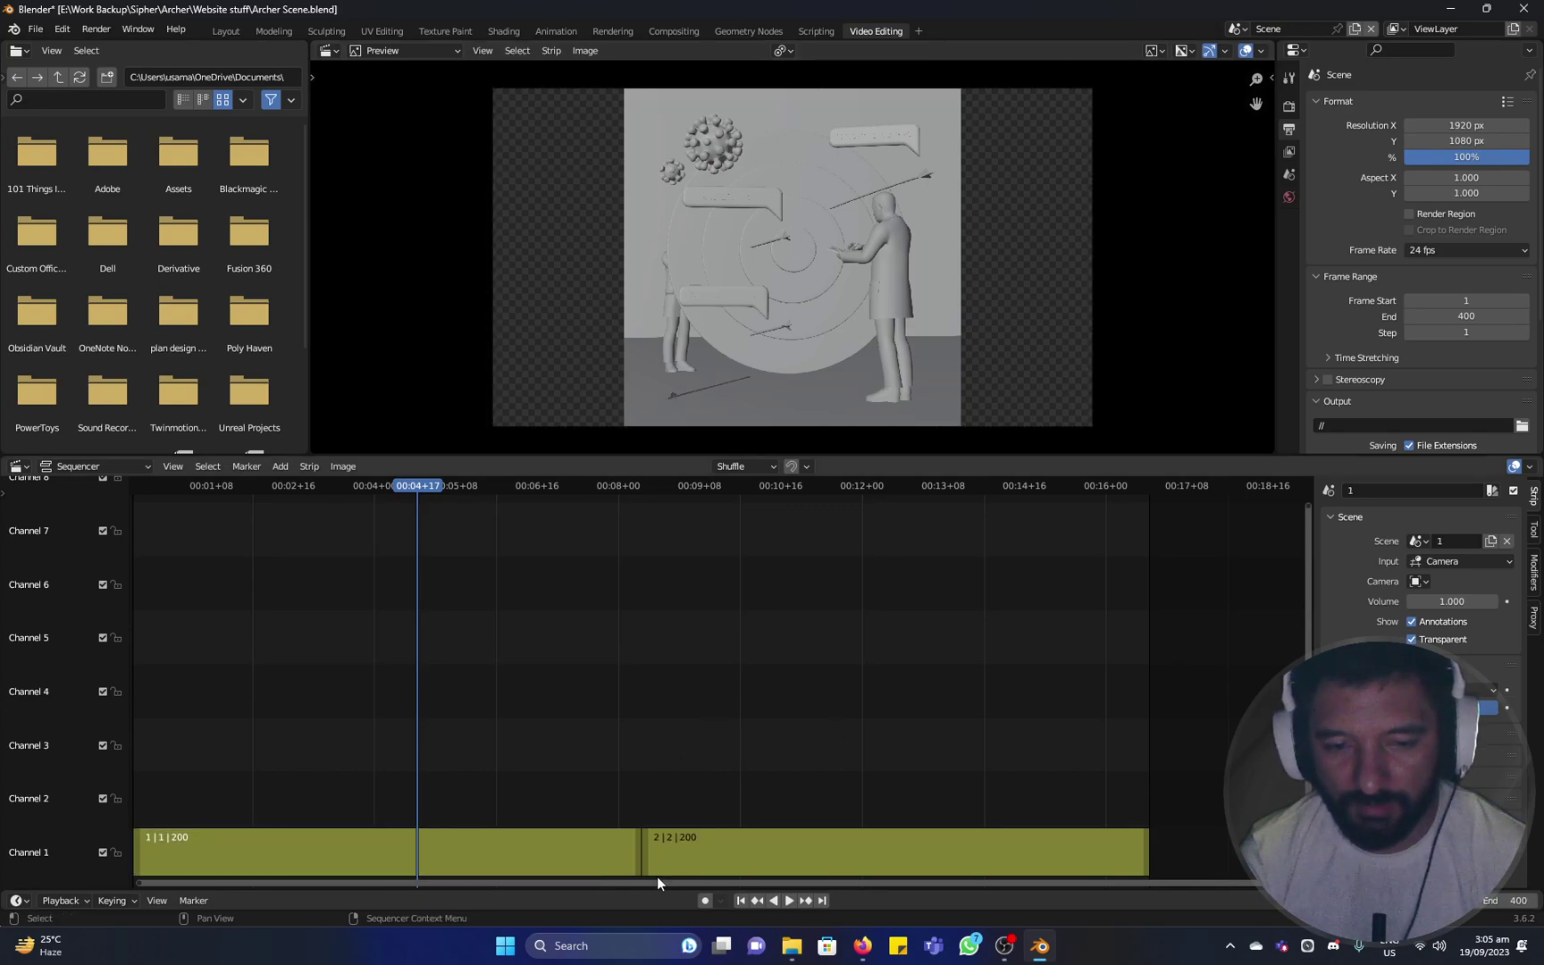
left_click(456, 865)
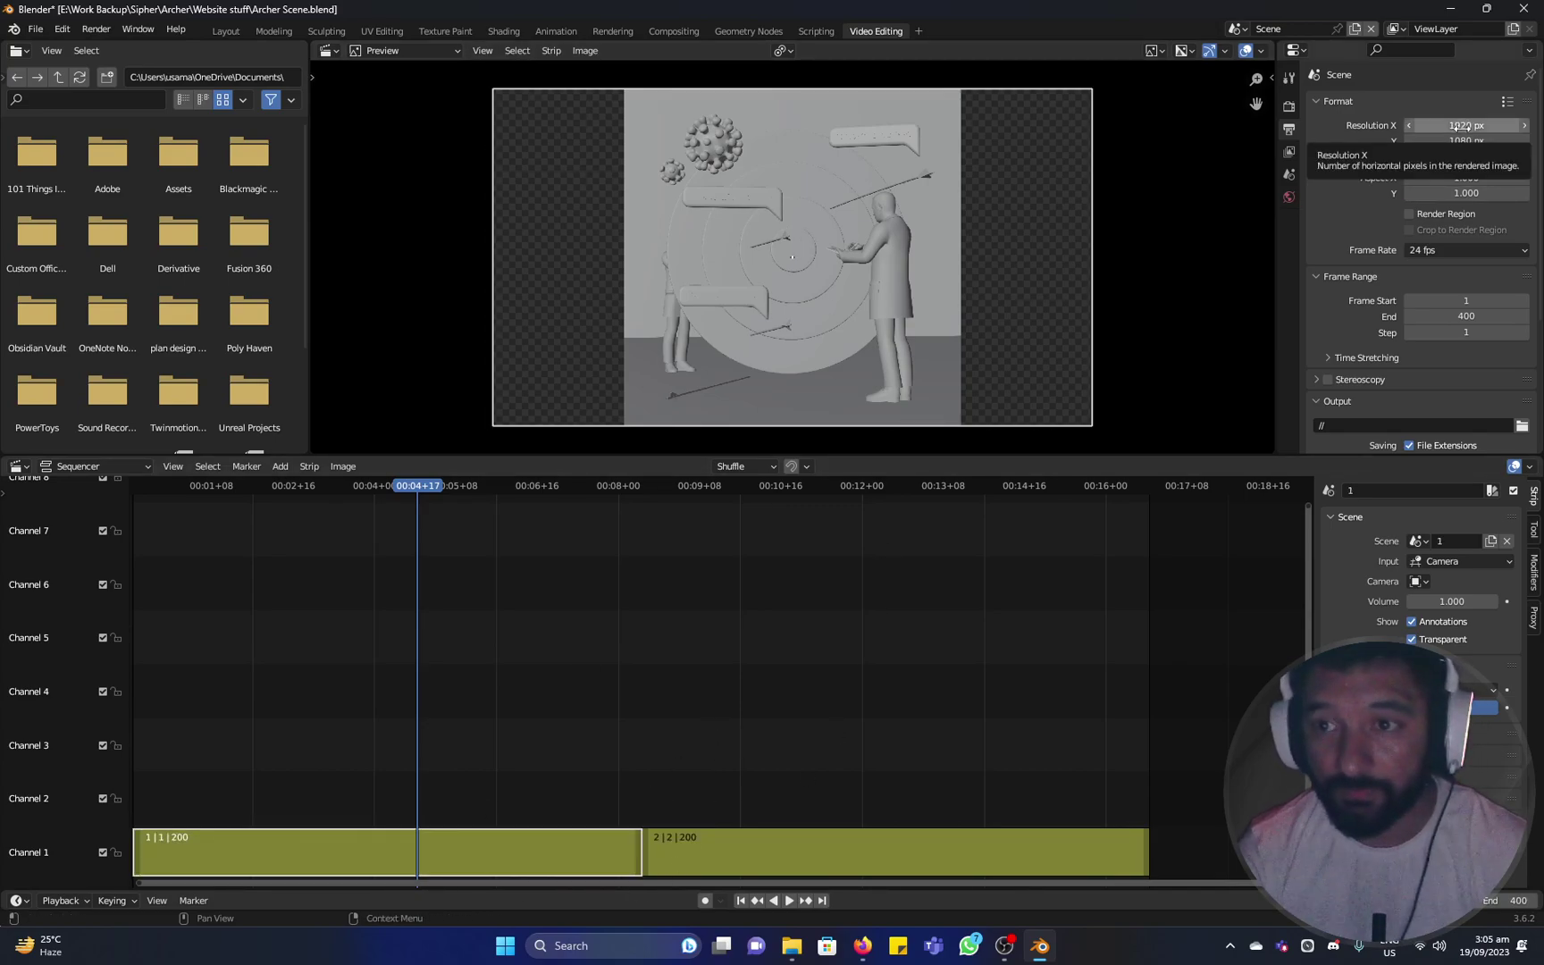
left_click(1456, 126)
type("1080")
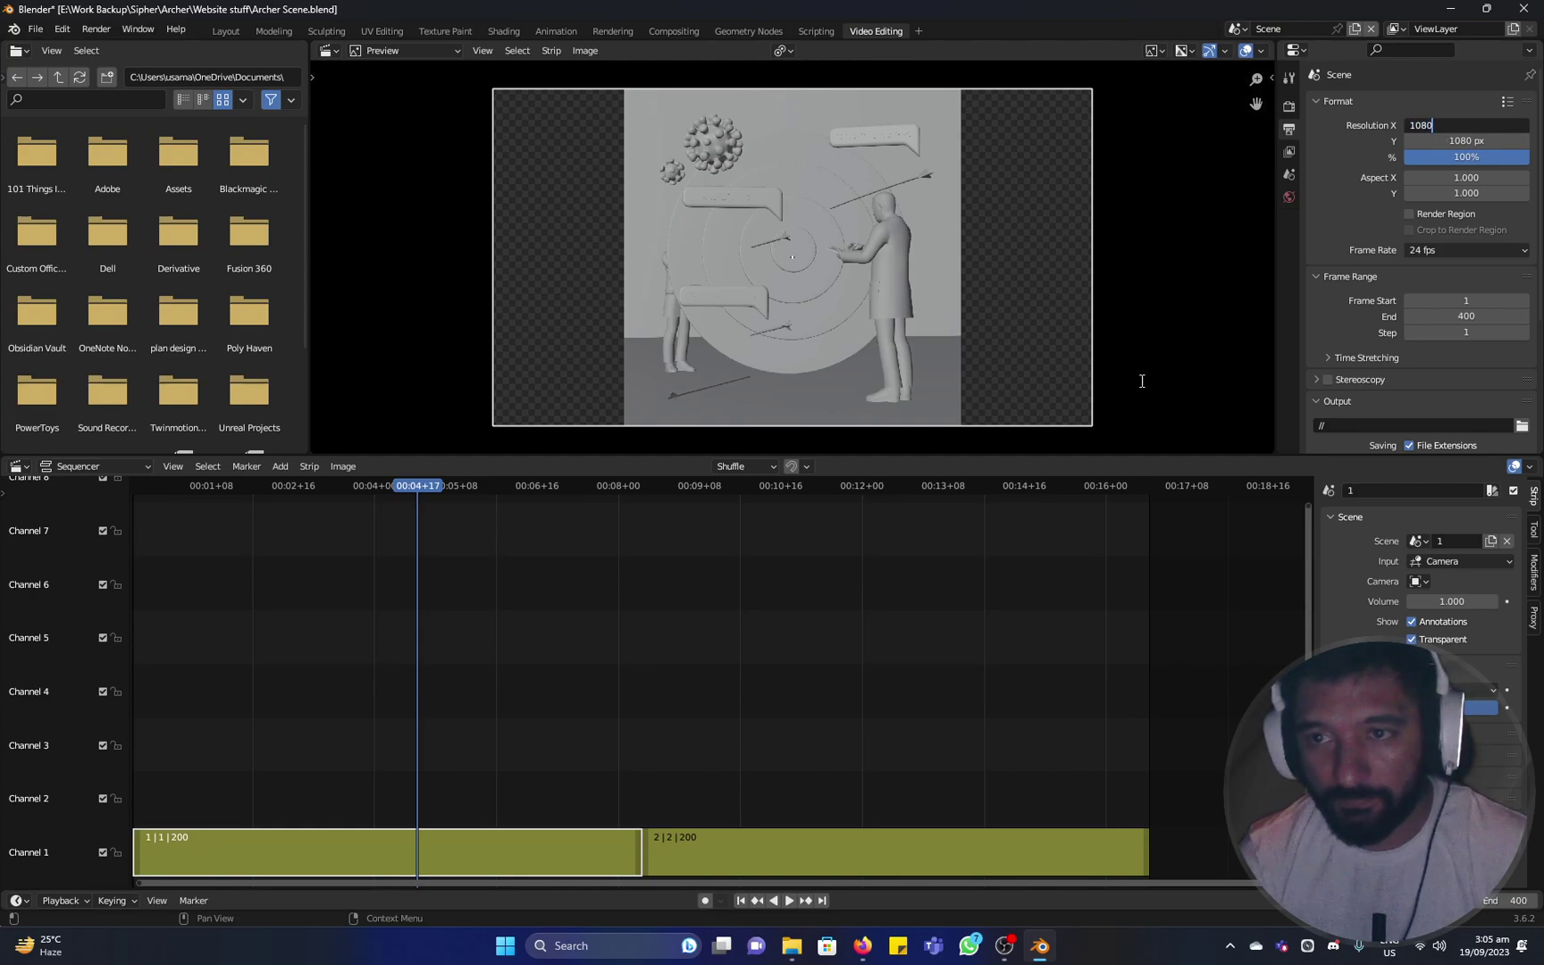
key("Return")
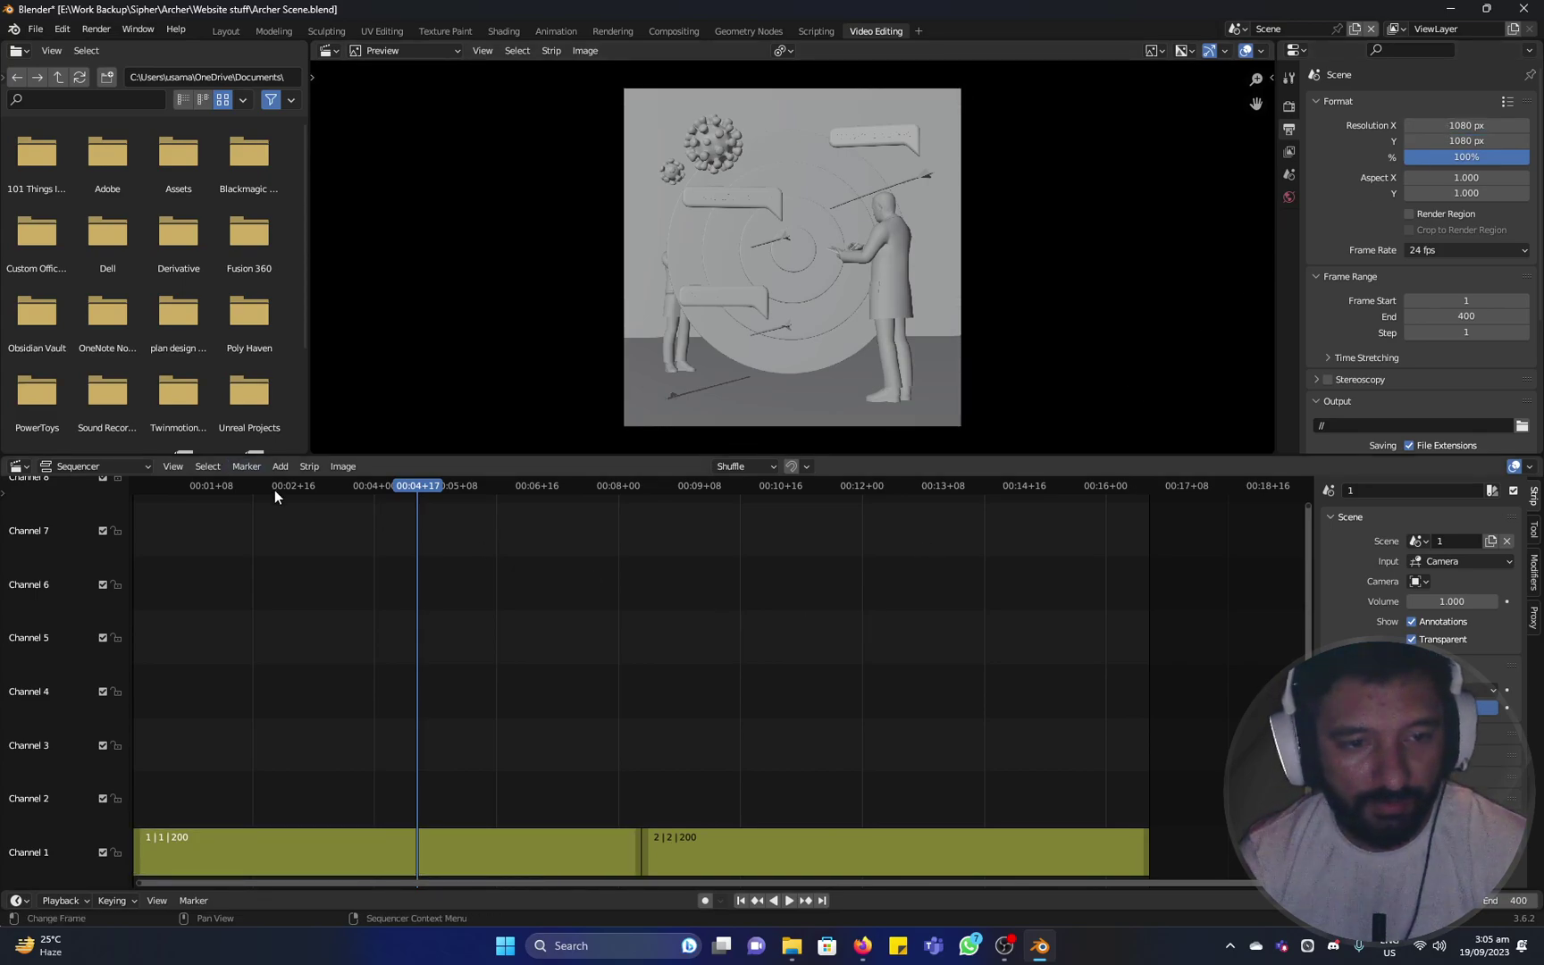
left_click_drag(273, 490, 344, 518)
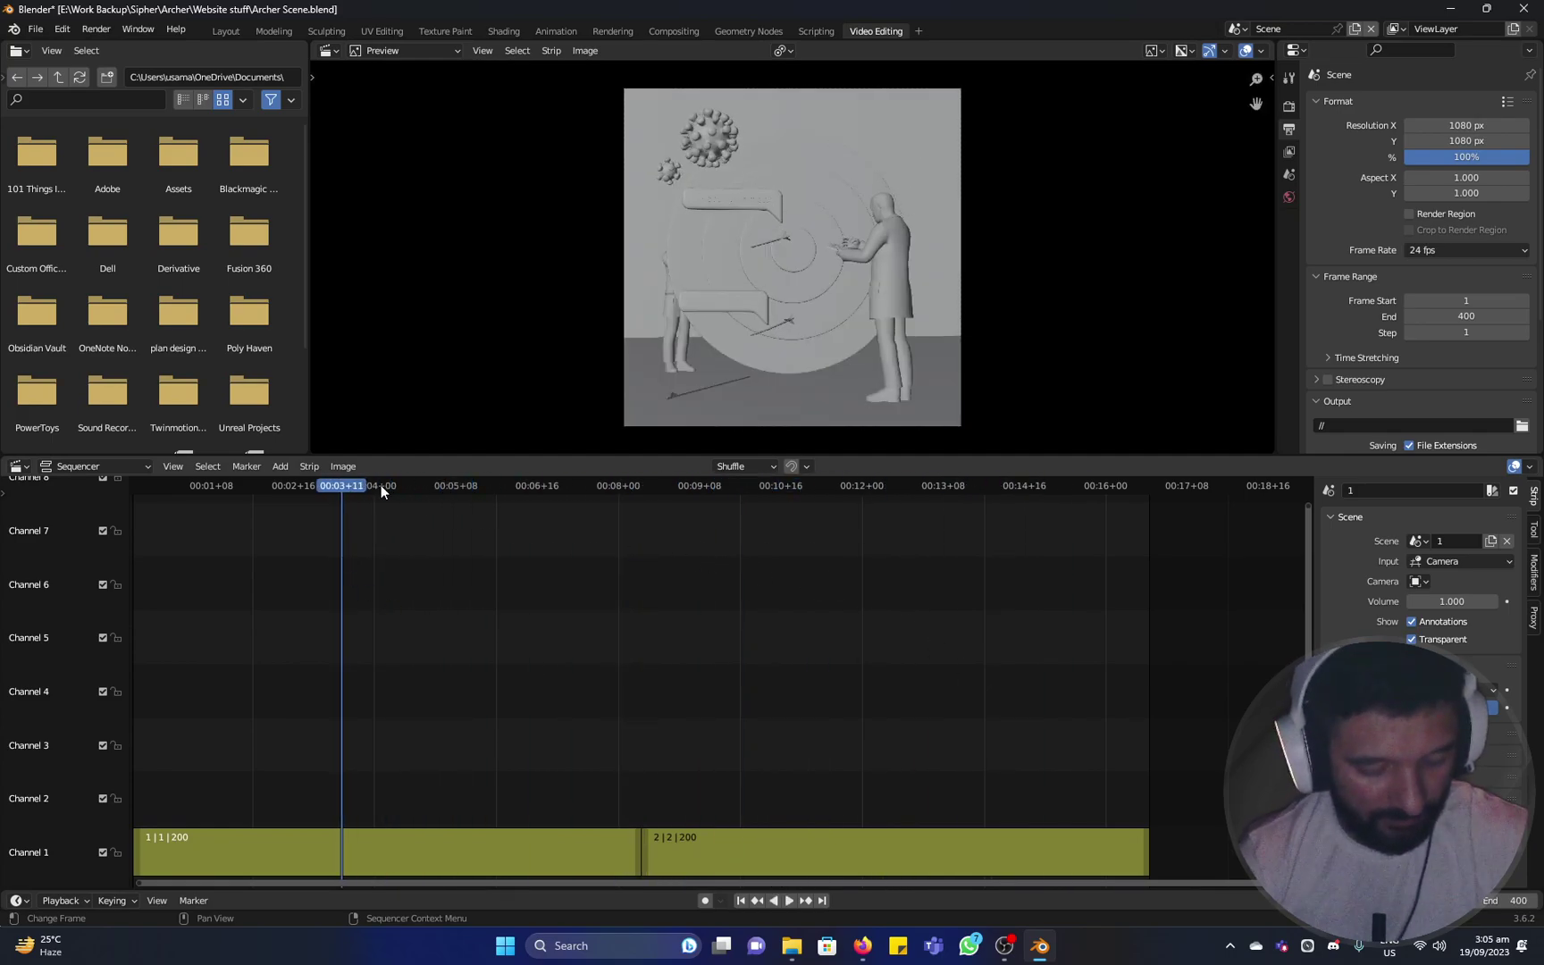
mouse_move(578, 630)
middle_mouse_down()
mouse_move(673, 631)
mouse_move(500, 624)
mouse_move(572, 644)
middle_mouse_up()
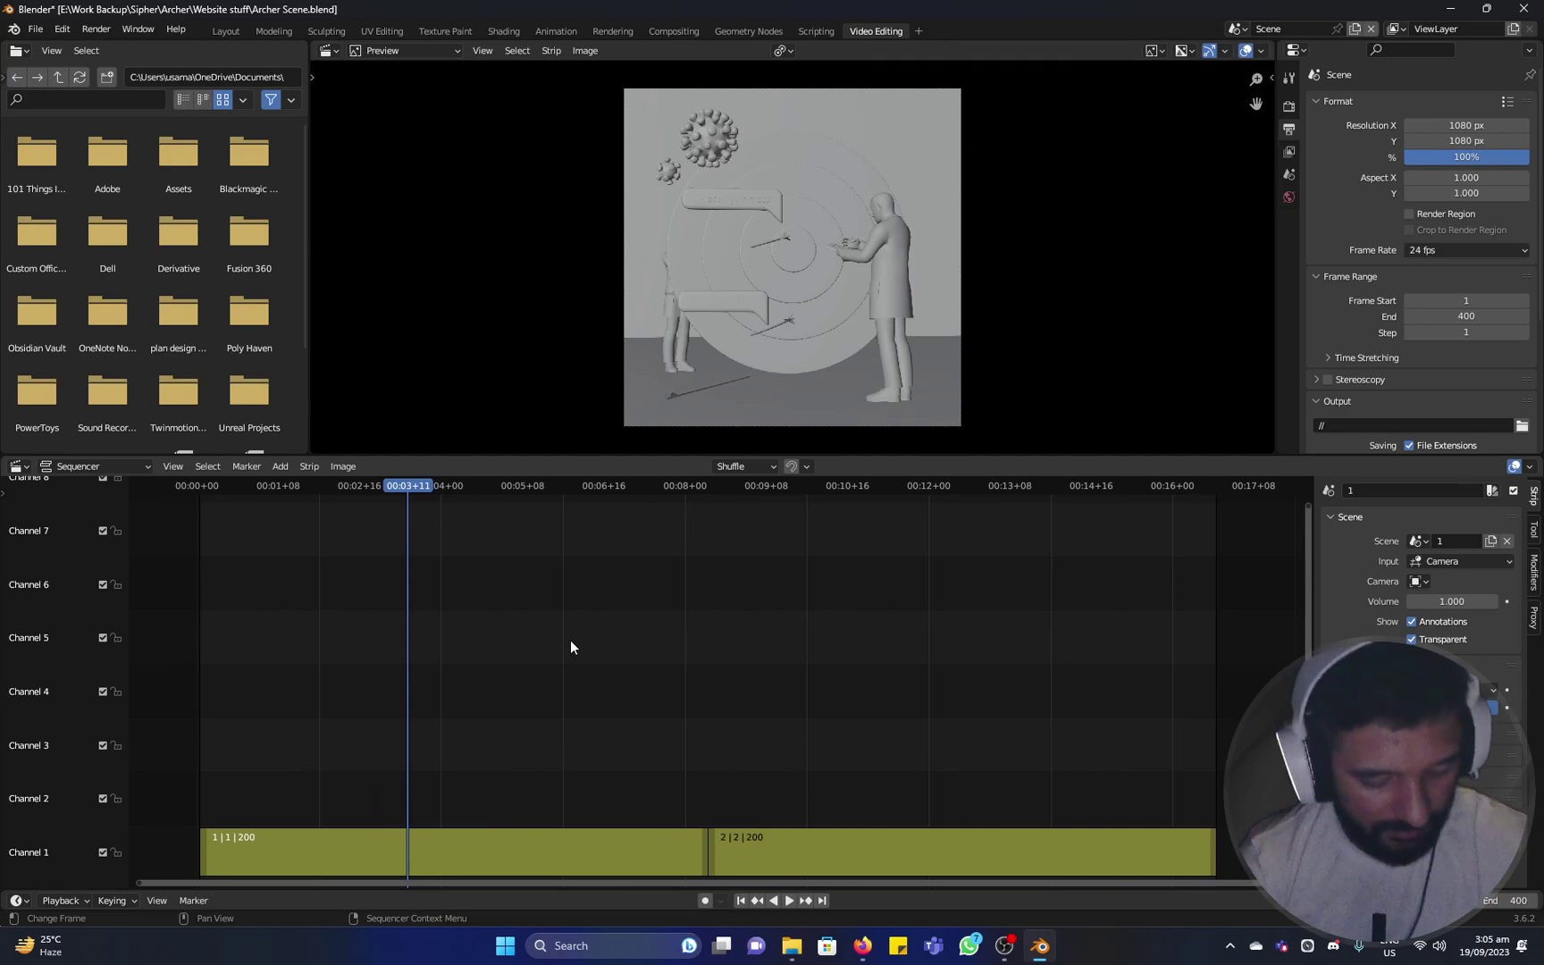
Show the Eevee render settings (64 render, 16 viewport samples) and open the Render menu.
left_click(1289, 106)
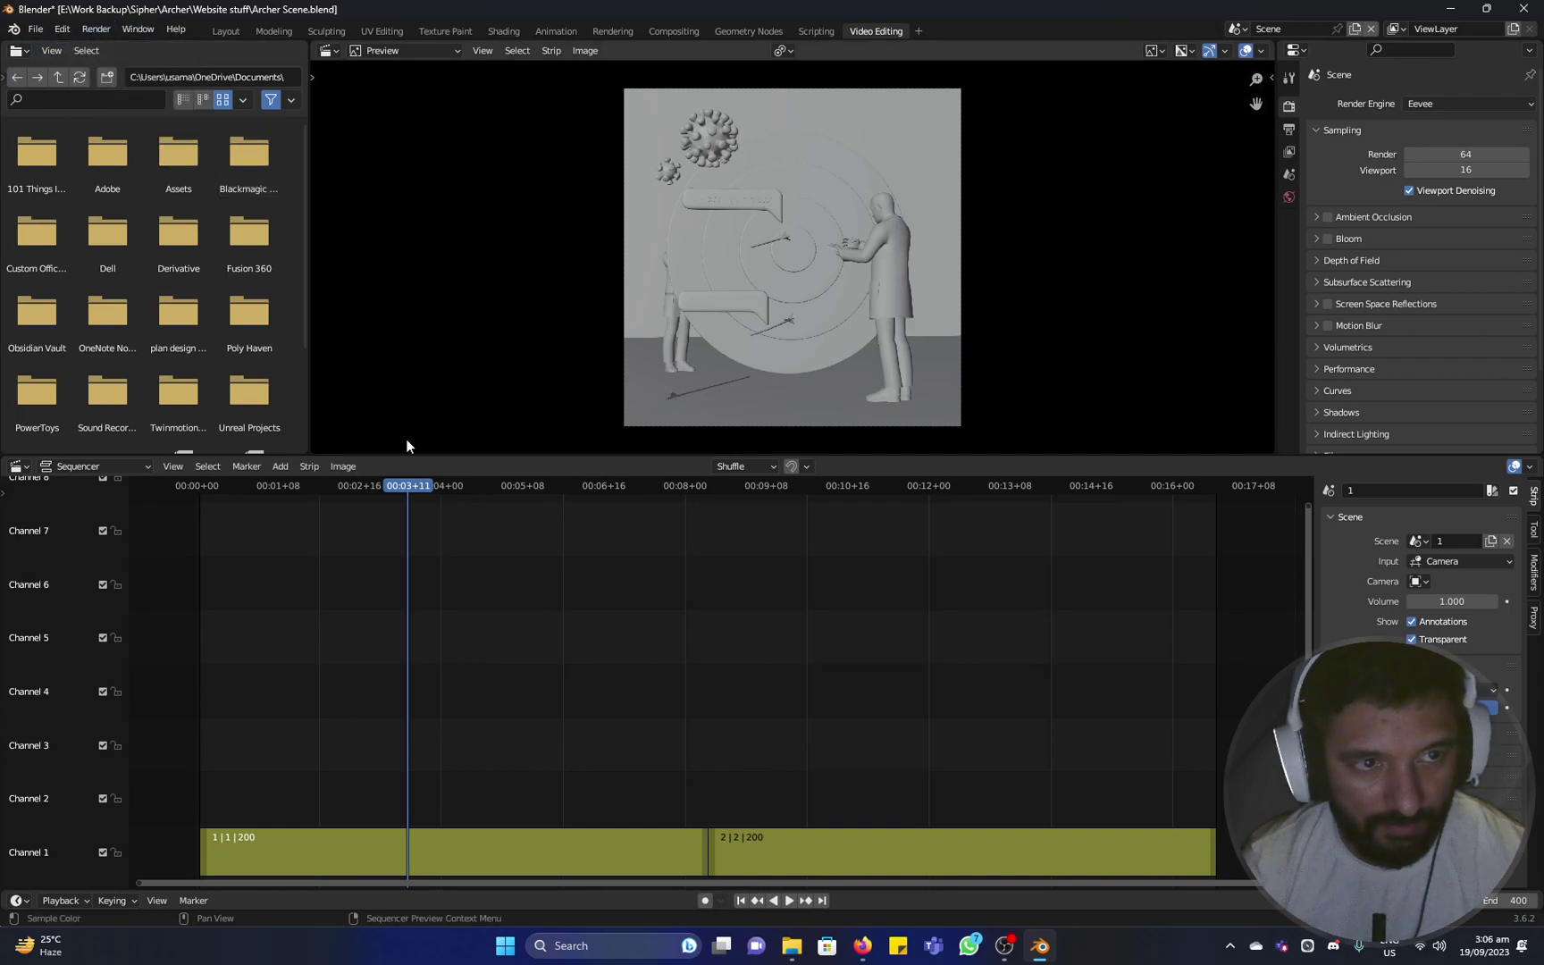
left_click(89, 32)
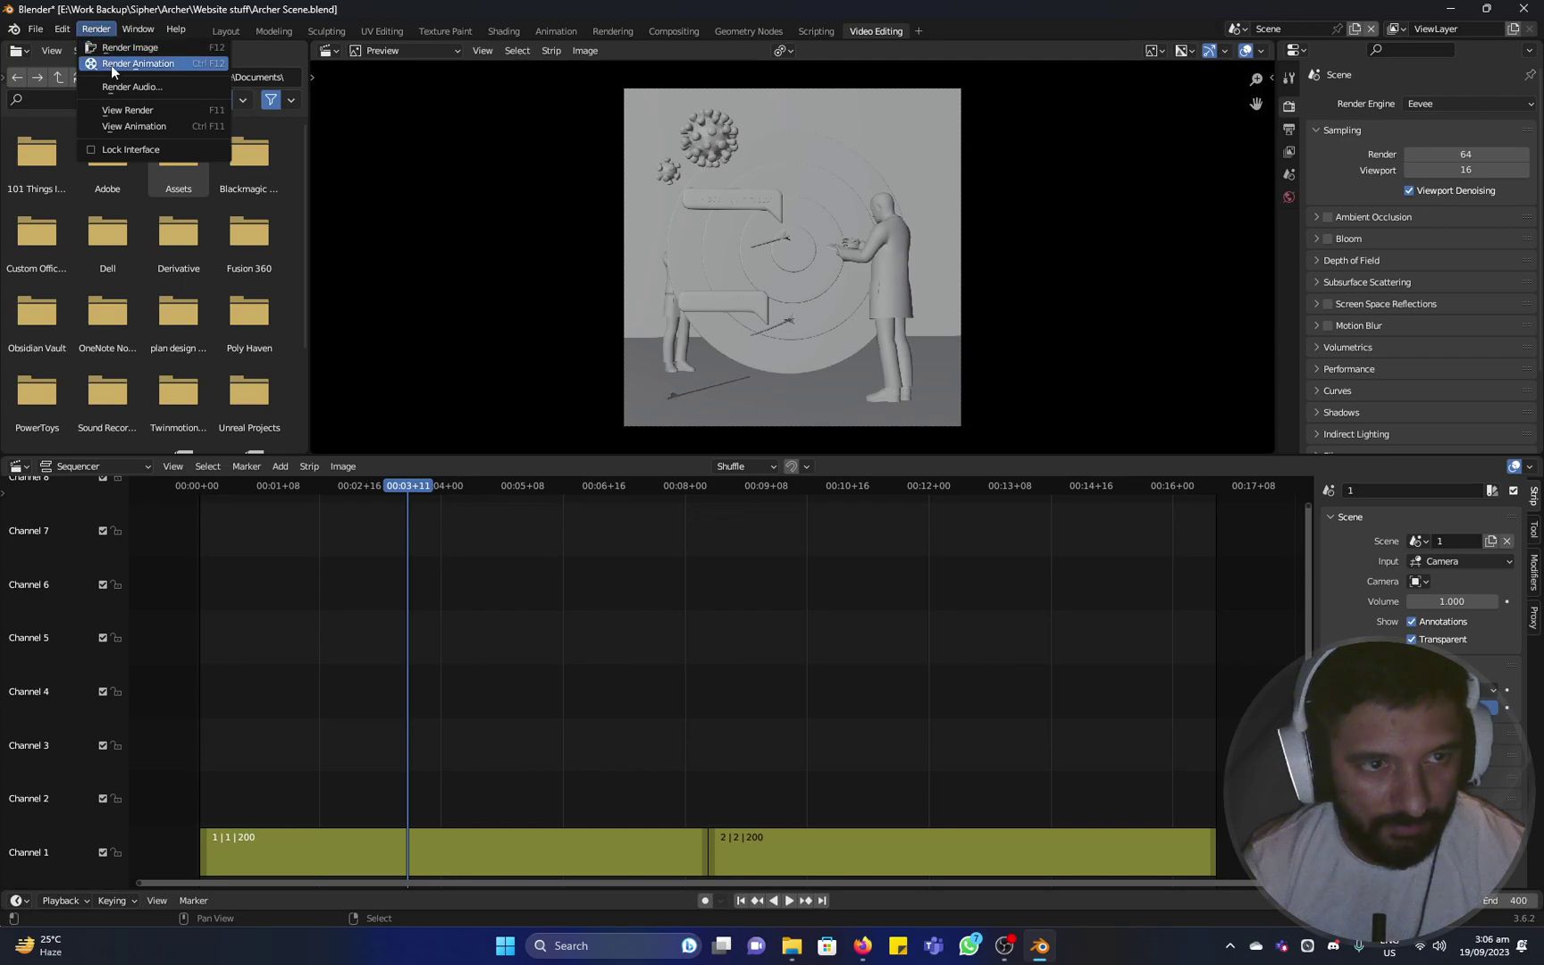
Render the animation and resize and reposition the Blender Render window.
left_click(111, 64)
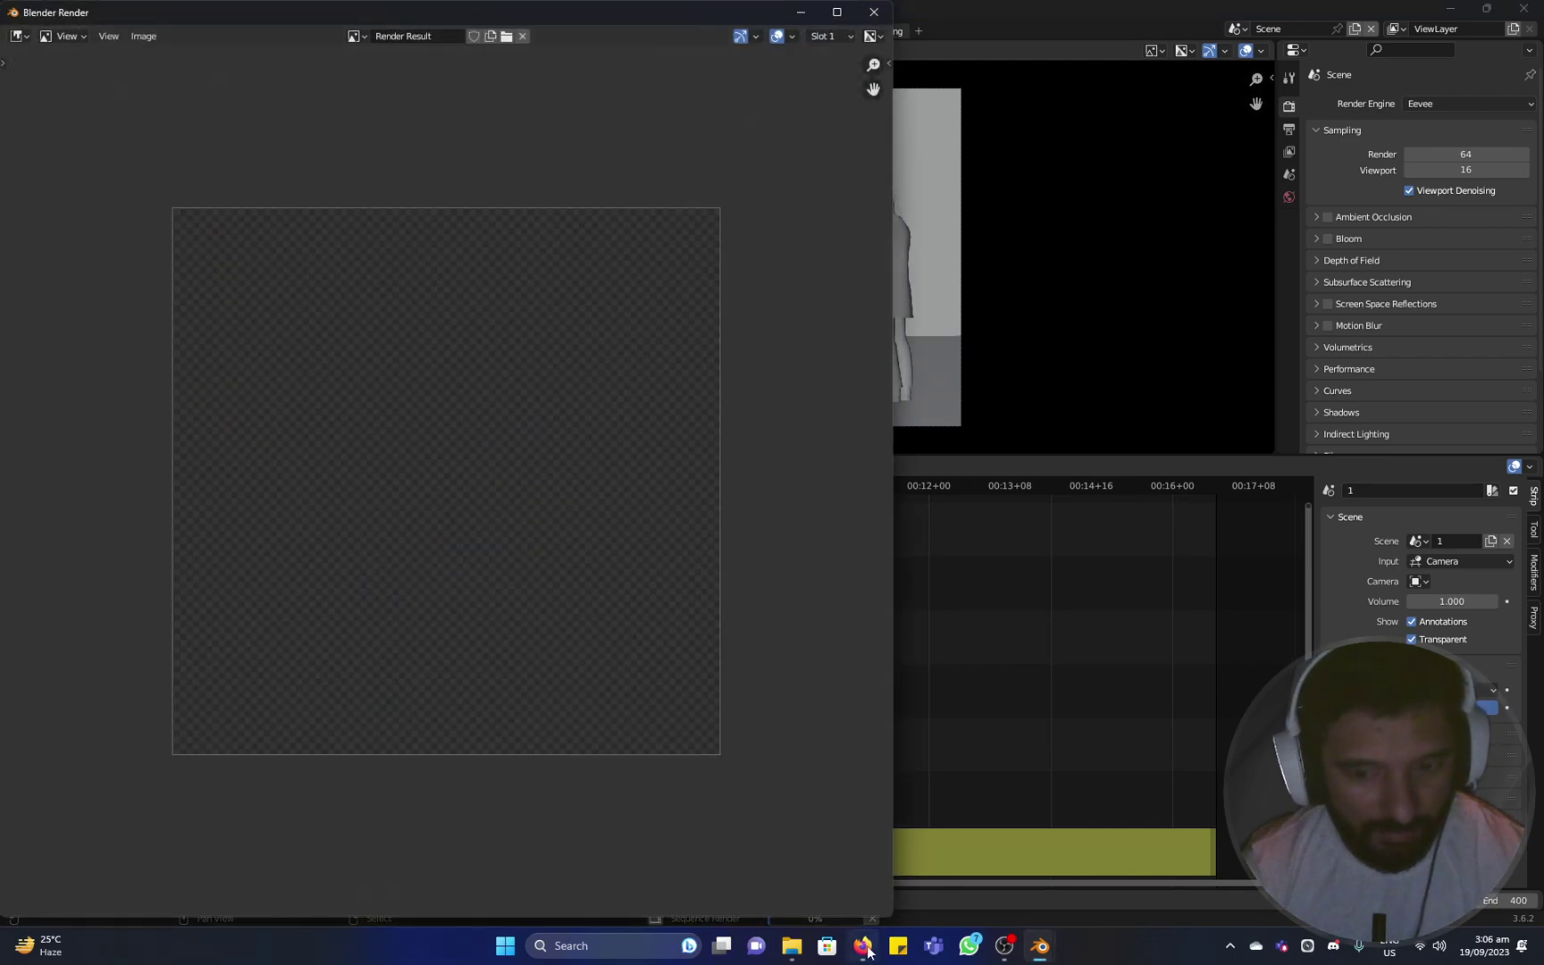
left_click_drag(890, 919, 614, 693)
left_click_drag(276, 14, 743, 115)
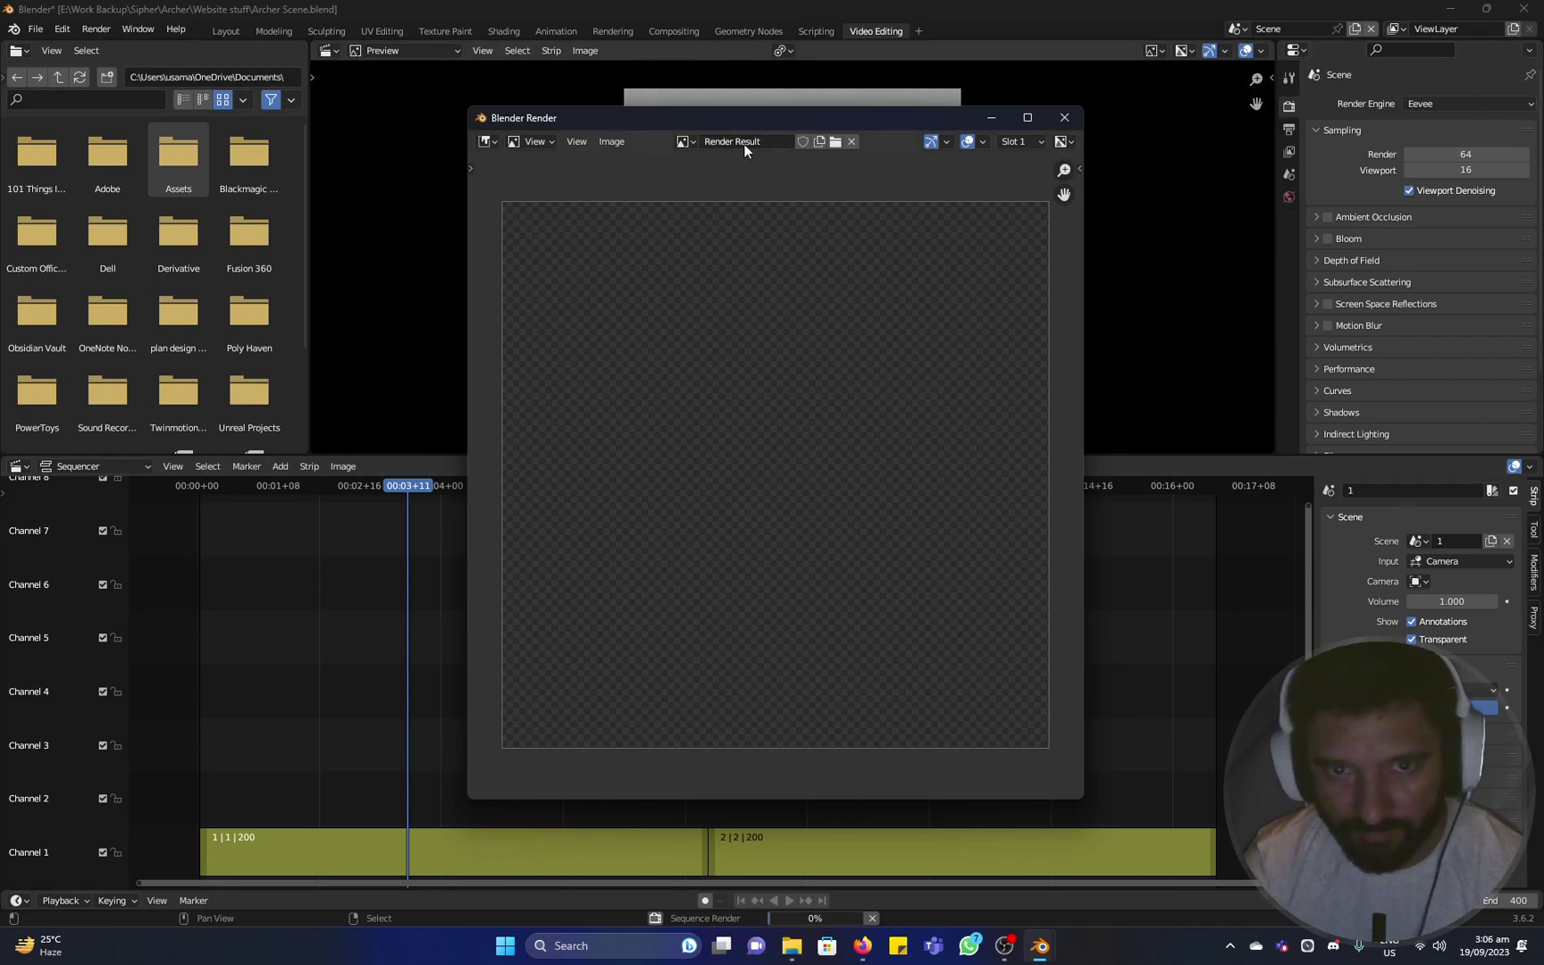
left_click_drag(781, 105, 784, 130)
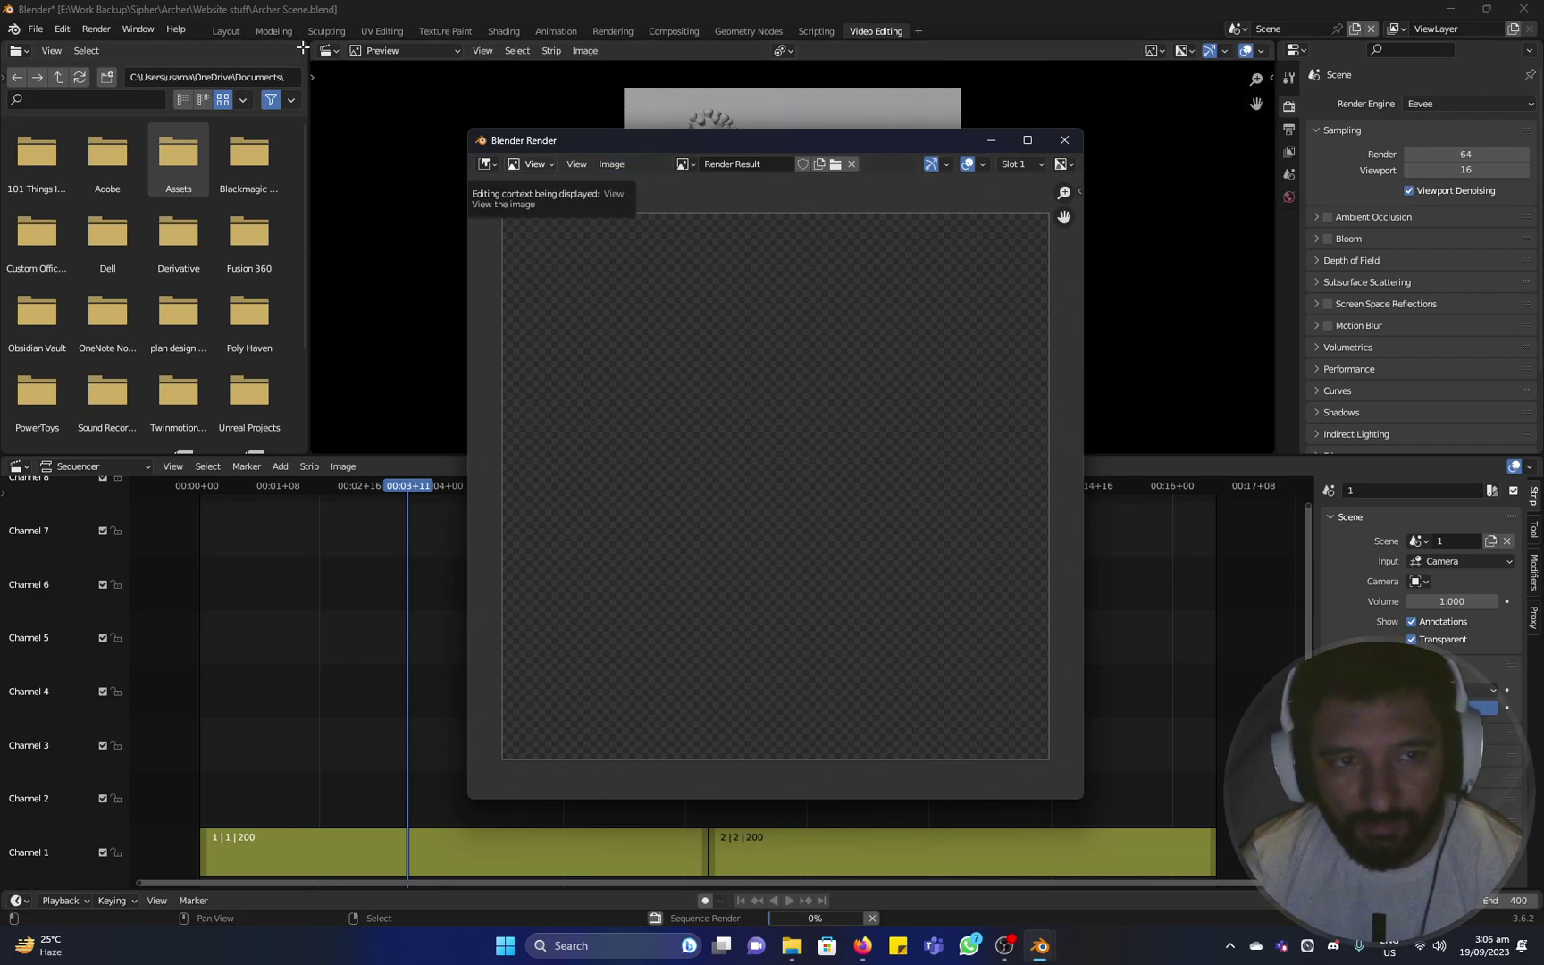
left_click_drag(313, 42, 134, 54)
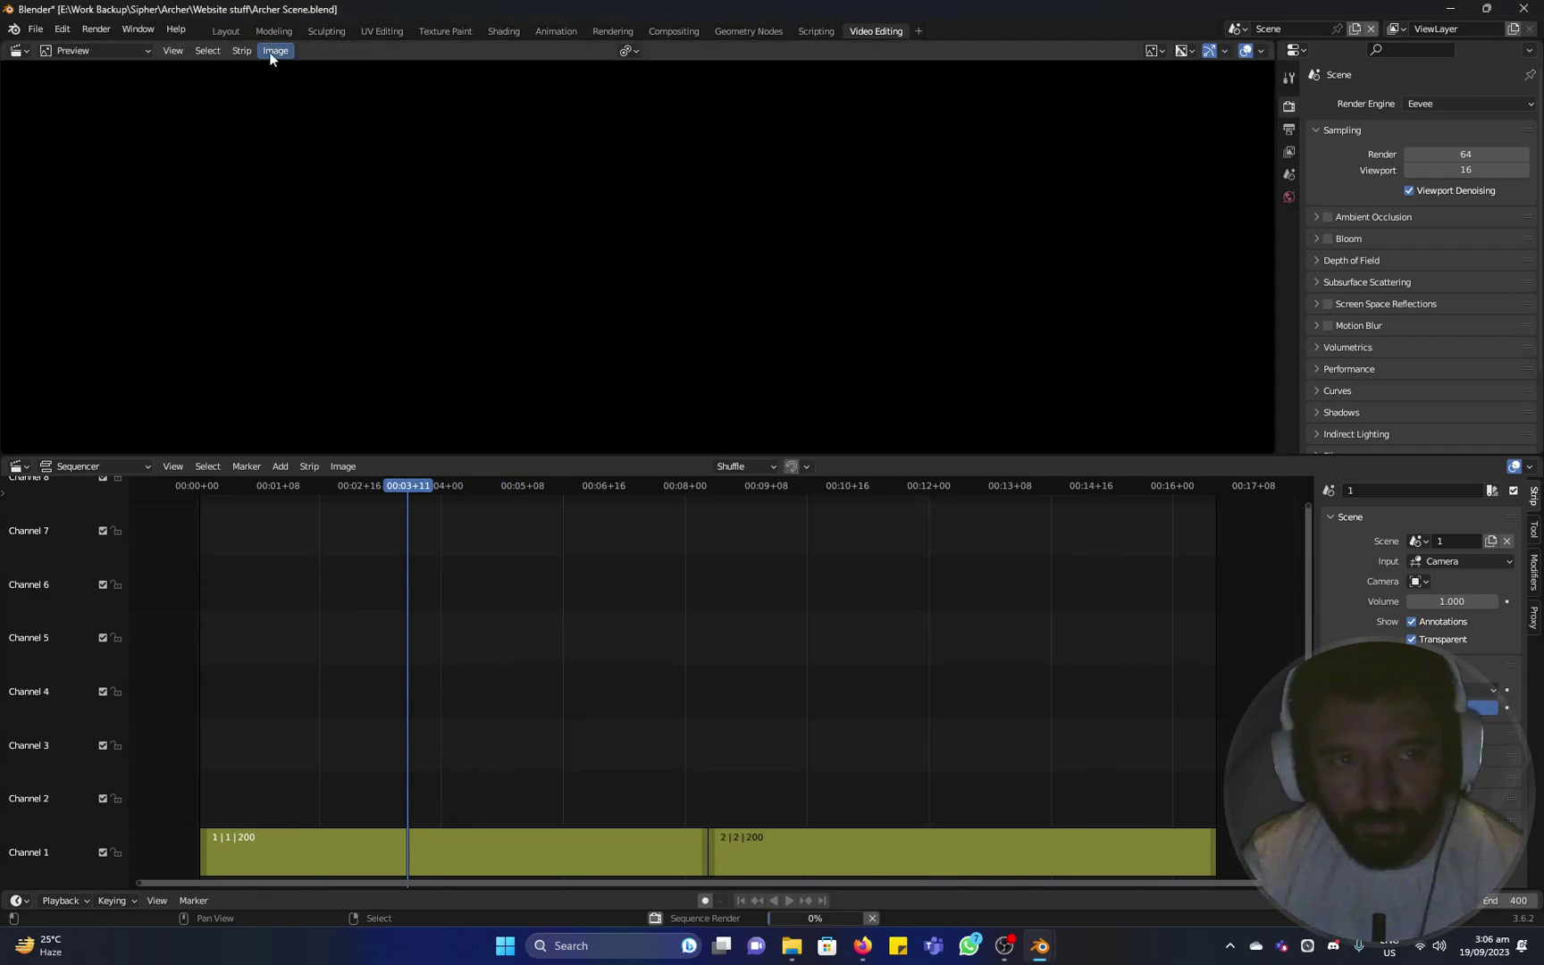
Bring the render window forward and zoom and pan around the rendered frame 83.
mouse_move(1040, 945)
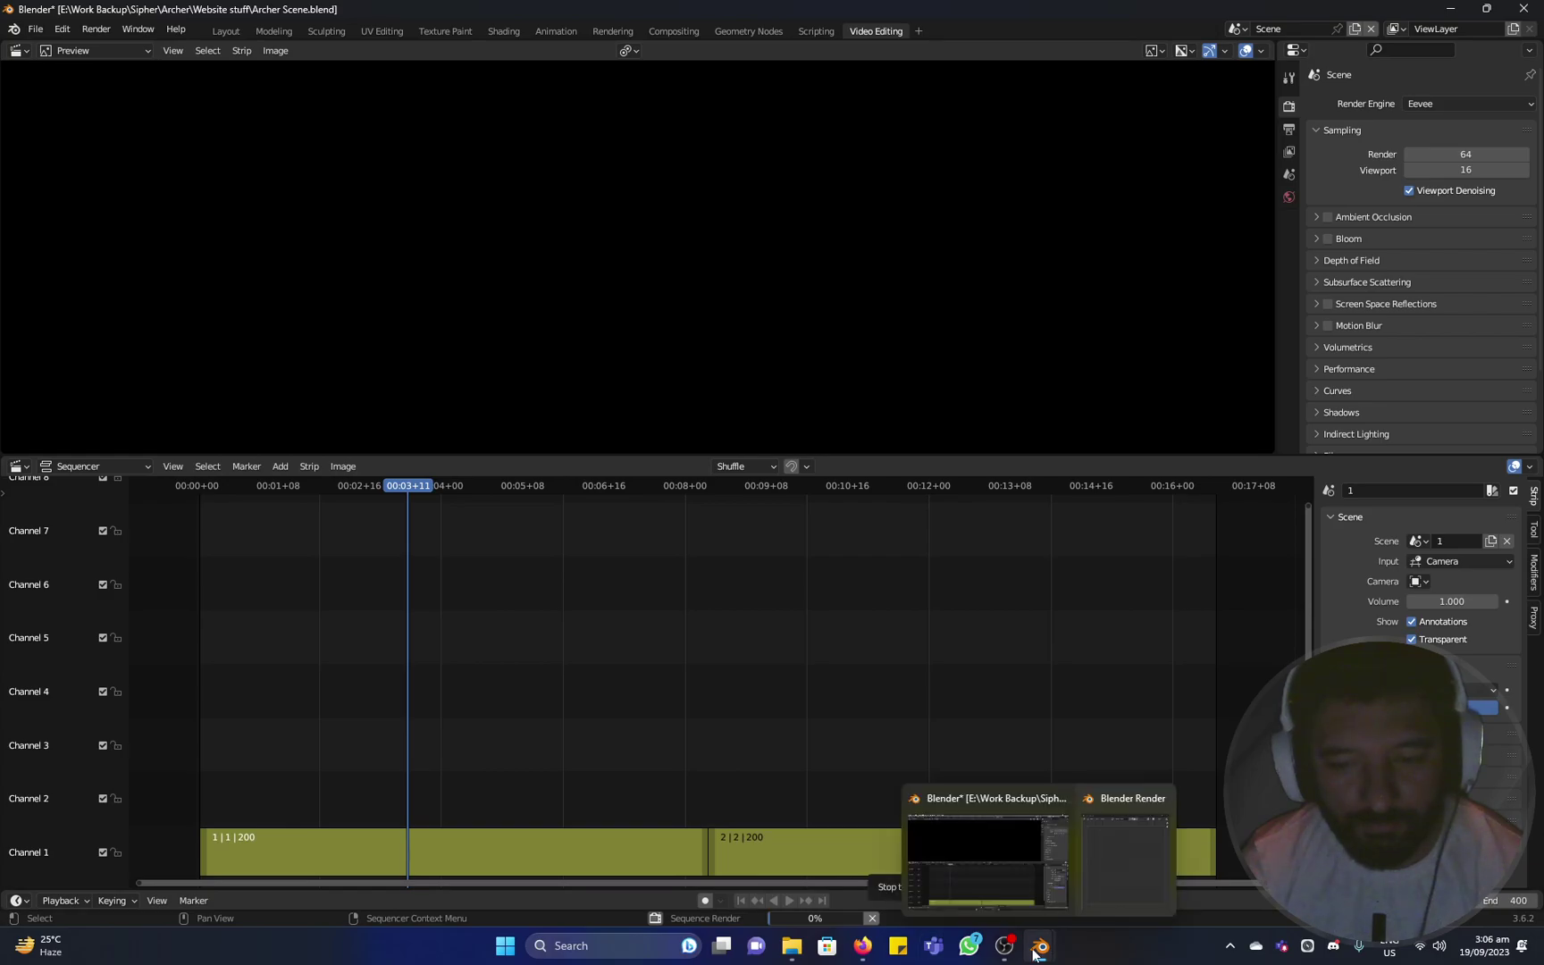
left_click(1085, 876)
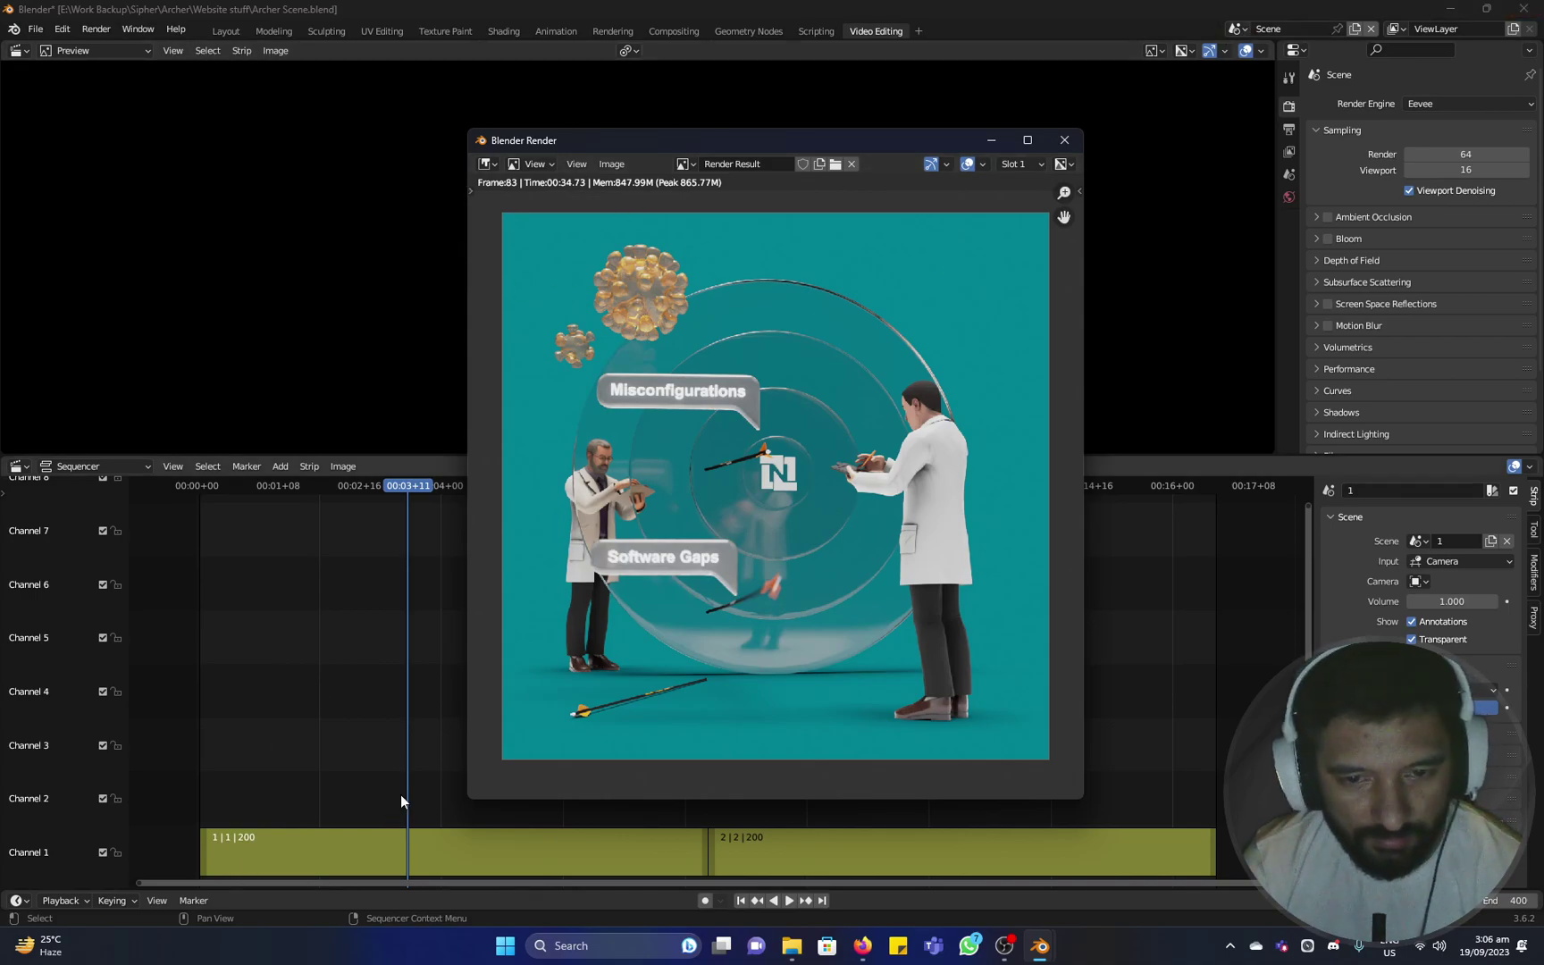
scroll(785, 617, "up", 5)
middle_click_drag(802, 631, 692, 668)
scroll(906, 465, "down", 5)
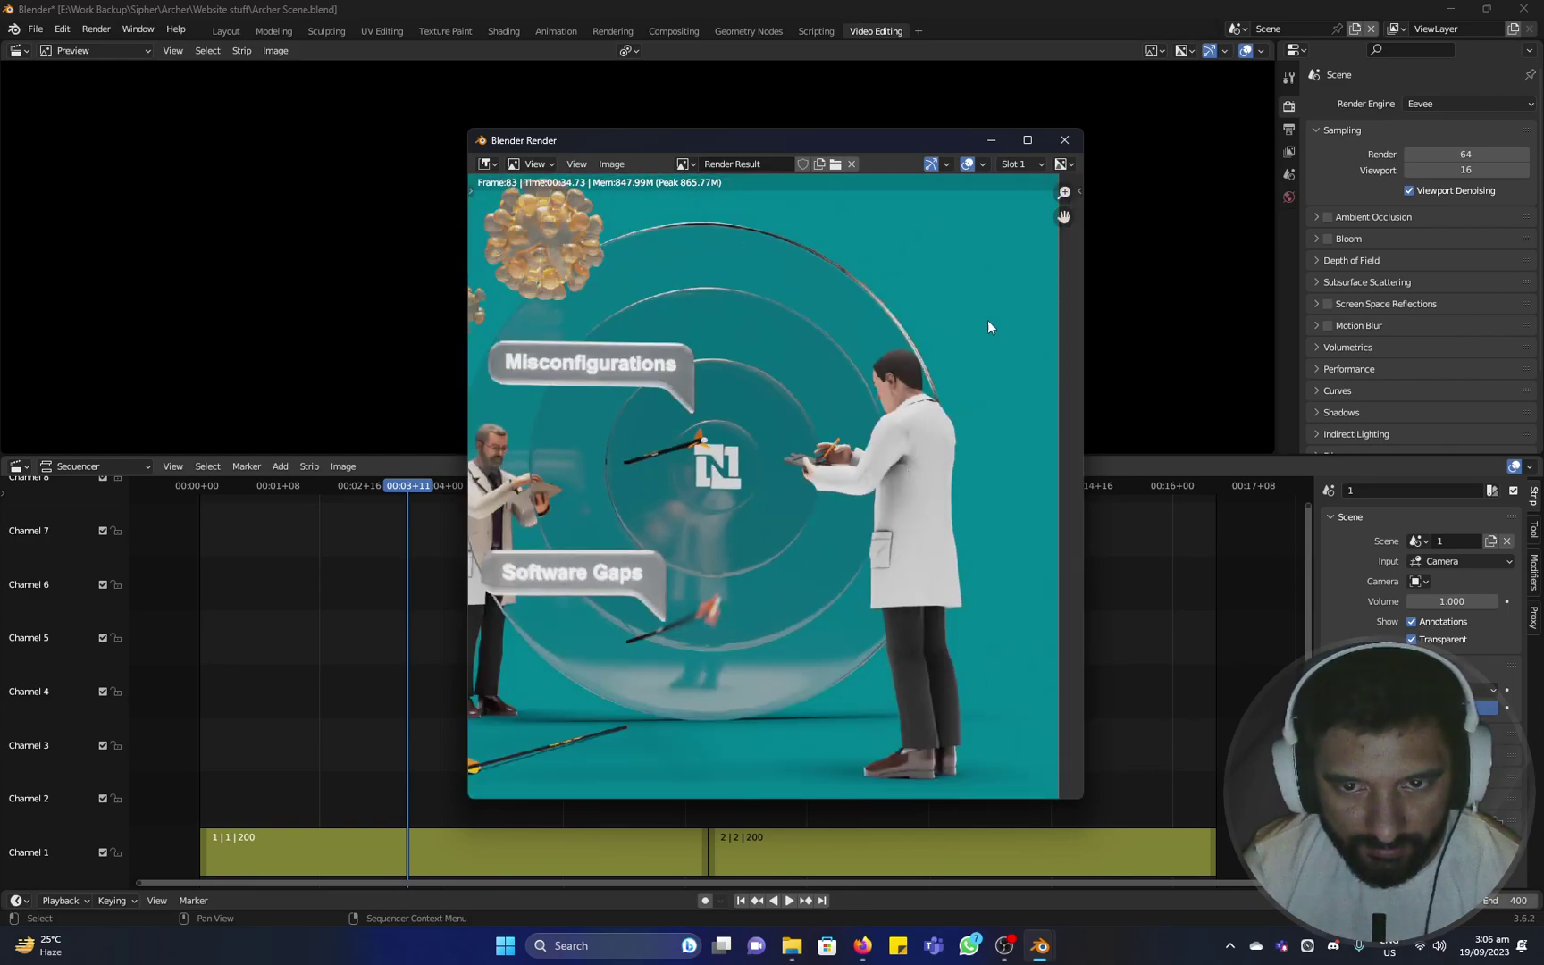
scroll(831, 429, "down", 3)
scroll(728, 546, "up", 2)
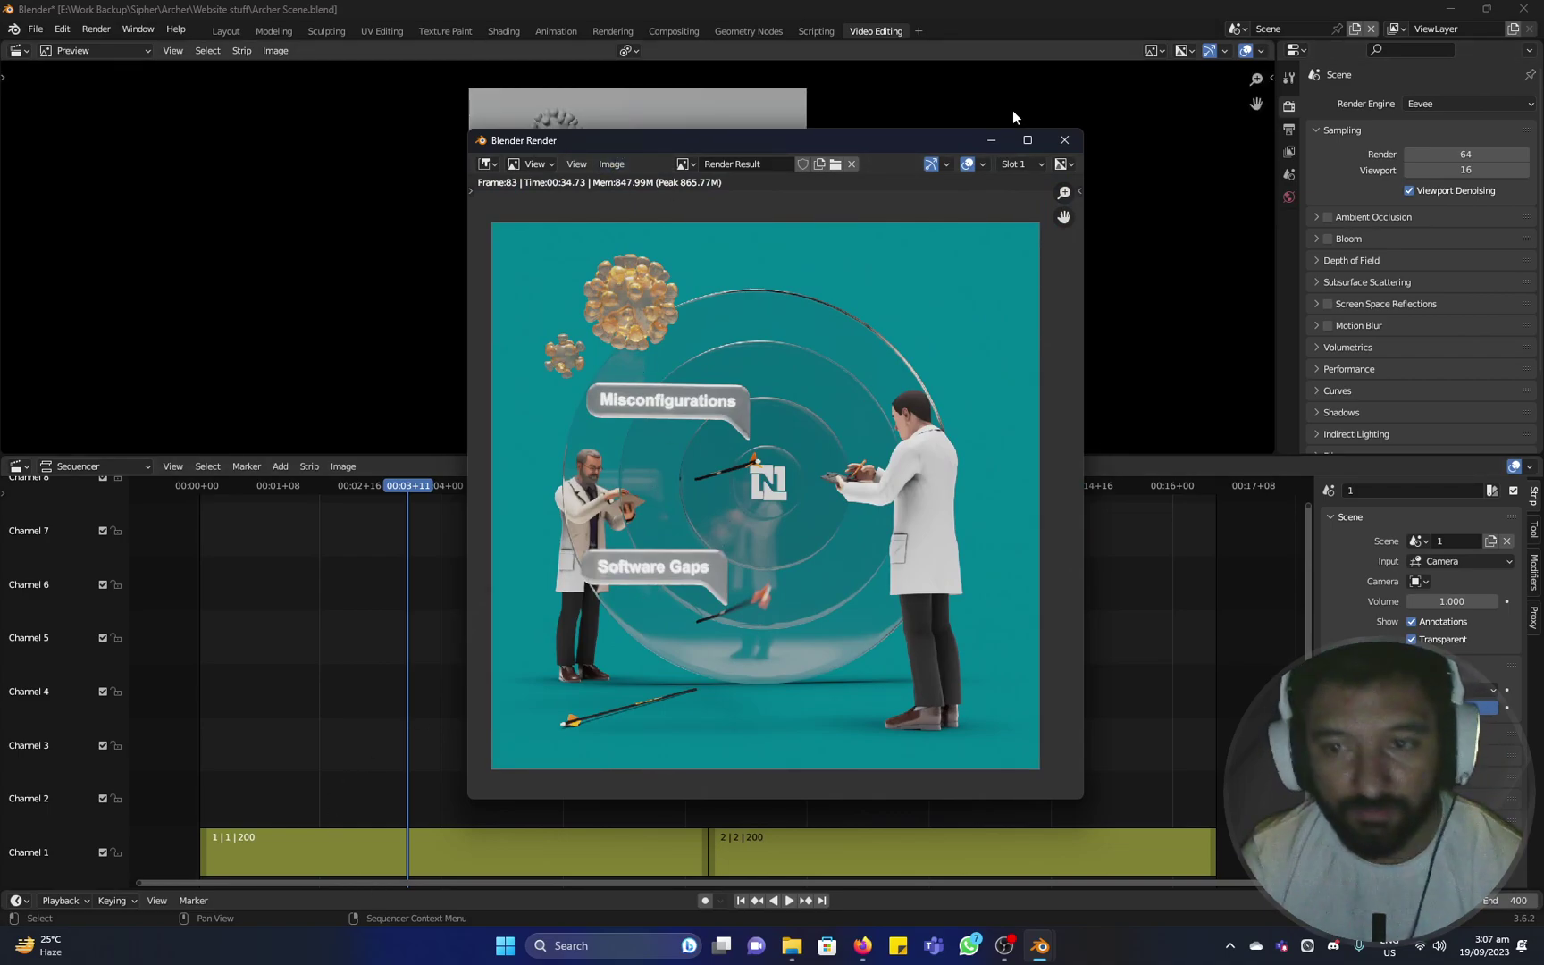
Close the test render, then scrub and play into the second scene strip around 00:05+10.
left_click(1063, 140)
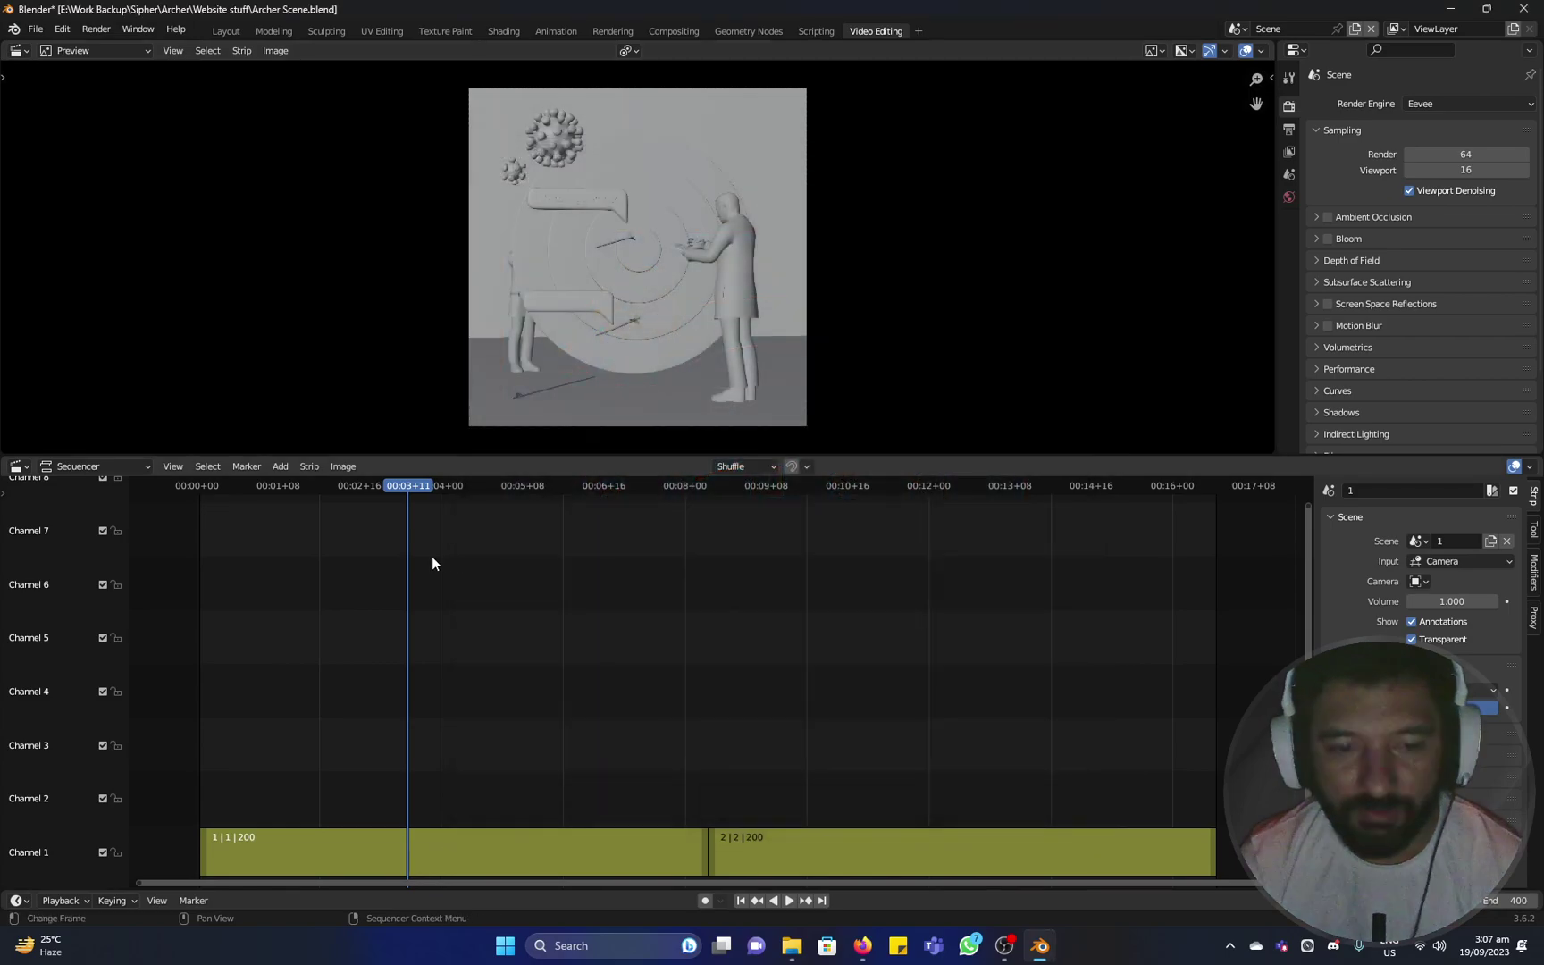
left_click_drag(447, 486, 601, 556)
left_click(933, 859)
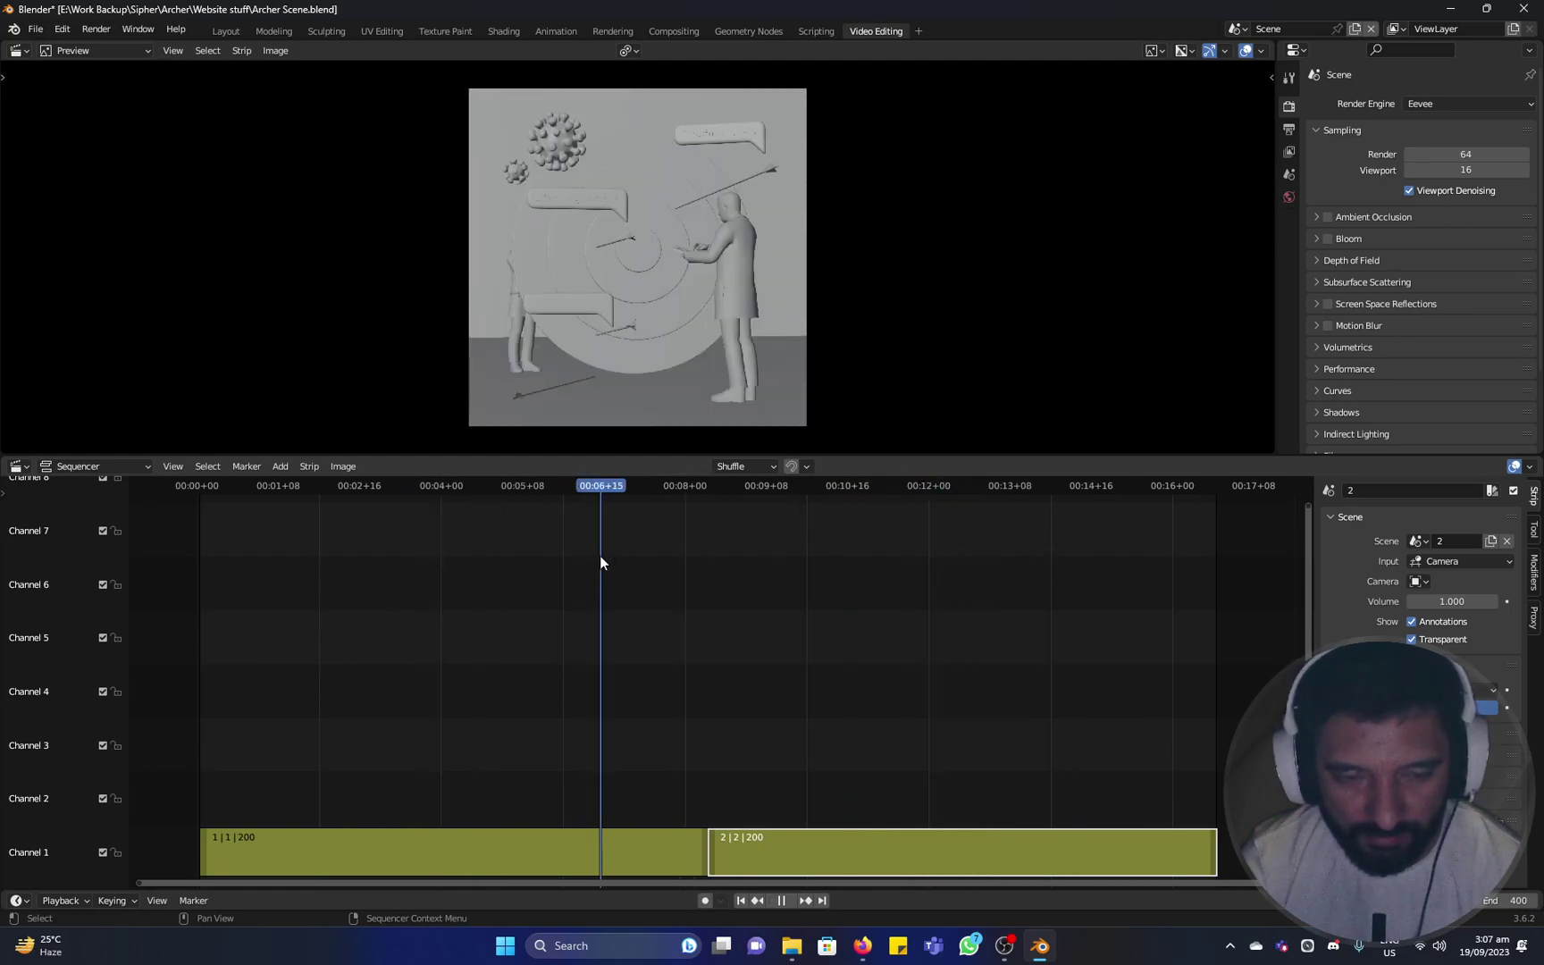
left_click(547, 573)
key("space")
left_click(527, 486)
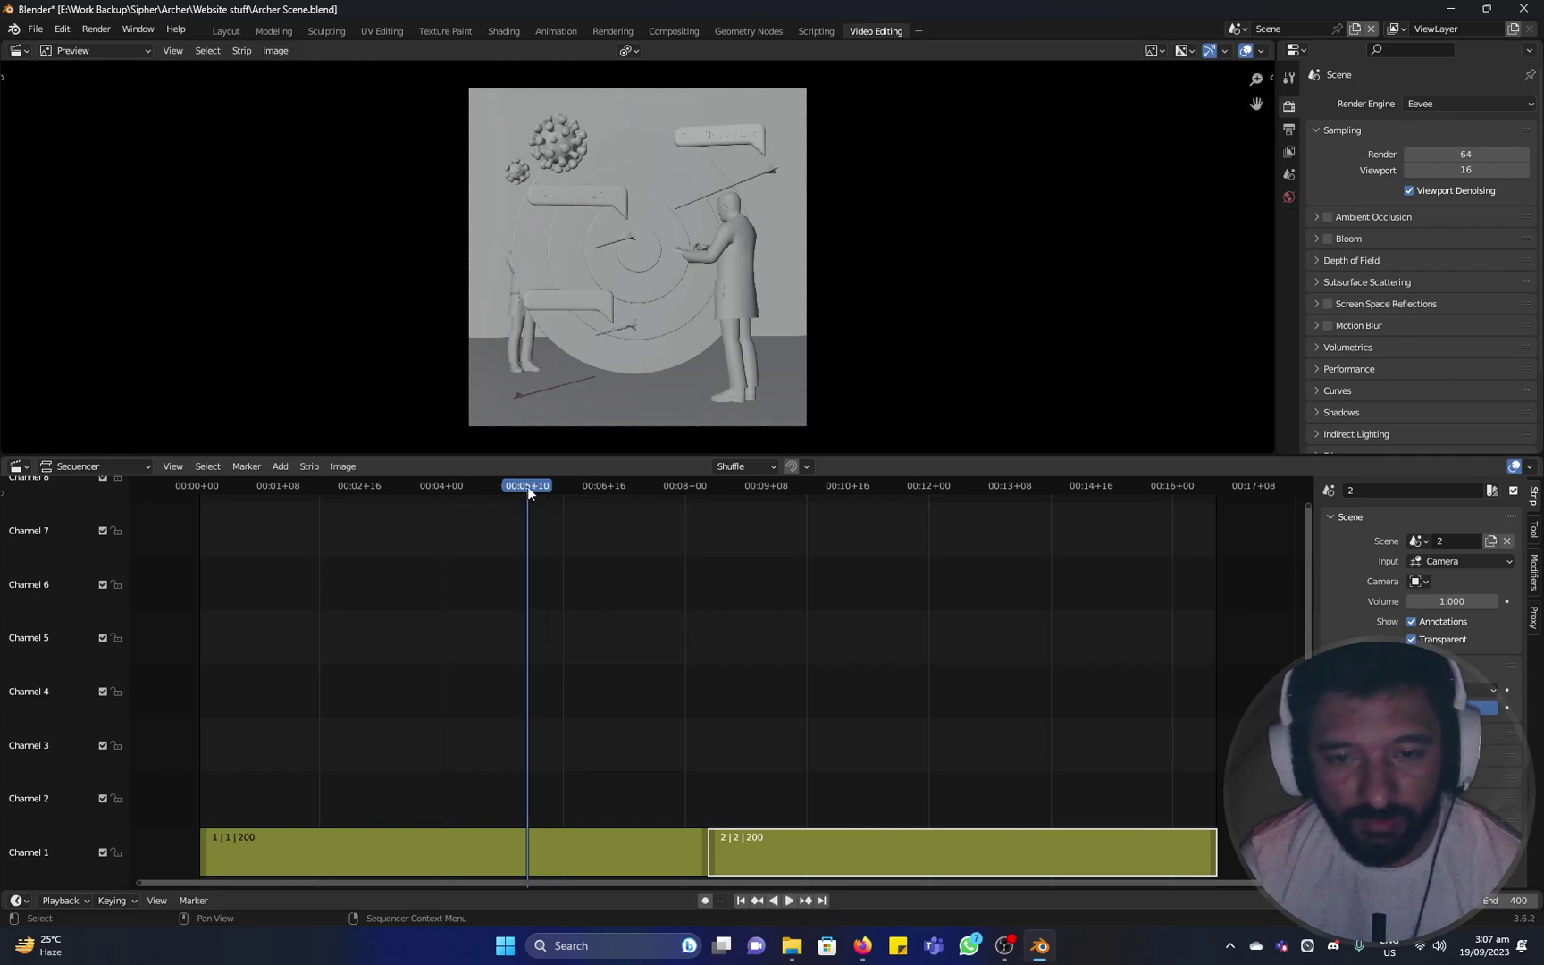
Replay the sequence from the first frame through scene 1's shot, then stop near the start.
left_click(80, 30)
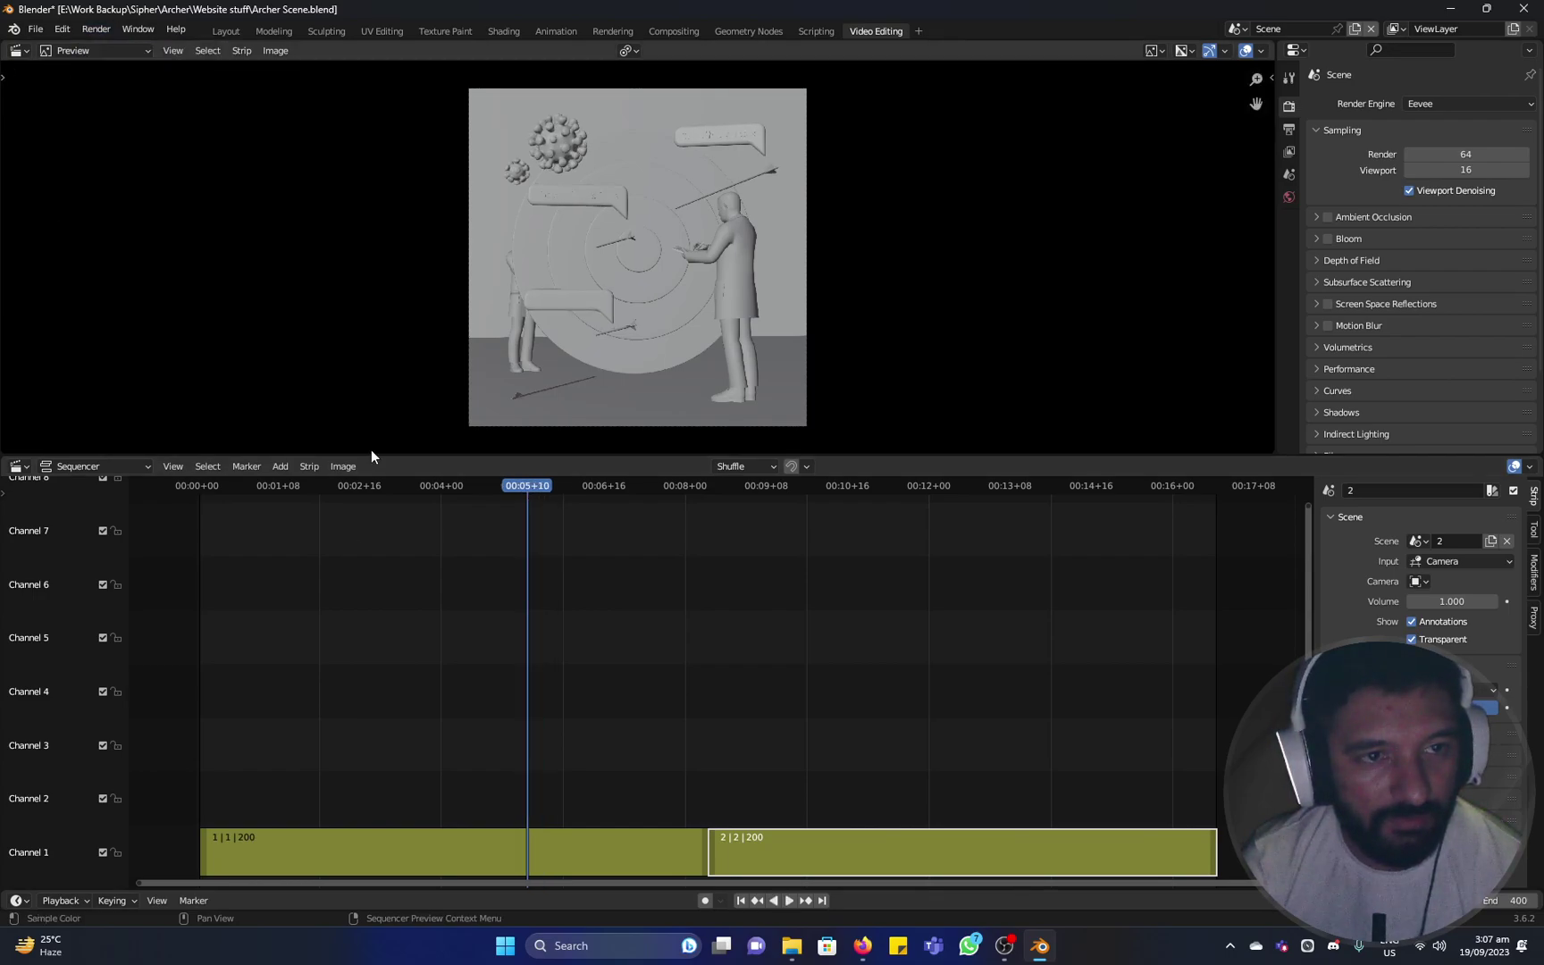
left_click(510, 693)
left_click(97, 29)
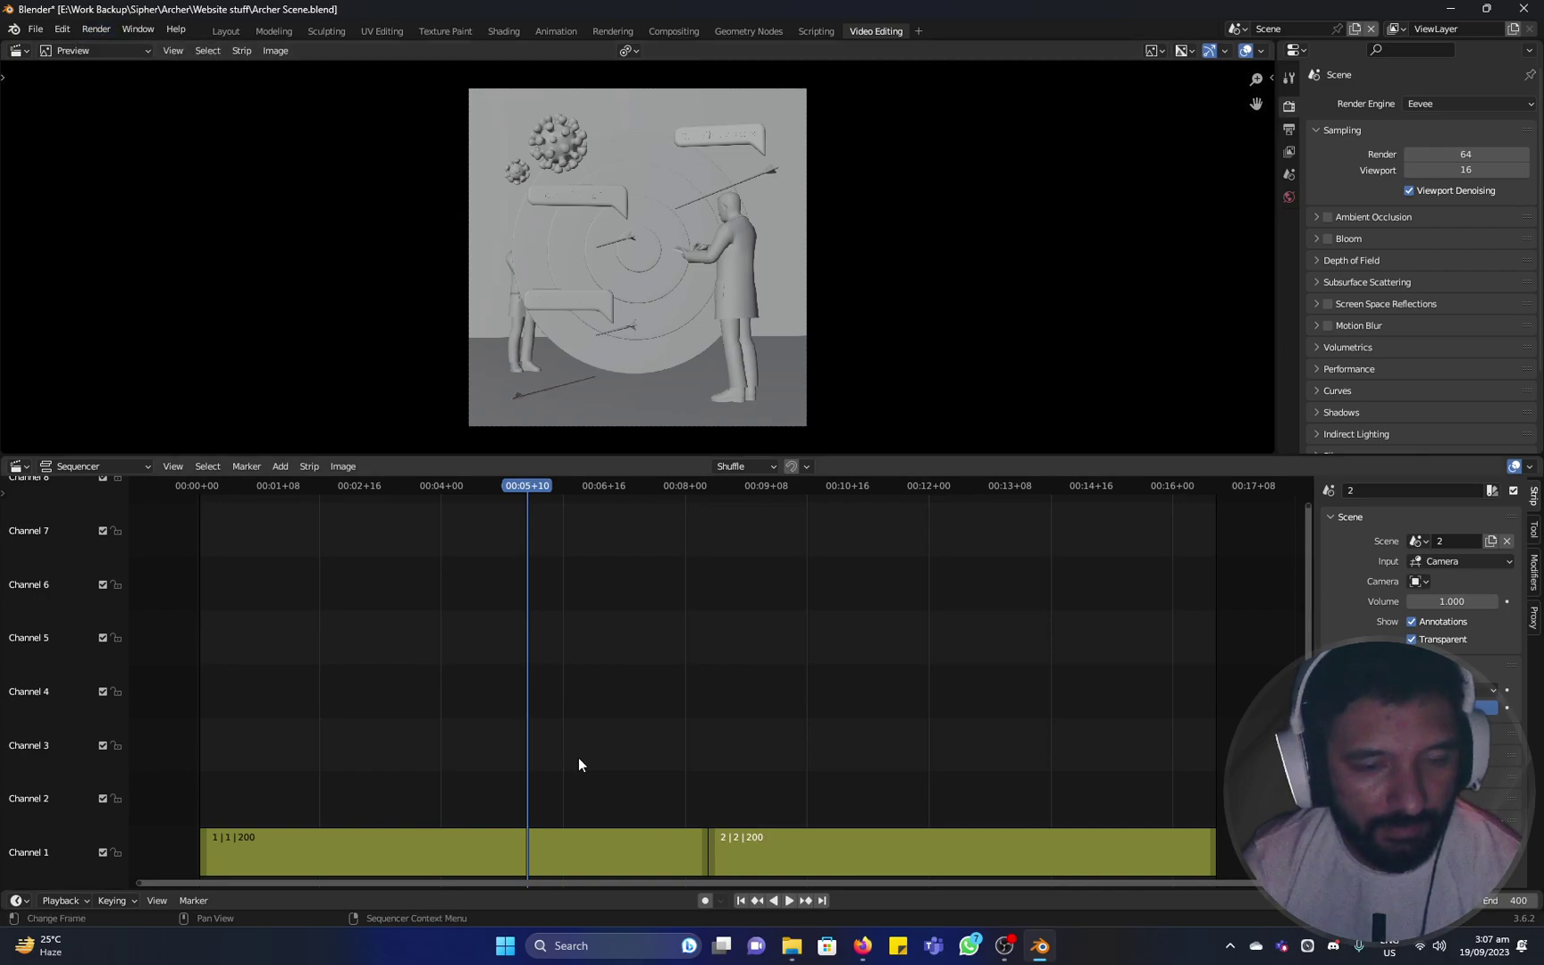
left_click(201, 489)
key("space")
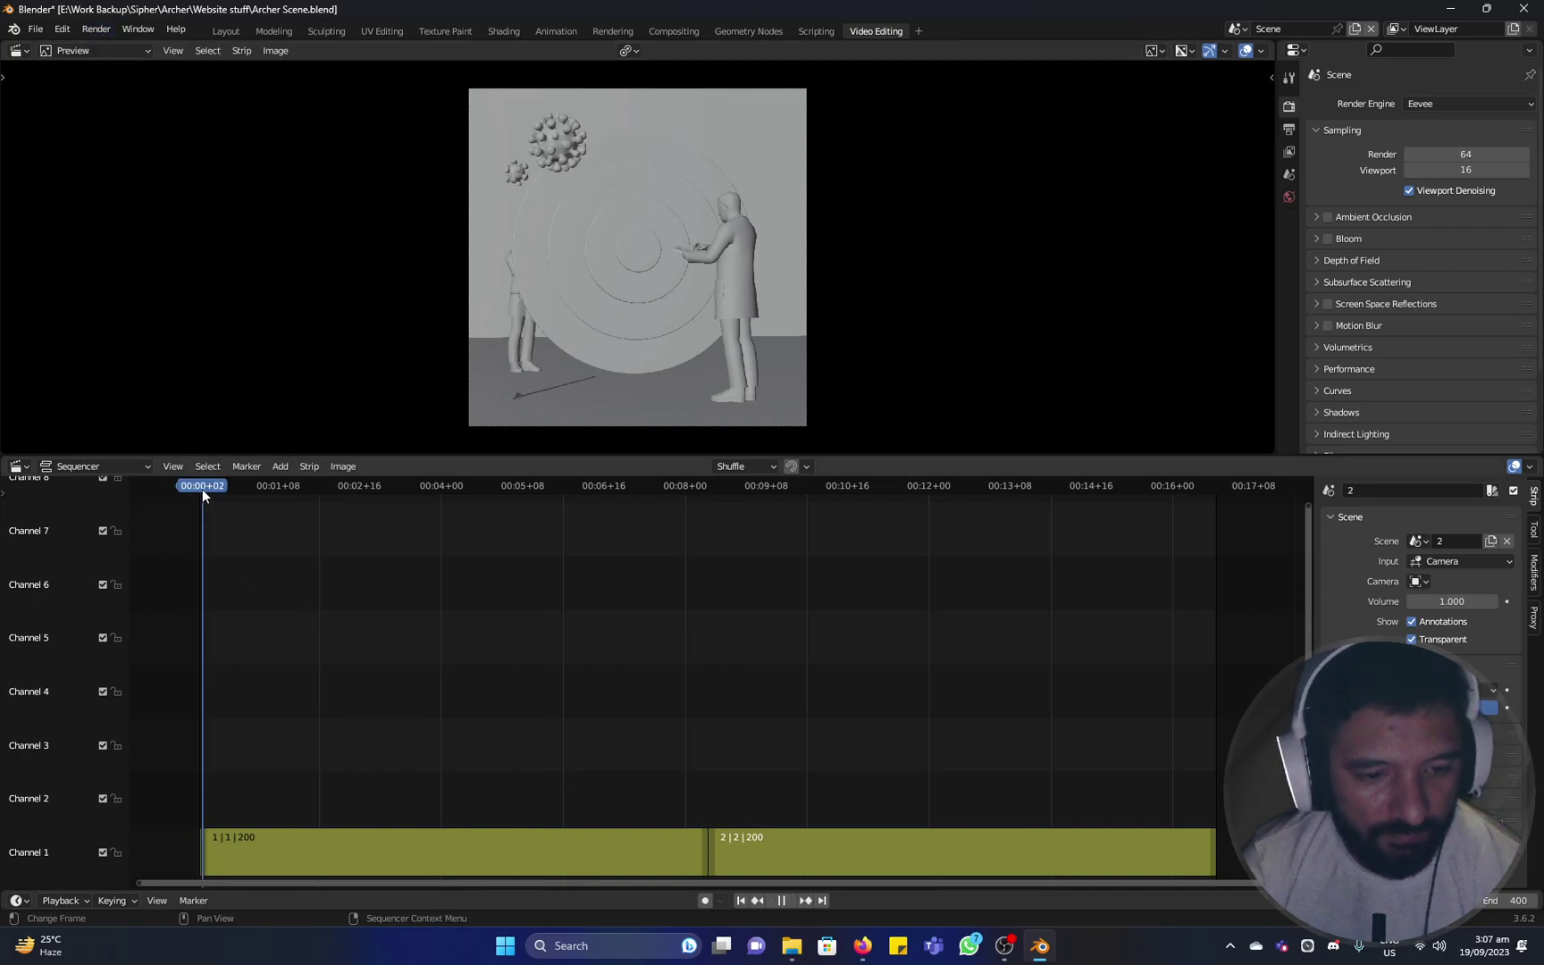
left_click_drag(201, 489, 310, 675)
key("Escape")
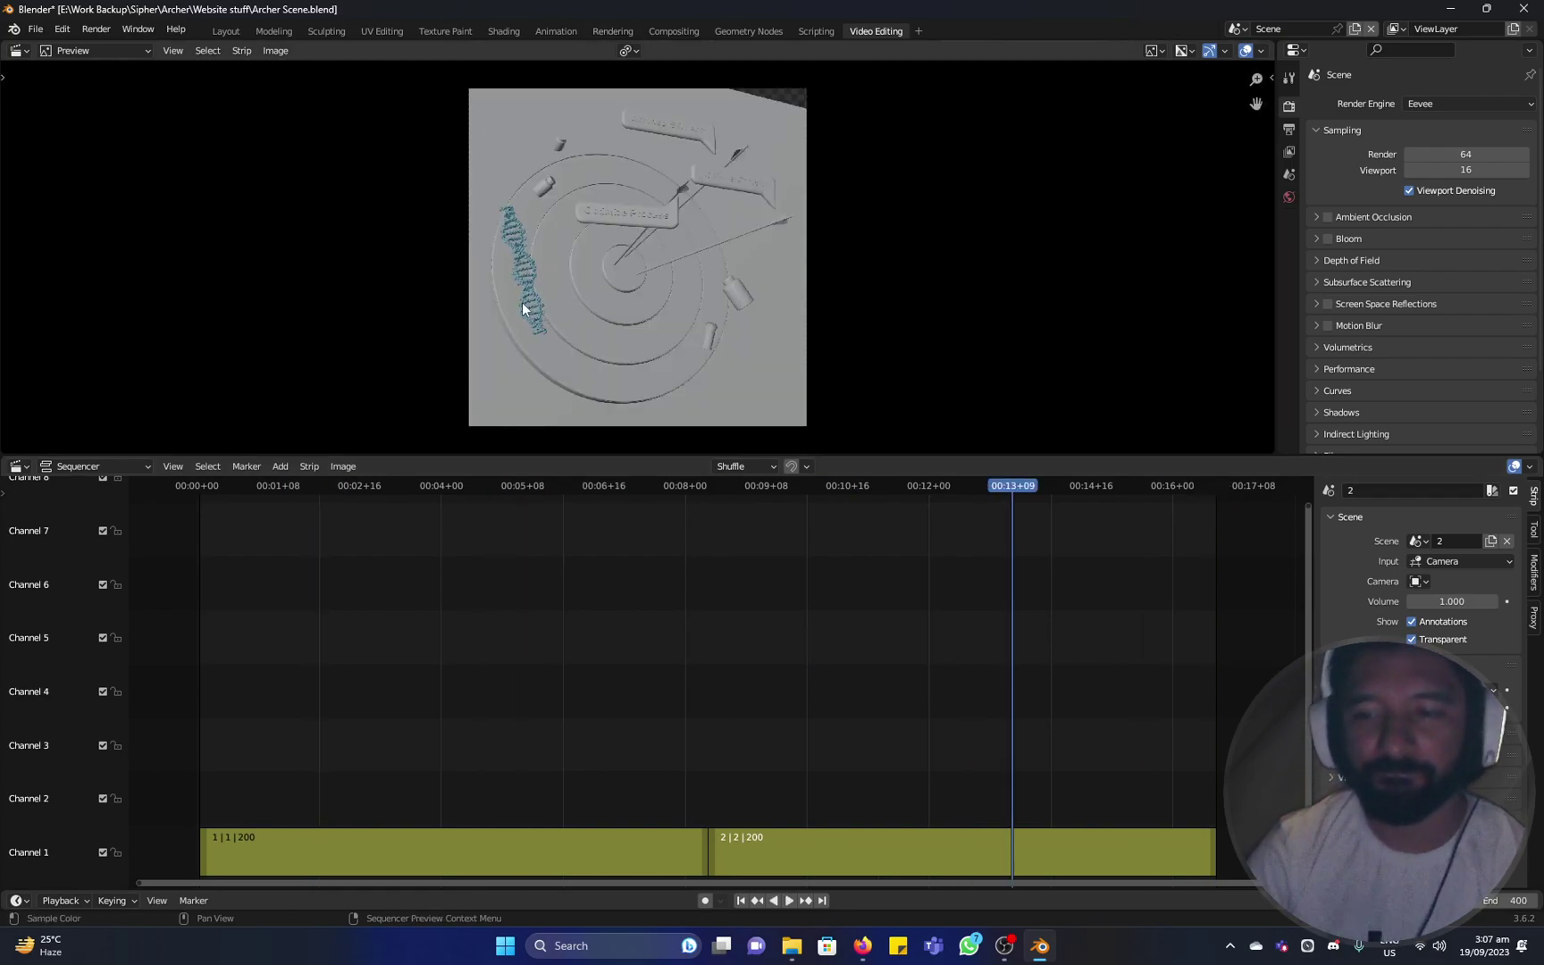
left_click(213, 502)
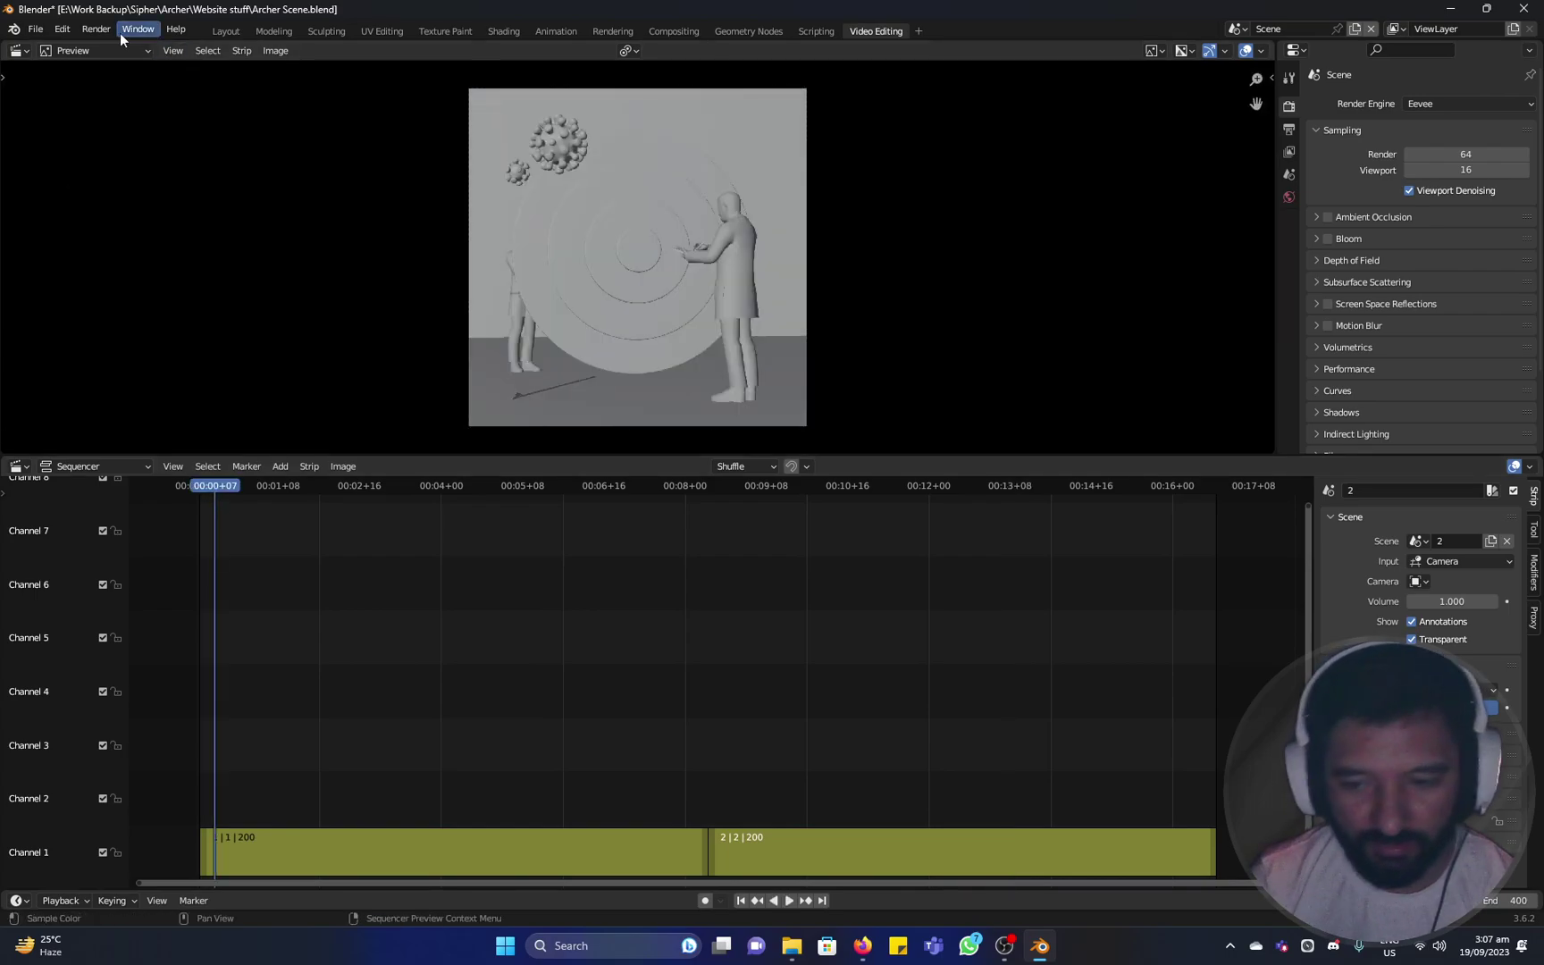